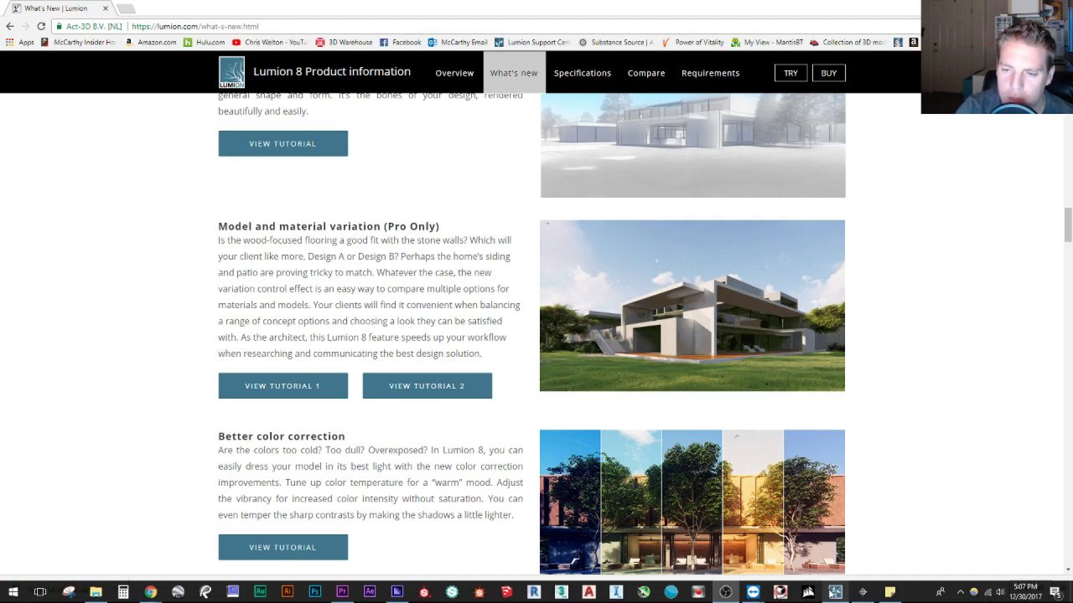
# Switch to Lumion and open the Variation Control effect on Photo - 21
pyautogui.moveTo(834, 595)
pyautogui.click(833, 556)
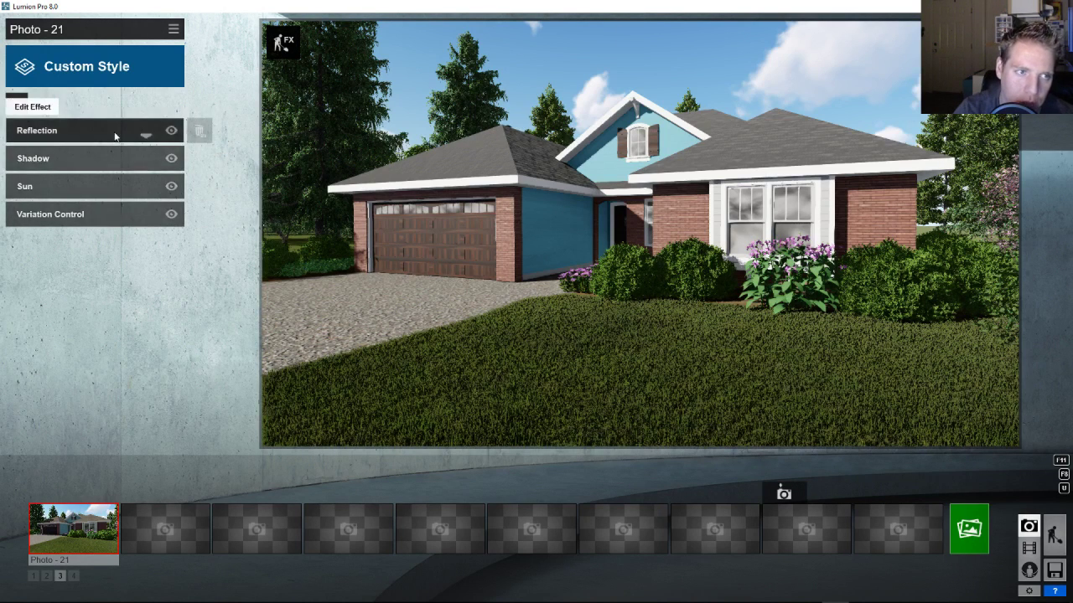
pyautogui.click(105, 216)
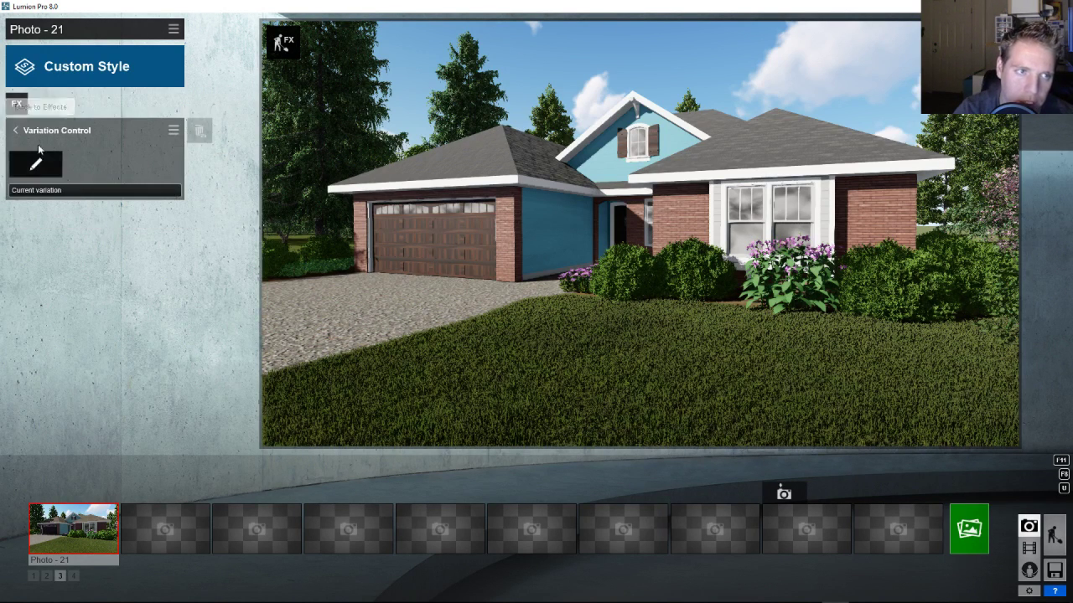
# View where Variation Control is found among the available photo effects, and close the effect library
pyautogui.click(36, 151)
pyautogui.click(27, 135)
pyautogui.click(283, 40)
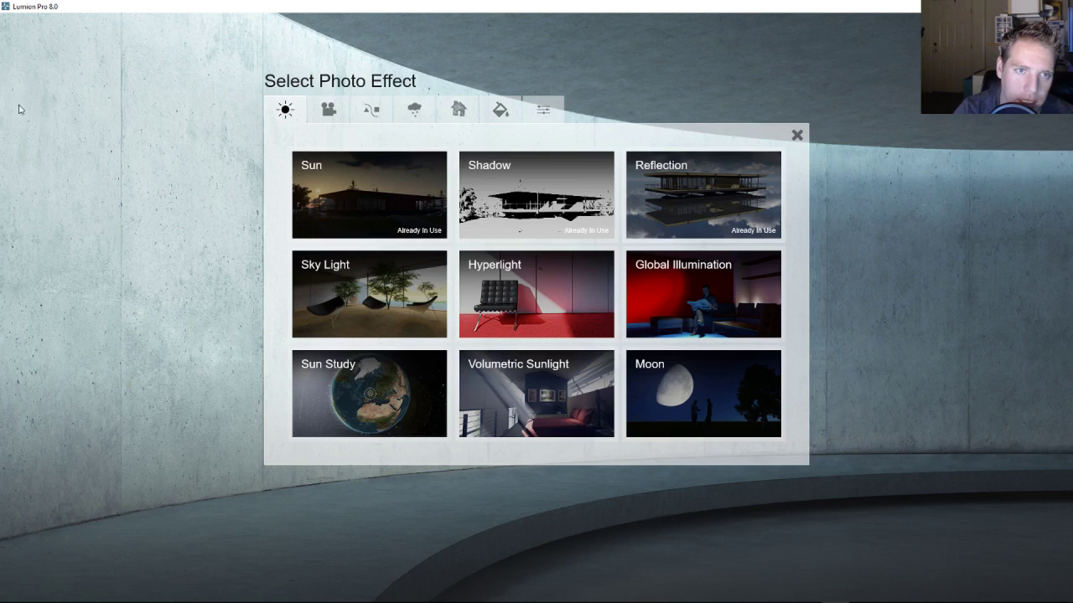
pyautogui.click(360, 109)
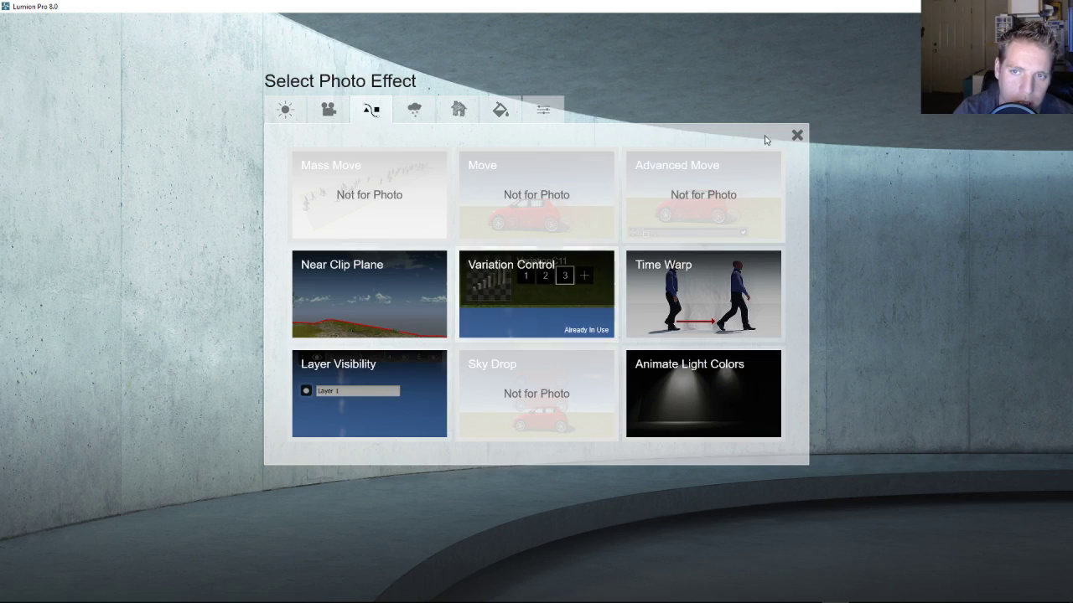
pyautogui.click(797, 135)
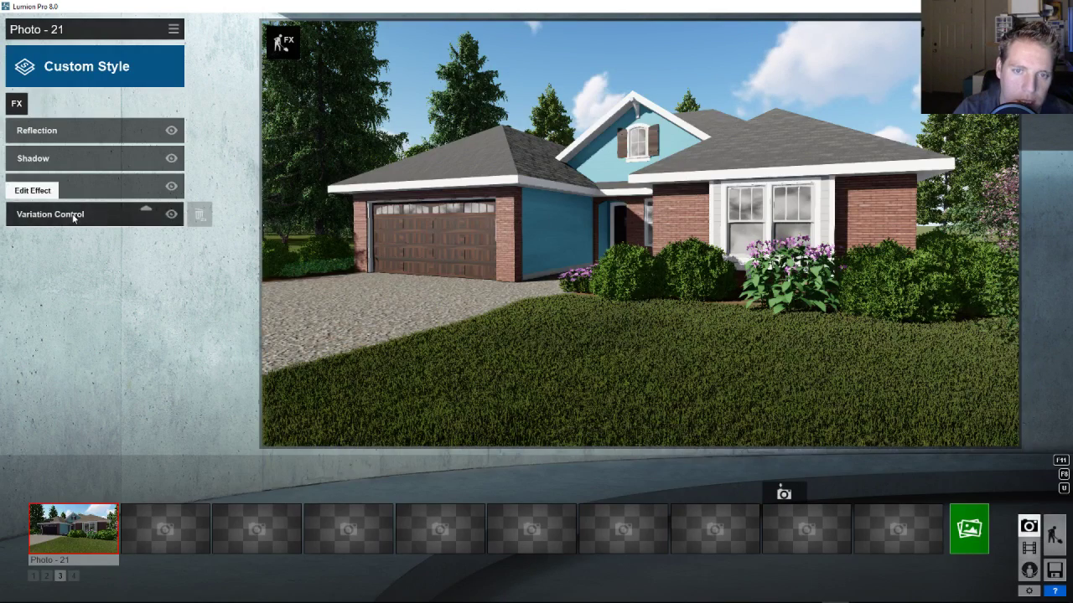
# Reopen Variation Control, inspect the house model in its edit view, test the current variation setting, and restore the Photo - 21 camera
pyautogui.click(74, 216)
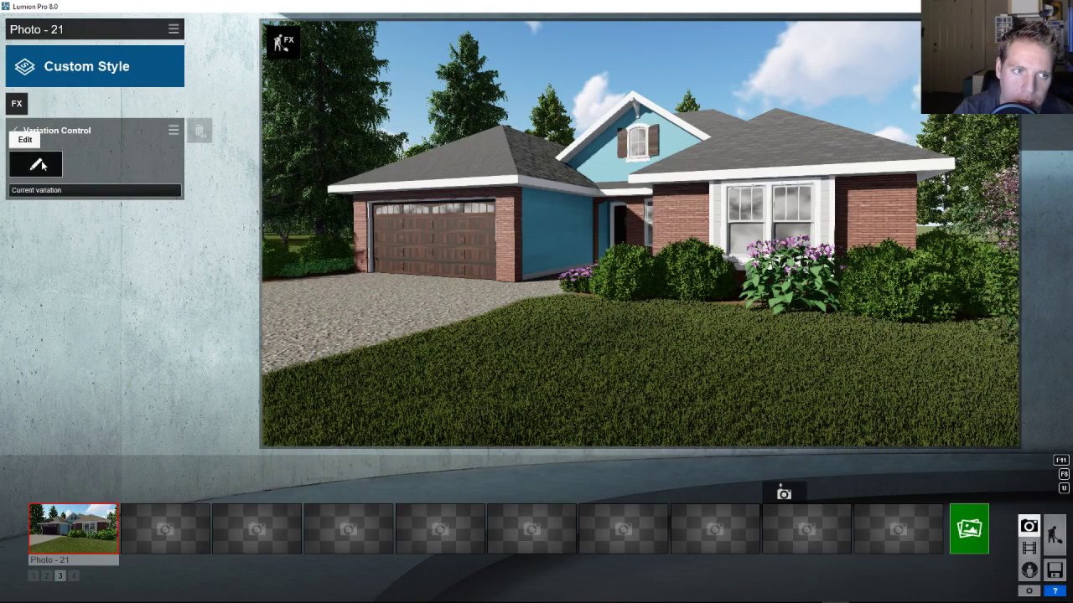
pyautogui.click(41, 164)
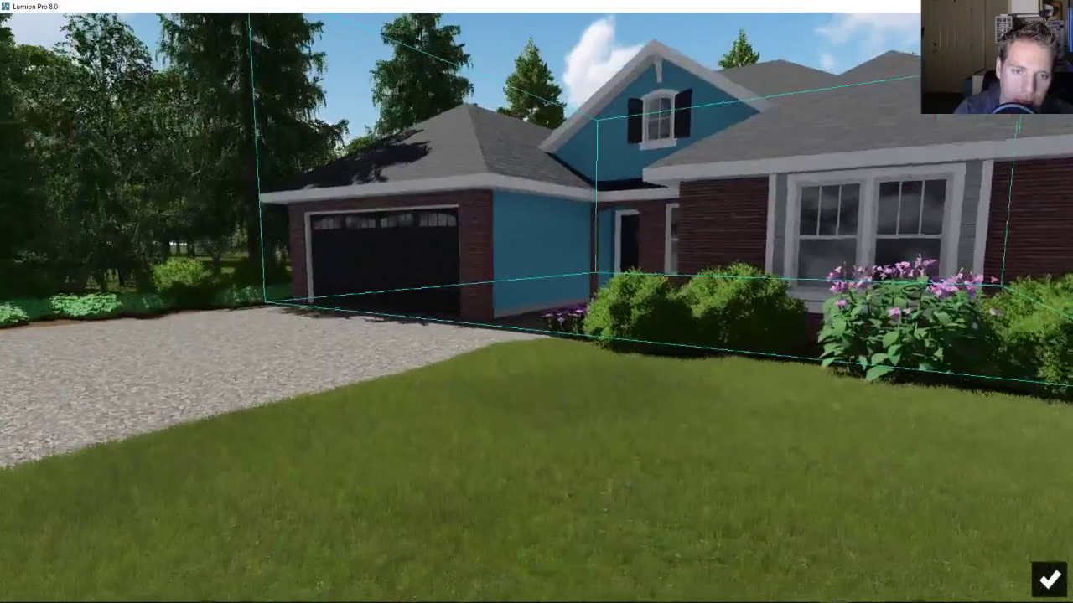
pyautogui.moveTo(285, 303); pyautogui.dragTo(273, 309, button='right')
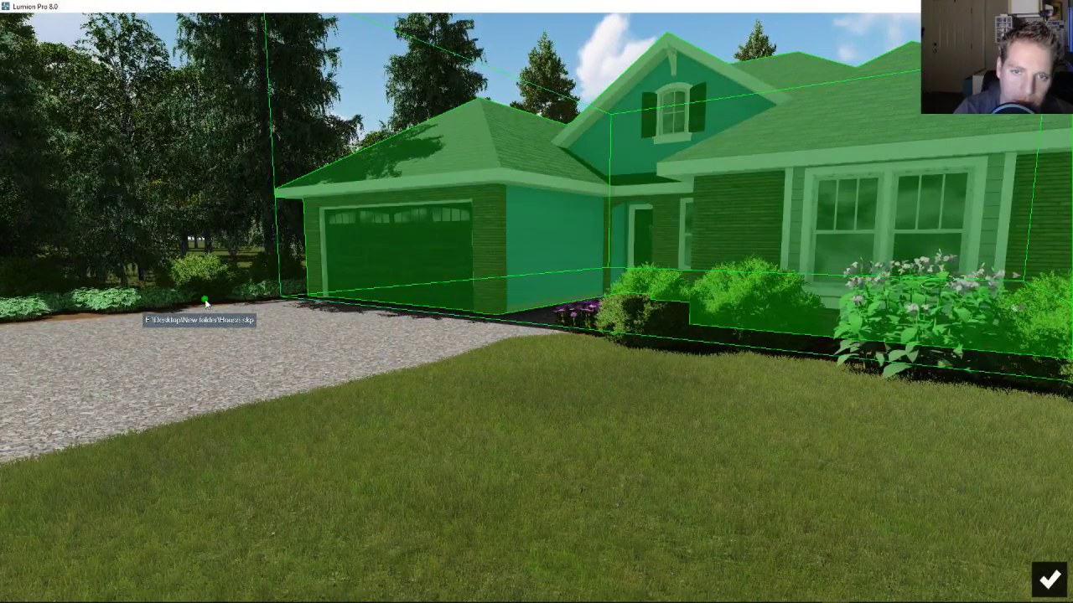
pyautogui.click(1049, 580)
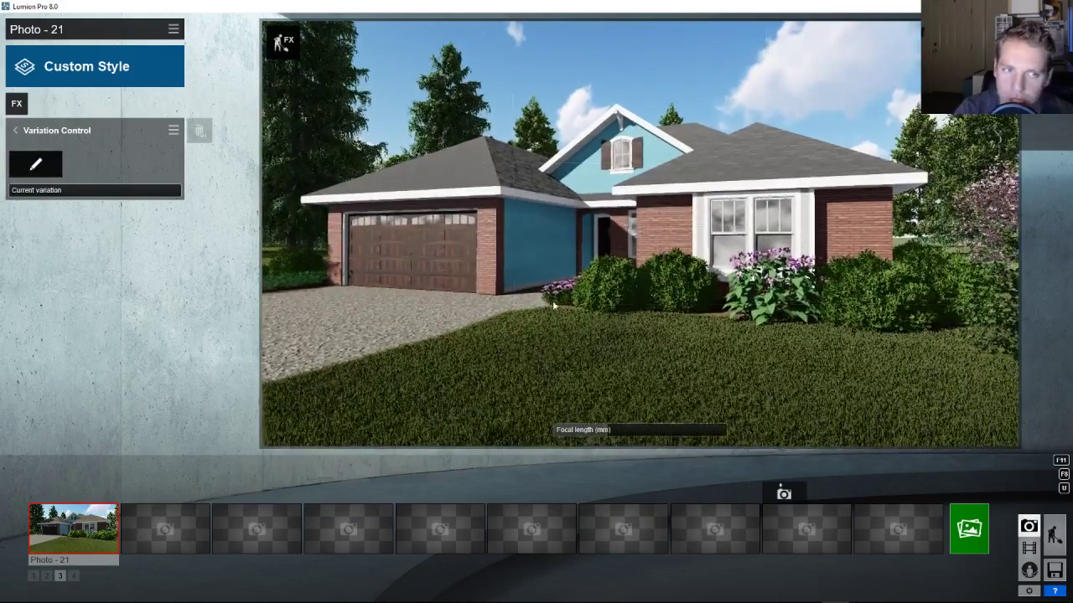
pyautogui.moveTo(14, 194); pyautogui.dragTo(24, 195)
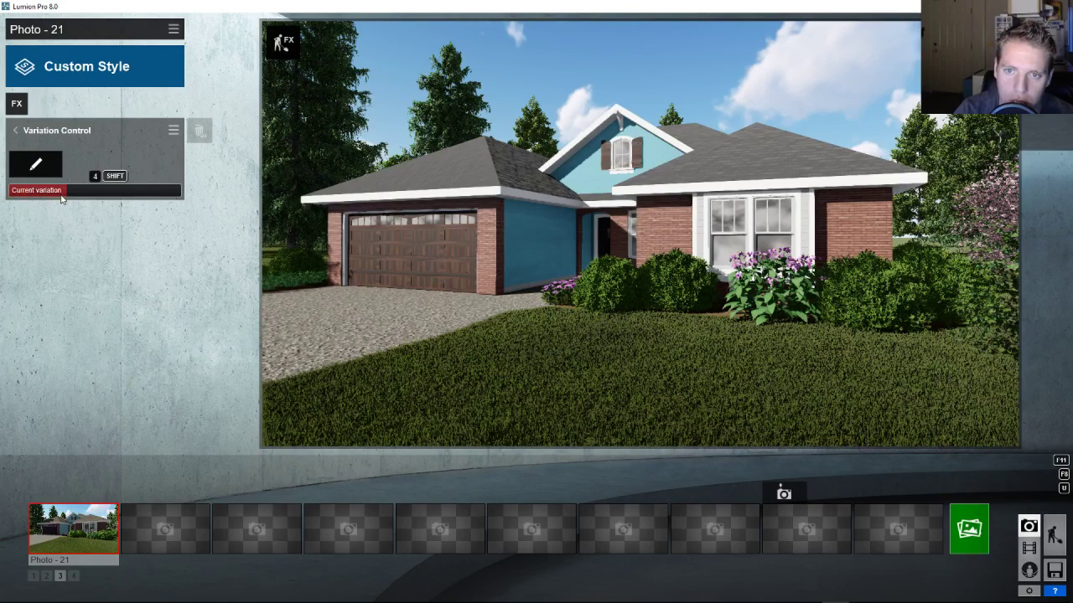
pyautogui.click(71, 521)
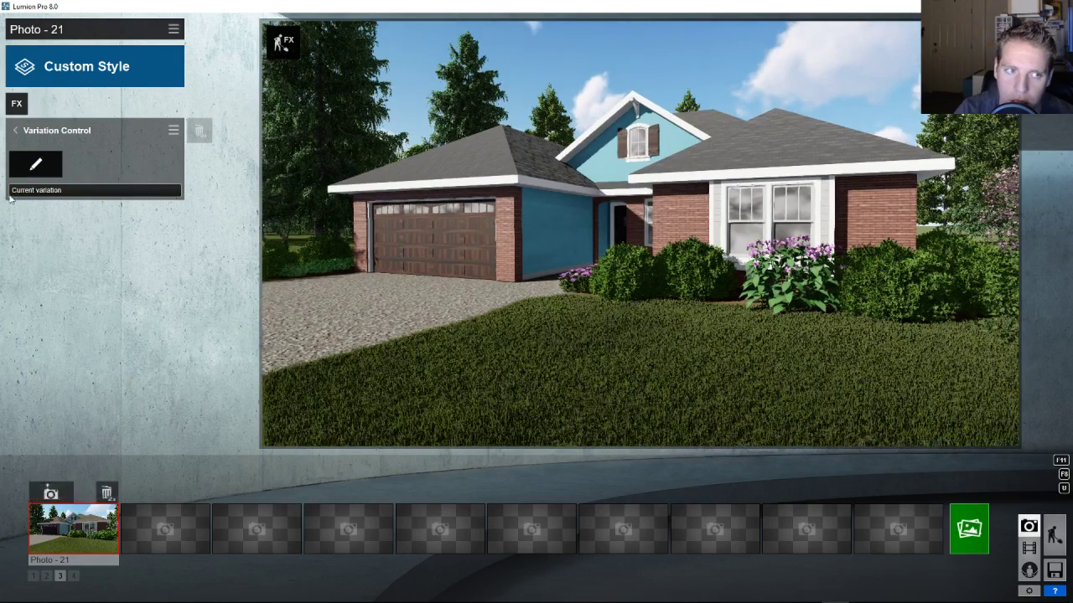
# View the scene from farther back in Variation Control's edit view, and return to the saved photo camera
pyautogui.click(29, 170)
pyautogui.press('s')
pyautogui.moveTo(687, 352); pyautogui.dragTo(529, 359, button='right')
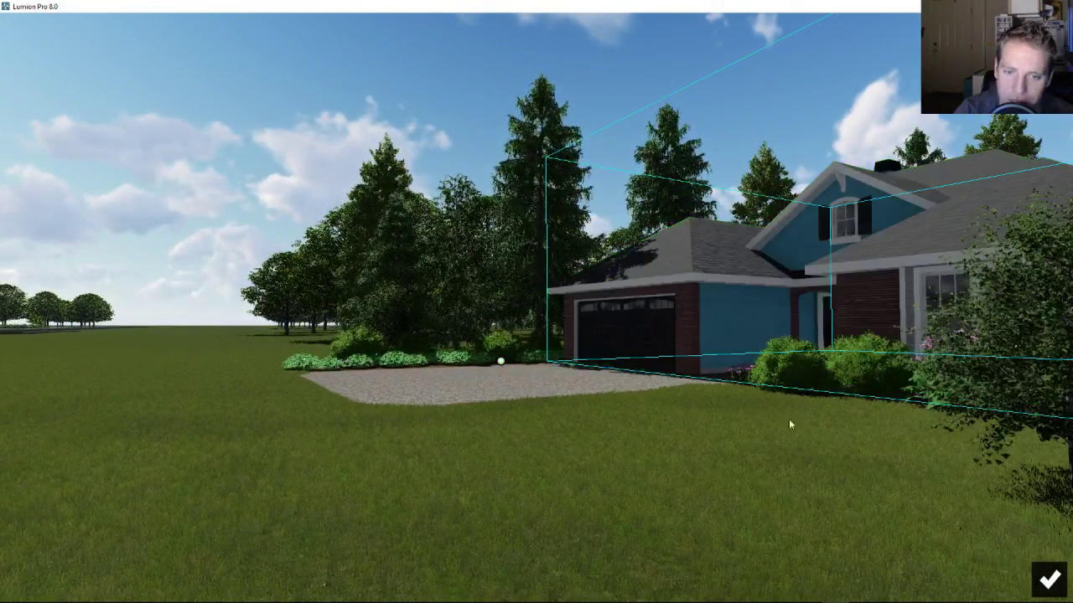
pyautogui.click(1051, 580)
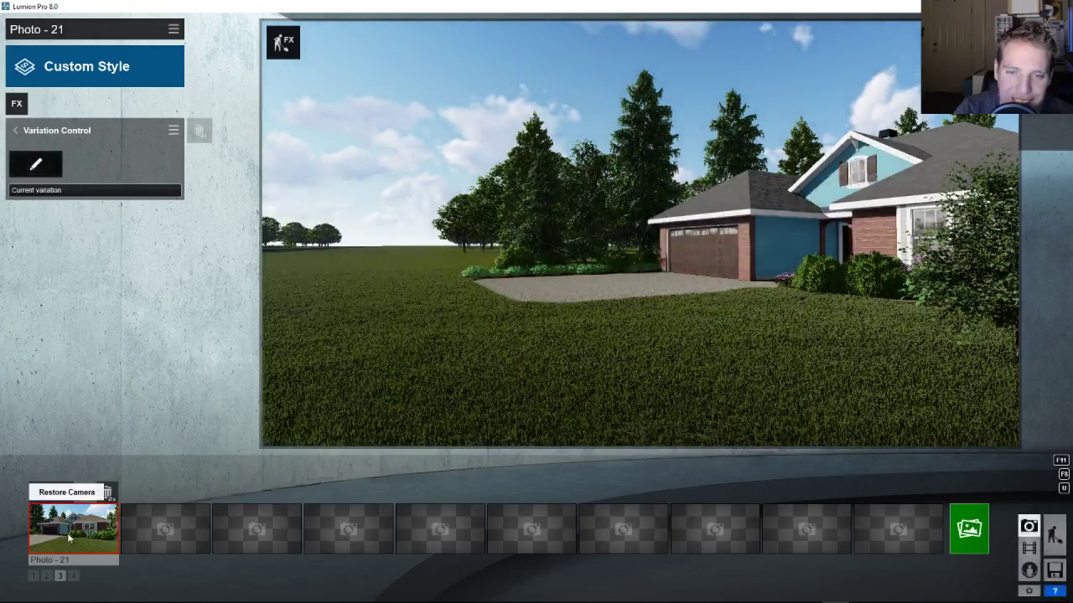
pyautogui.click(67, 529)
# Compare house variations 2, 3 and 4 in the photo and leave the current variation at 4
pyautogui.click(26, 192)
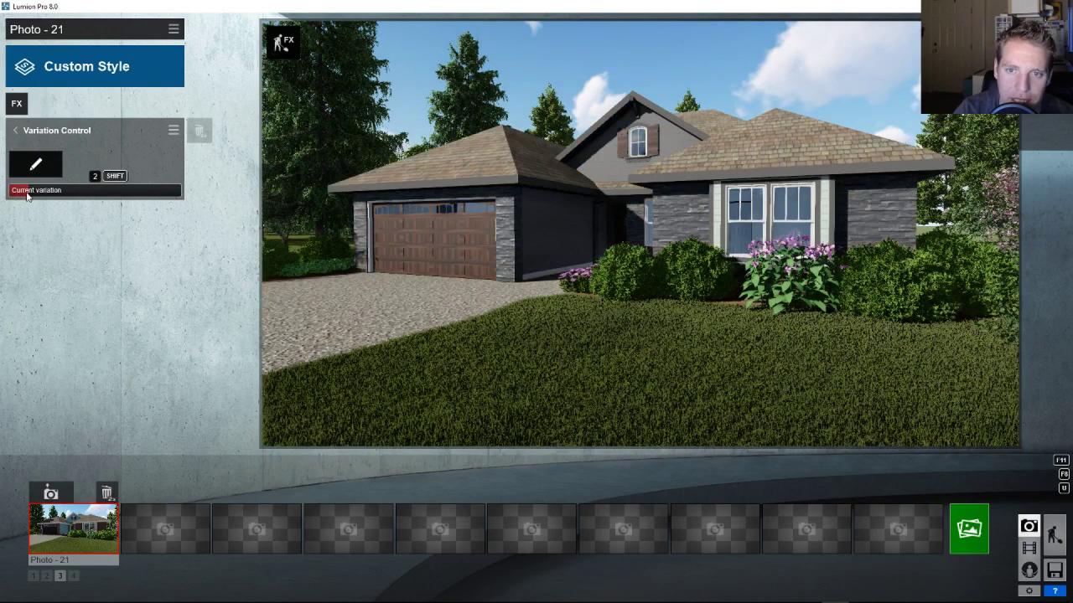
pyautogui.click(48, 192)
pyautogui.click(71, 191)
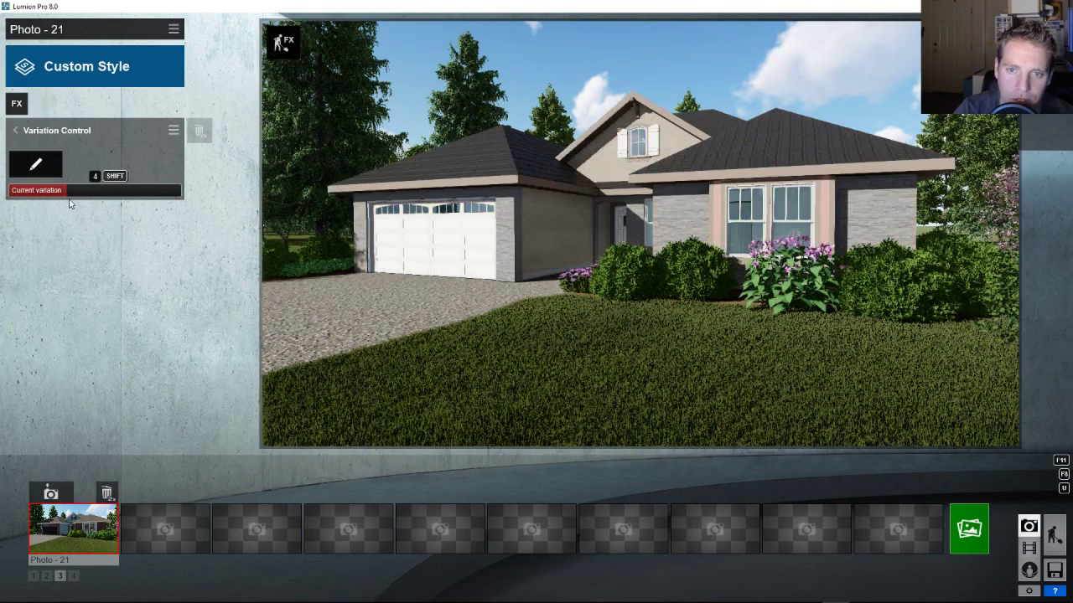
pyautogui.click(50, 192)
pyautogui.click(39, 192)
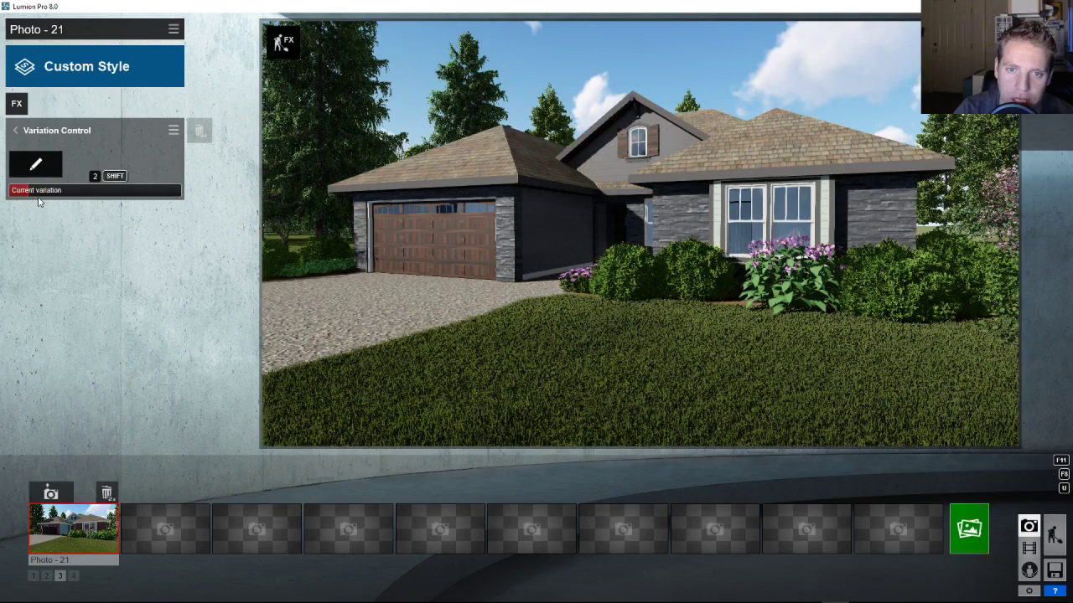
pyautogui.moveTo(19, 201); pyautogui.dragTo(26, 201)
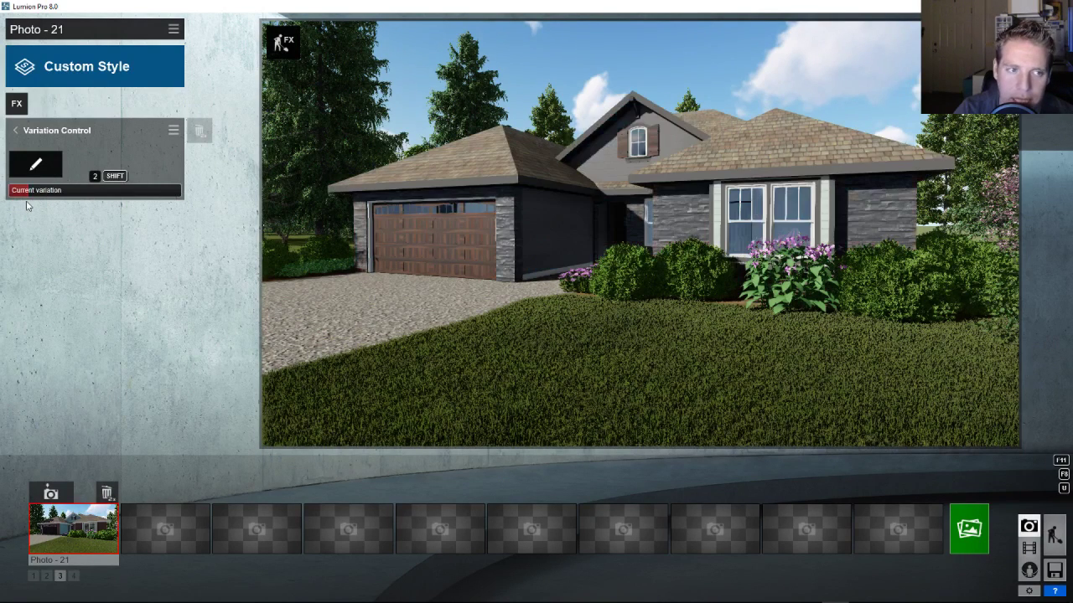
pyautogui.click(47, 202)
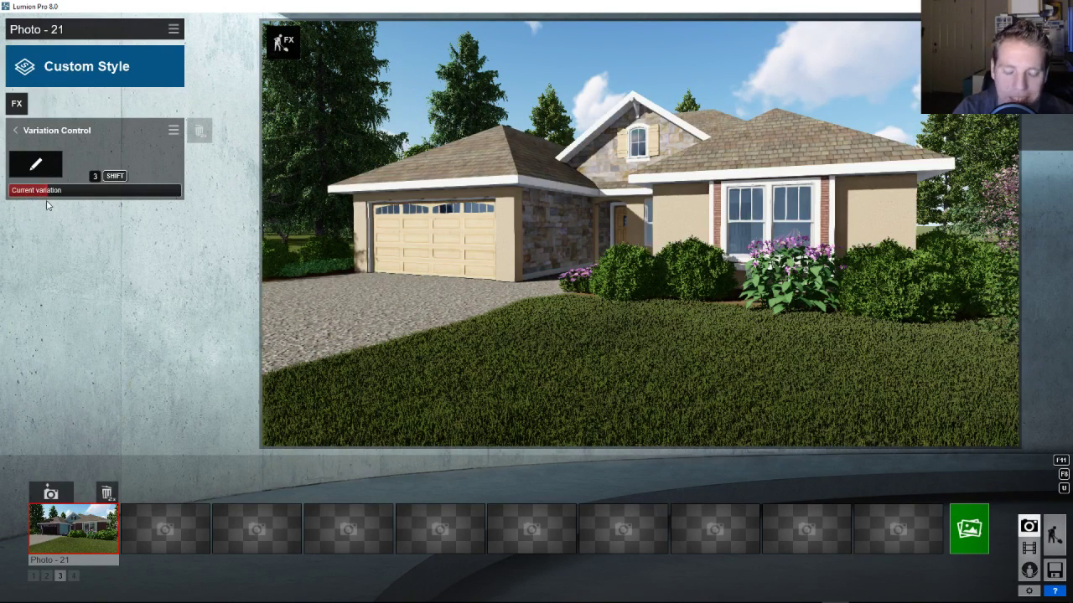
pyautogui.click(55, 203)
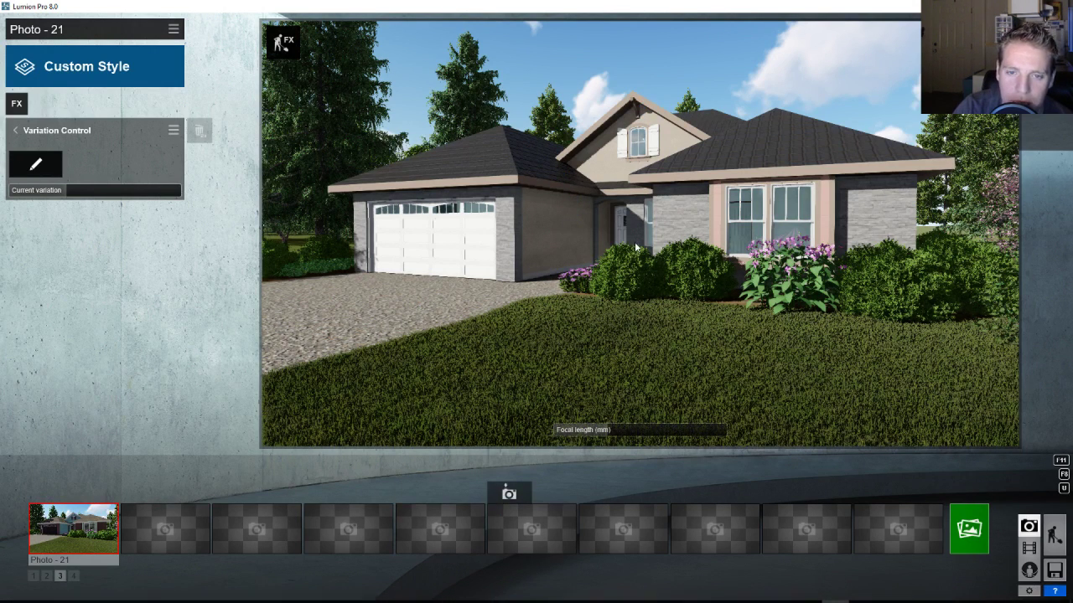
# Go to build mode with the whole house front in view and select the imported house model
pyautogui.click(1054, 535)
pyautogui.press('w')
pyautogui.scroll(-5, 418, 318)
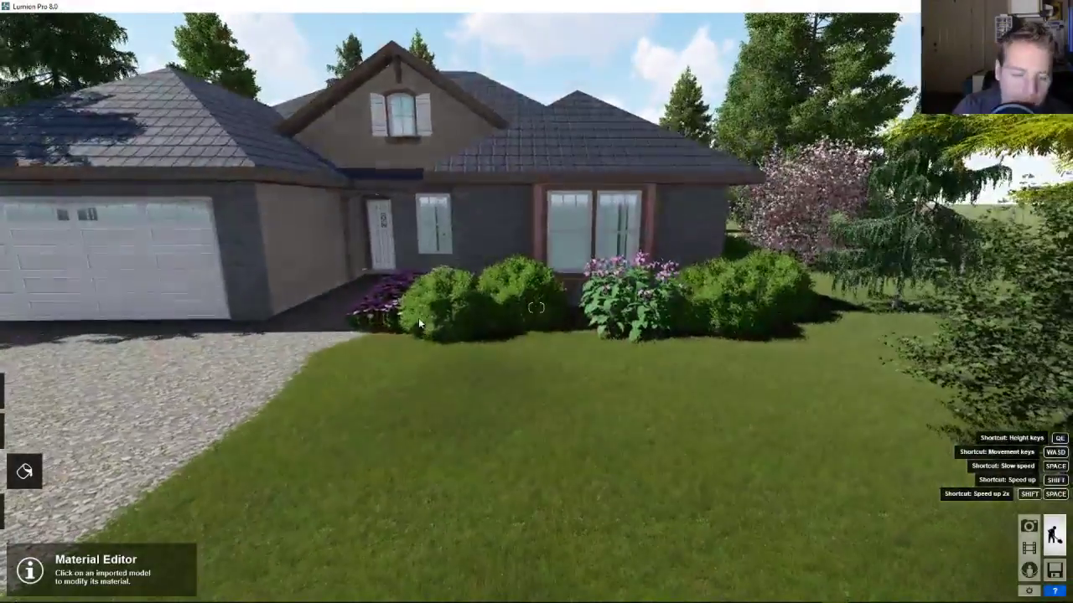
pyautogui.moveTo(424, 320); pyautogui.dragTo(402, 316, button='right')
pyautogui.press('s')
pyautogui.press('q')
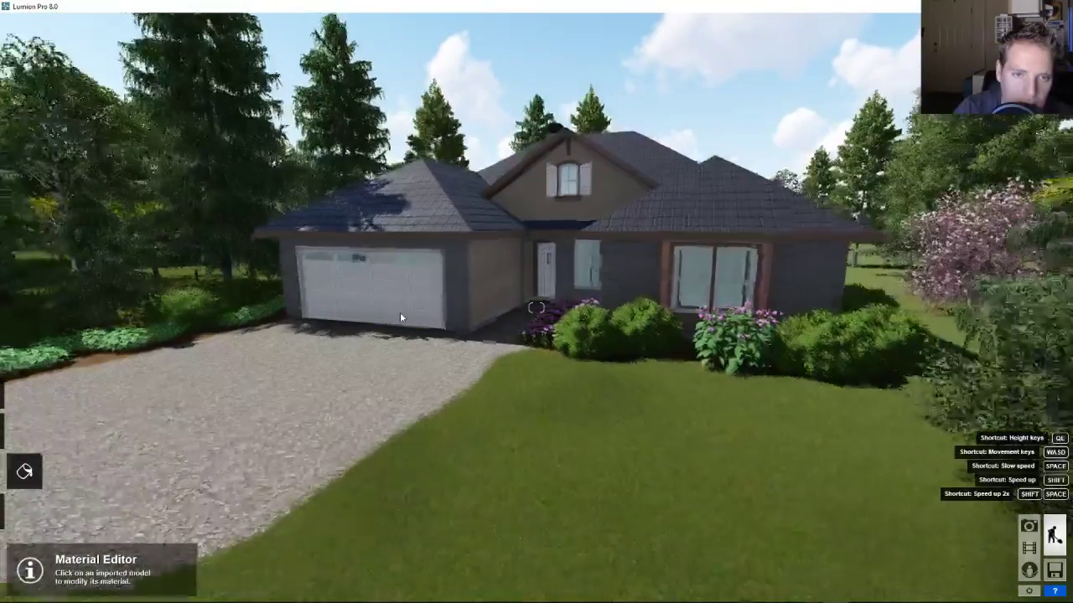
pyautogui.click(24, 508)
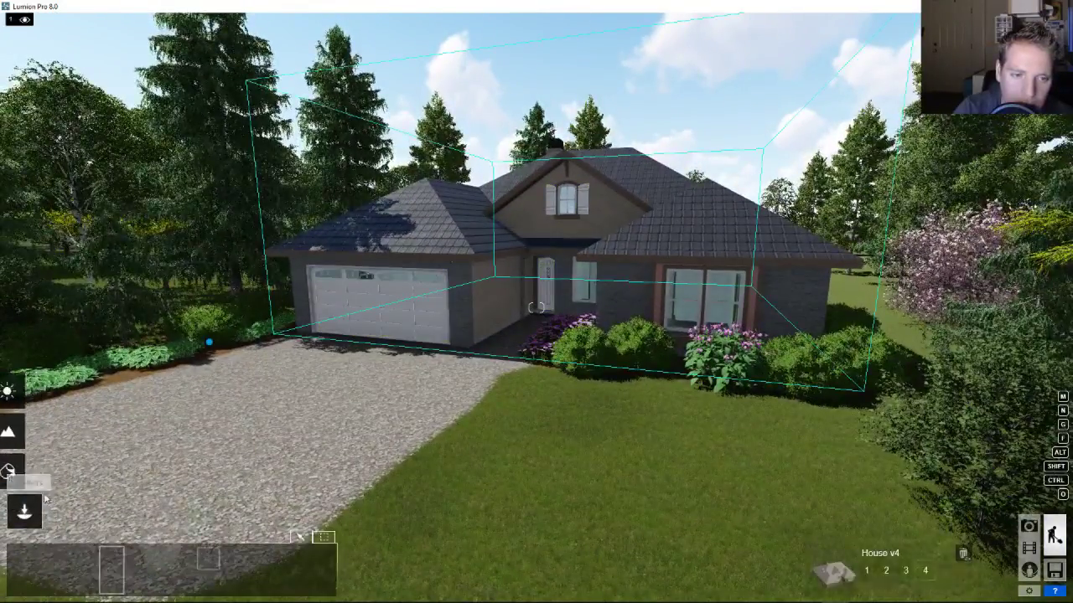
pyautogui.click(503, 437)
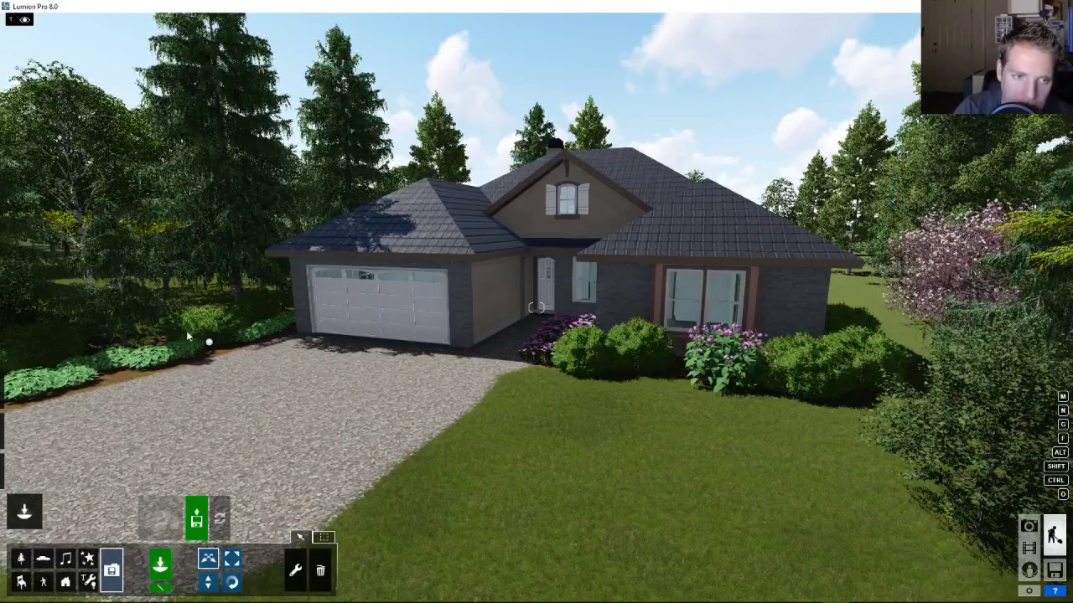
pyautogui.click(211, 344)
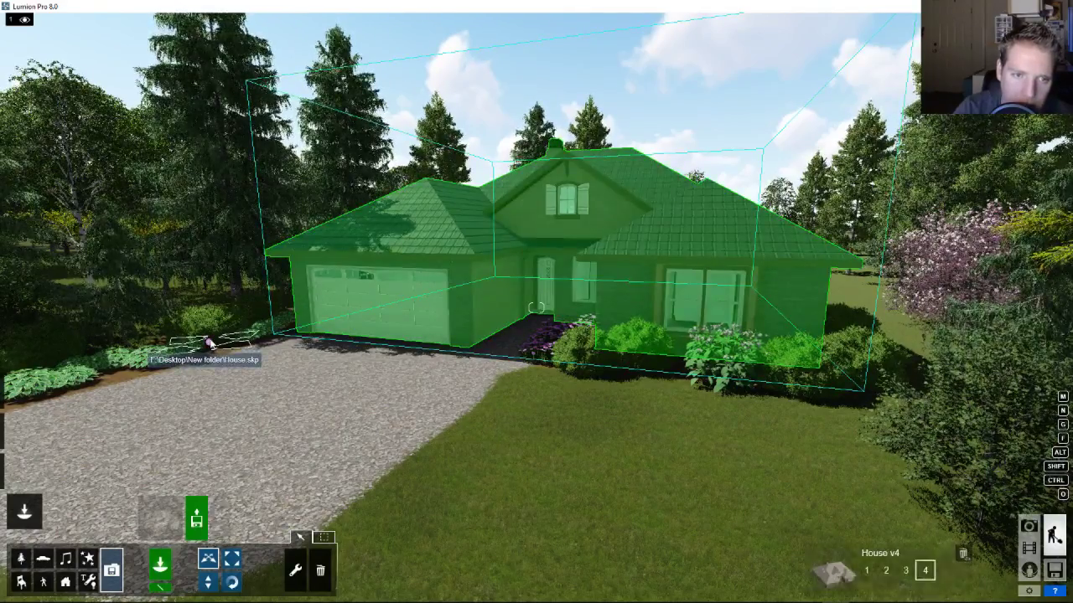
pyautogui.moveTo(209, 344); pyautogui.dragTo(272, 336, button='right')
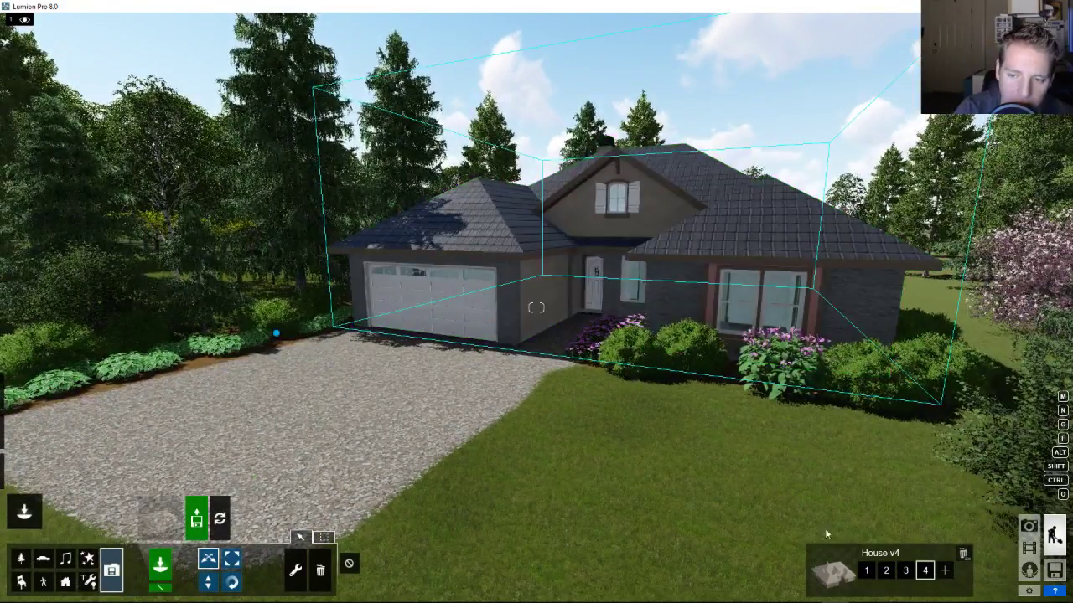
# Display variation 1 of the house and inspect its exterior materials in the Material Editor
pyautogui.click(867, 577)
pyautogui.moveTo(607, 384); pyautogui.dragTo(666, 355, button='right')
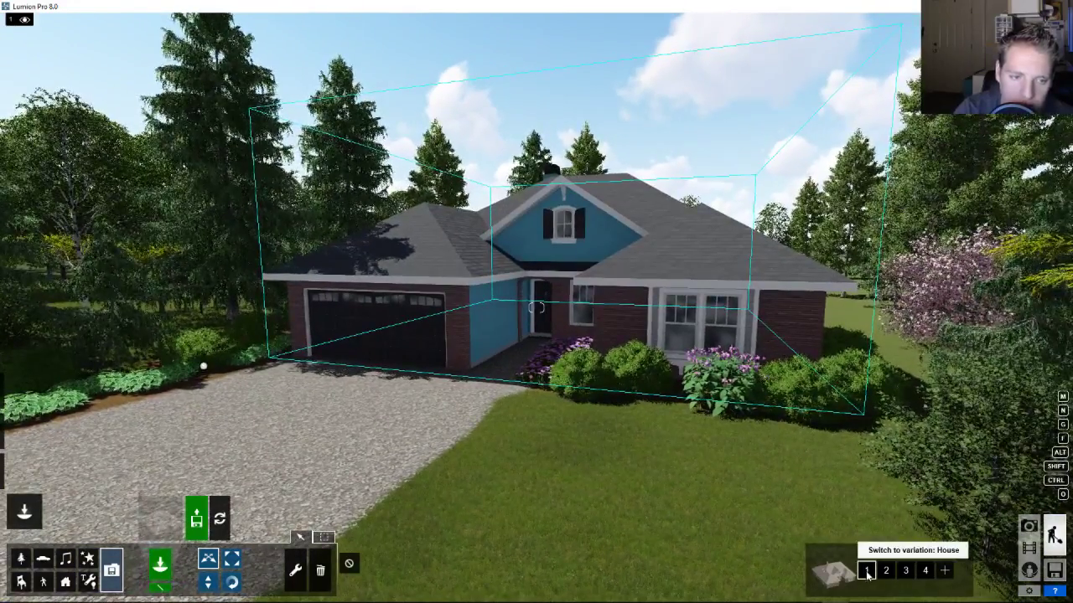
pyautogui.moveTo(689, 443); pyautogui.dragTo(659, 468, button='right')
pyautogui.press('w')
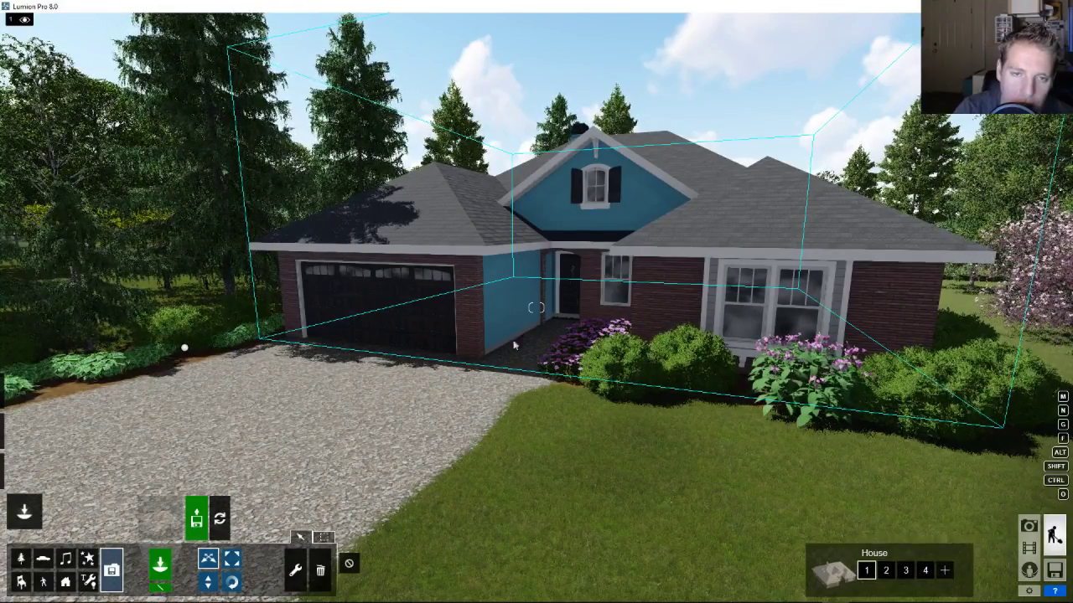
pyautogui.click(24, 472)
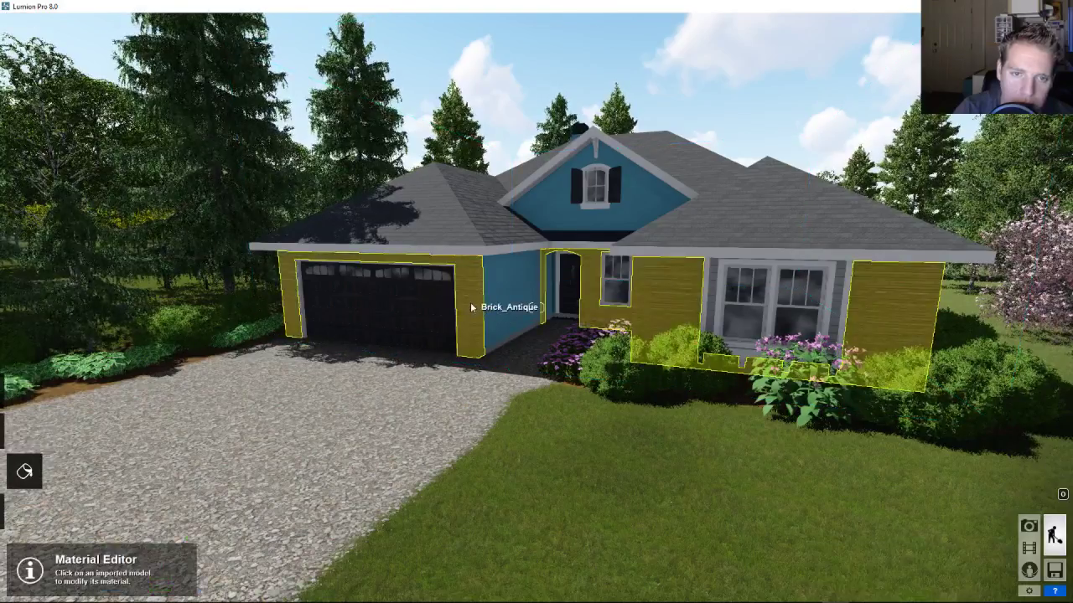
pyautogui.moveTo(470, 302)
pyautogui.mouseDown(button='right')
pyautogui.moveTo(459, 310)
pyautogui.moveTo(484, 305)
pyautogui.mouseUp(button='right')
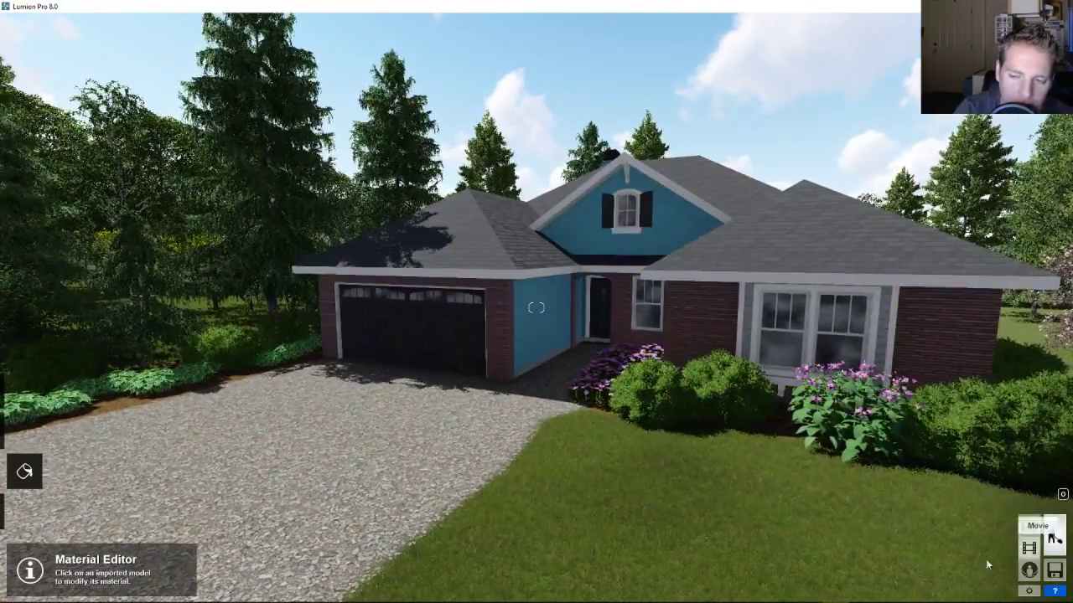
# Return to the imported objects and change the house to variation 2, examining its facade and roof up close
pyautogui.click(24, 512)
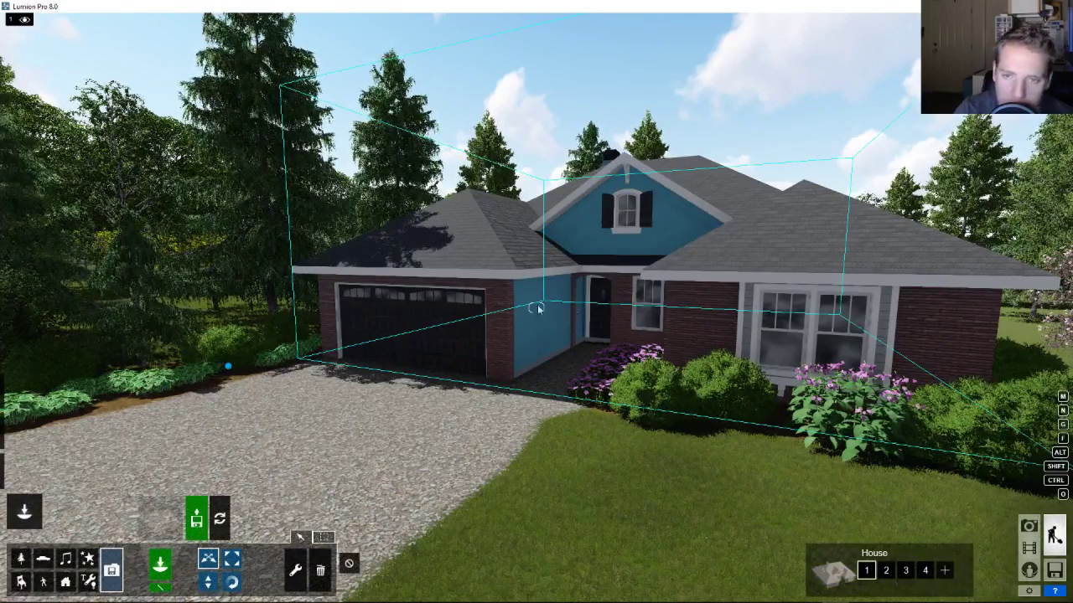
pyautogui.click(886, 571)
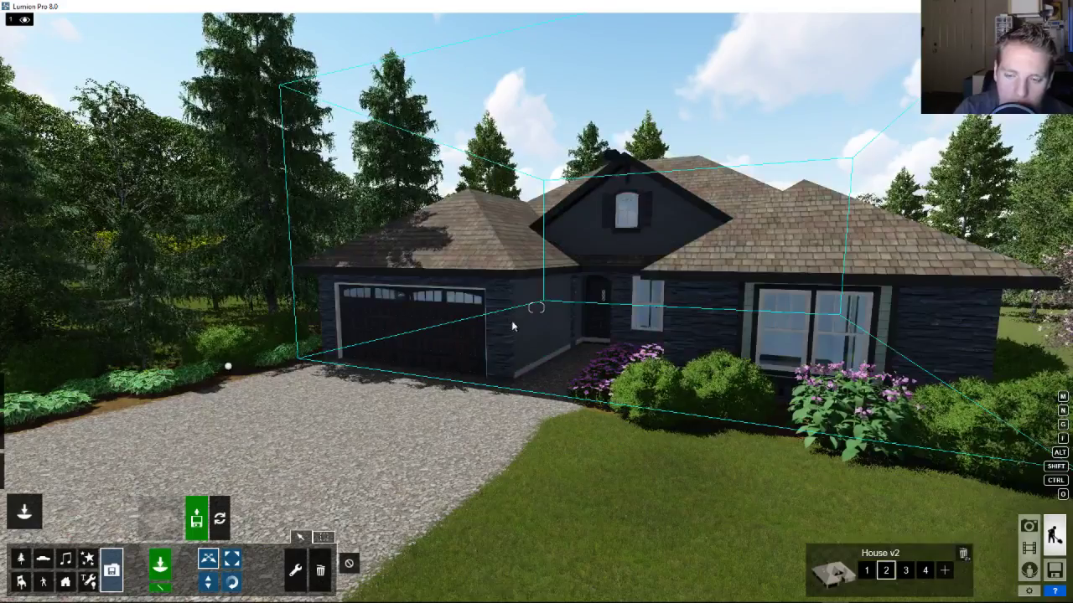
pyautogui.press('w')
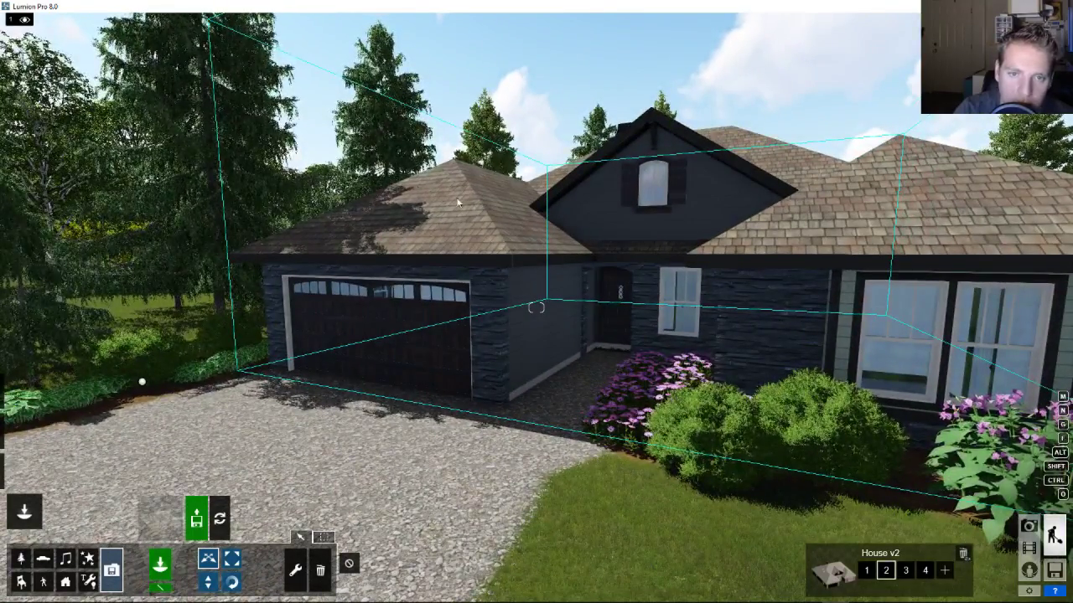
pyautogui.moveTo(640, 324); pyautogui.dragTo(637, 307, button='right')
pyautogui.press('s')
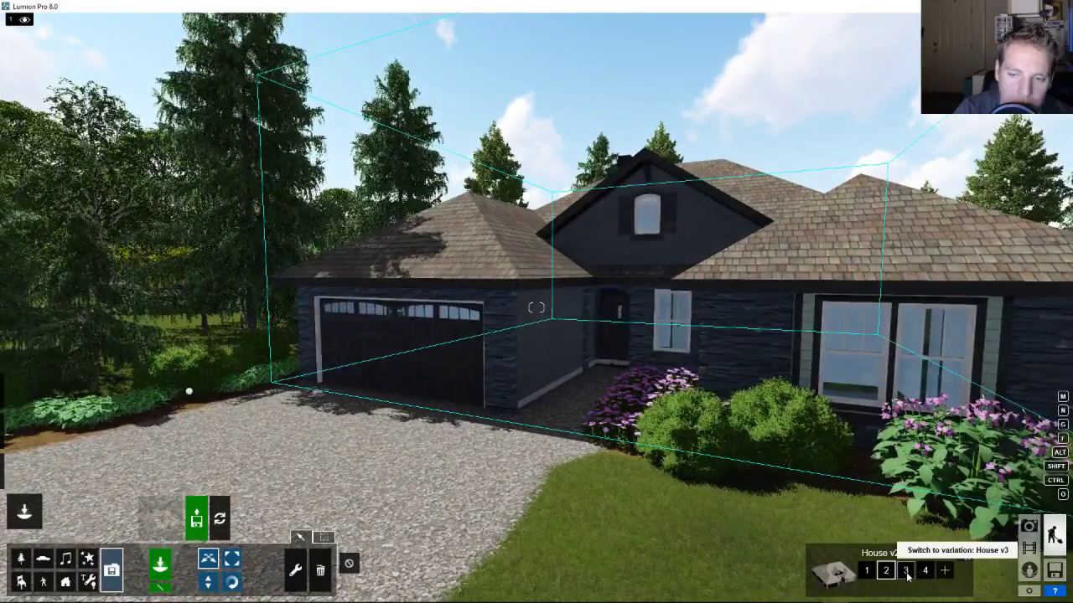
# Display variation 3 of the house for comparison, and return the model to variation 2
pyautogui.click(905, 570)
pyautogui.moveTo(580, 368); pyautogui.dragTo(621, 382, button='right')
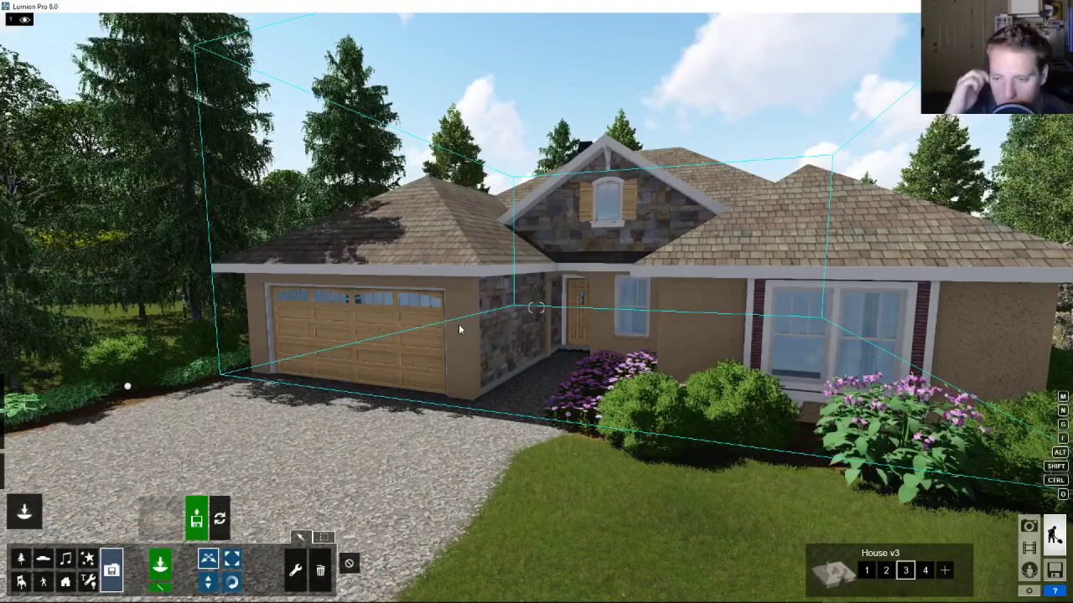
pyautogui.click(885, 571)
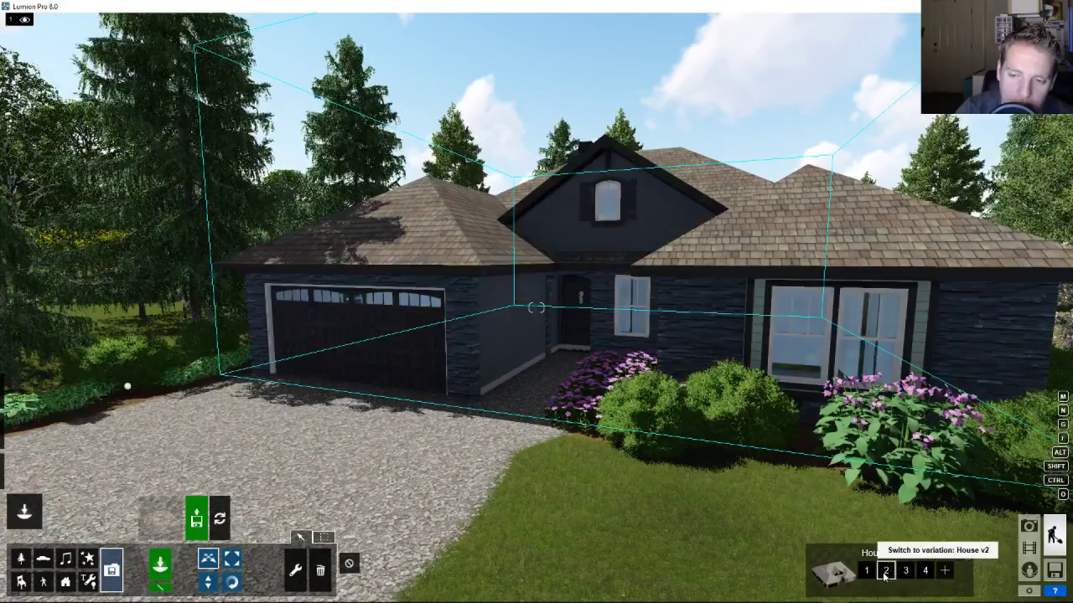
# Display variations 3 and 4 of the house in turn and examine variation 4's front facade up close
pyautogui.click(905, 577)
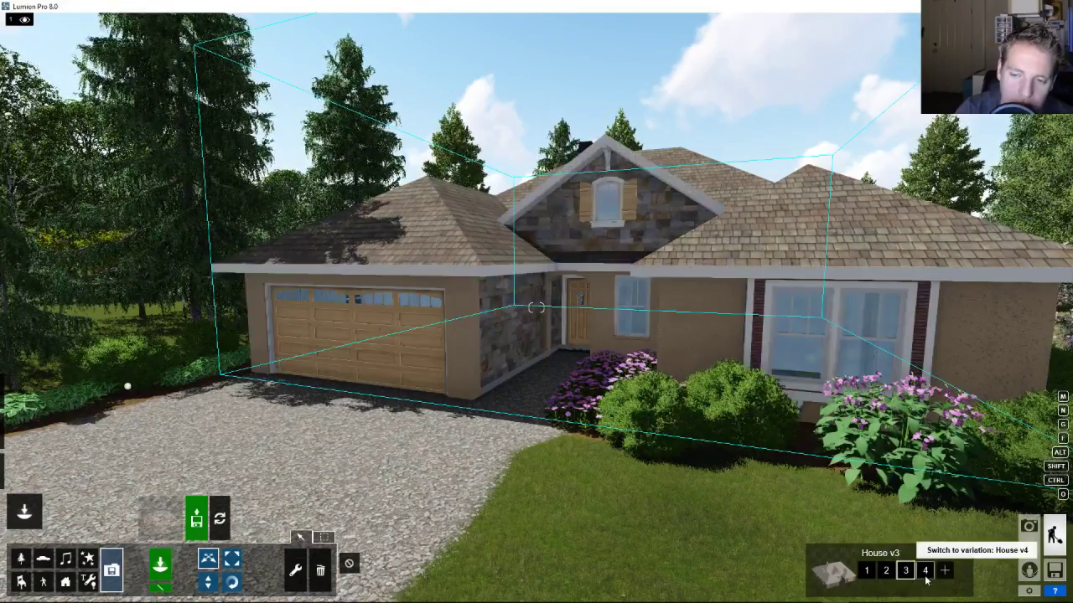
pyautogui.click(926, 575)
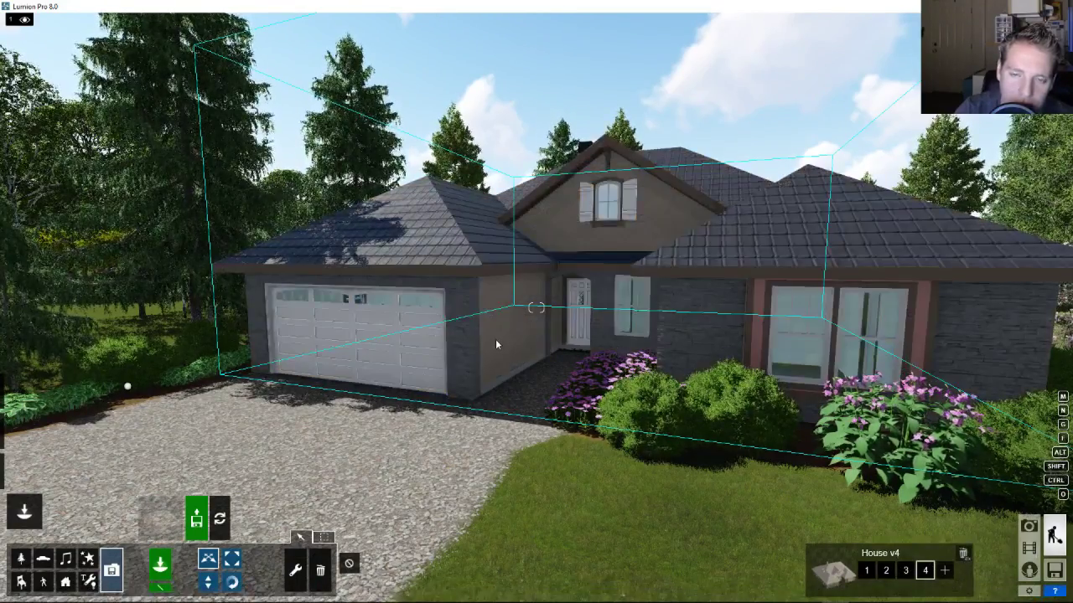
pyautogui.press('w')
pyautogui.press('s')
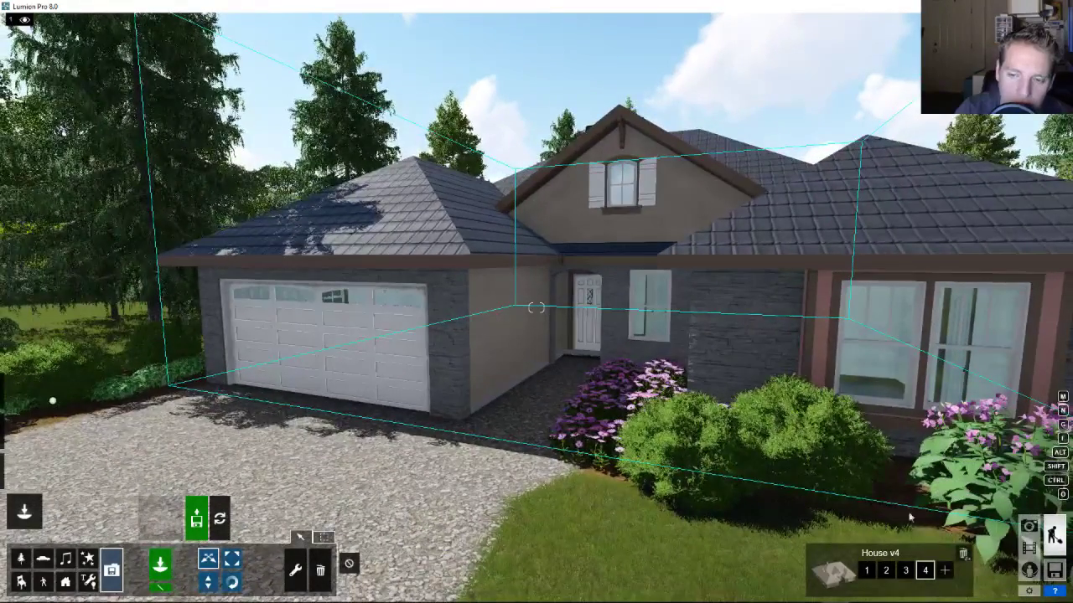
pyautogui.click(944, 570)
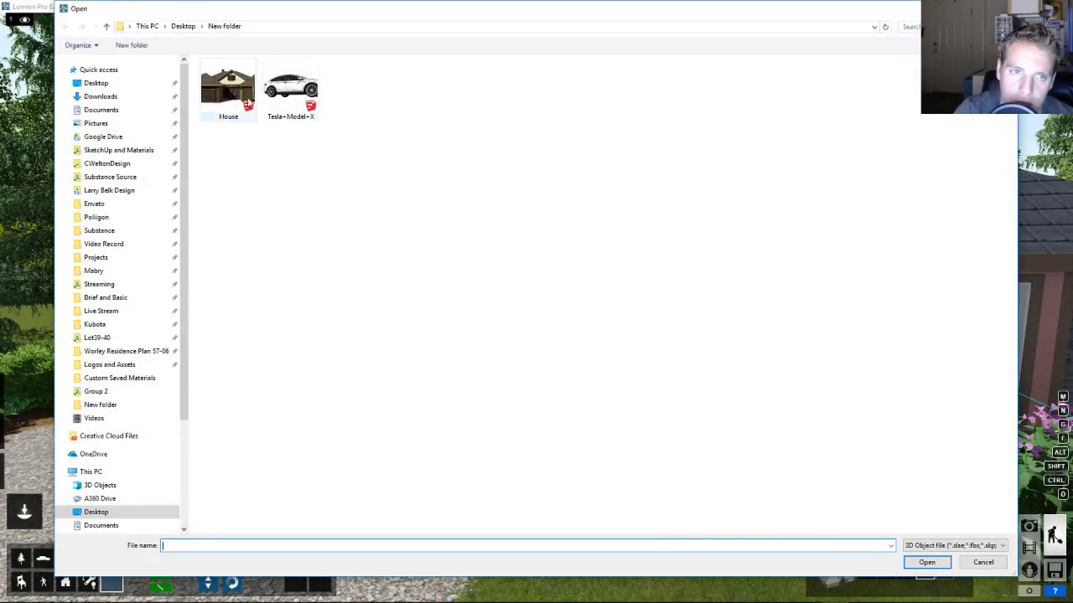
pyautogui.doubleClick(227, 90)
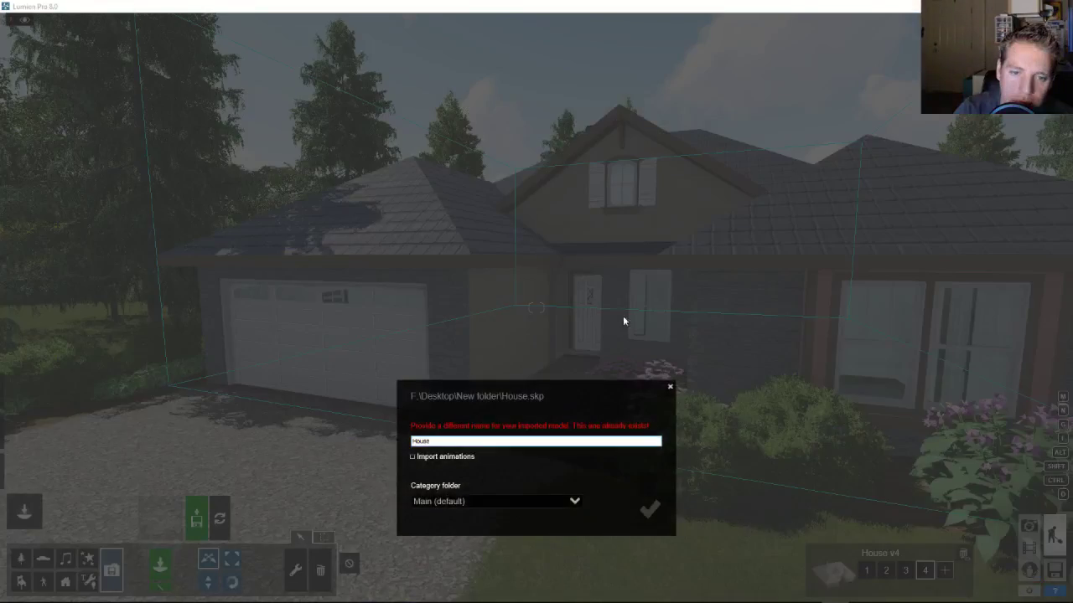
pyautogui.click(670, 387)
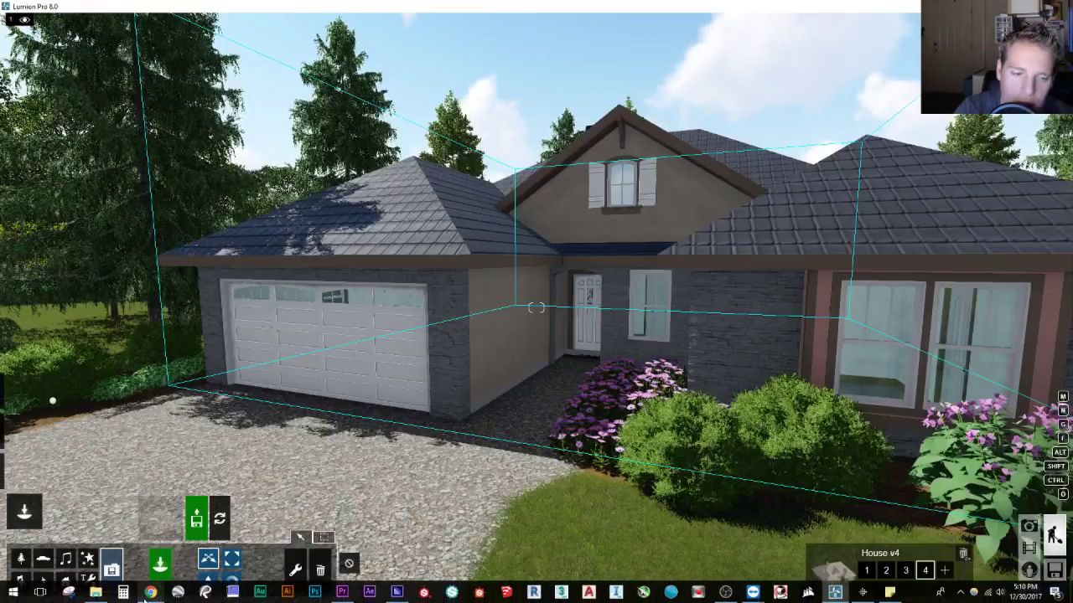
# Switch to File Explorer and open the House SketchUp model from New folder on the desktop
pyautogui.click(96, 592)
pyautogui.click(298, 111)
pyautogui.click(285, 107)
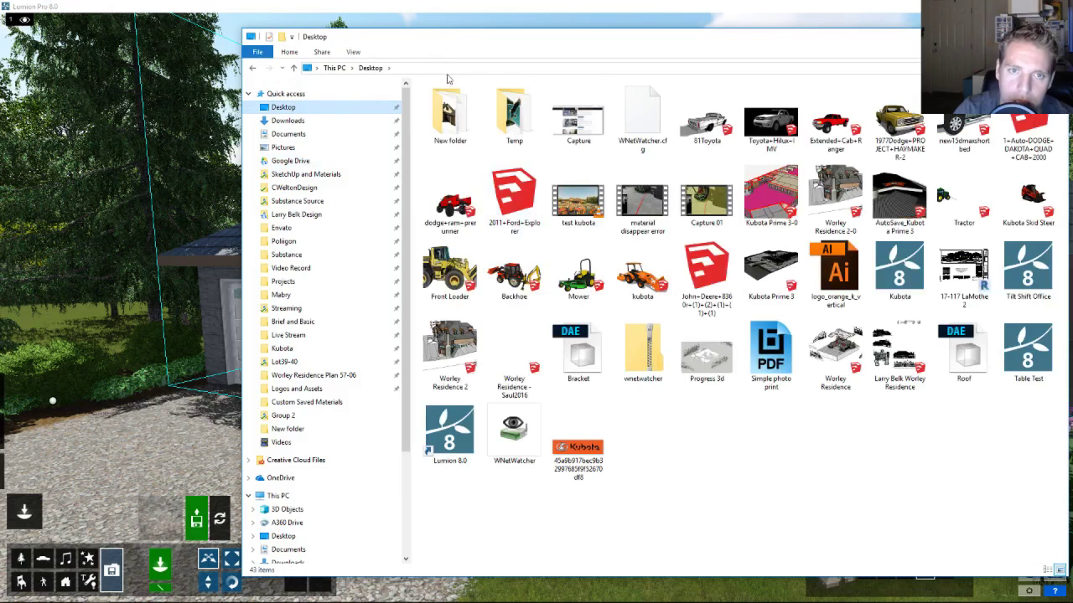
pyautogui.doubleClick(455, 123)
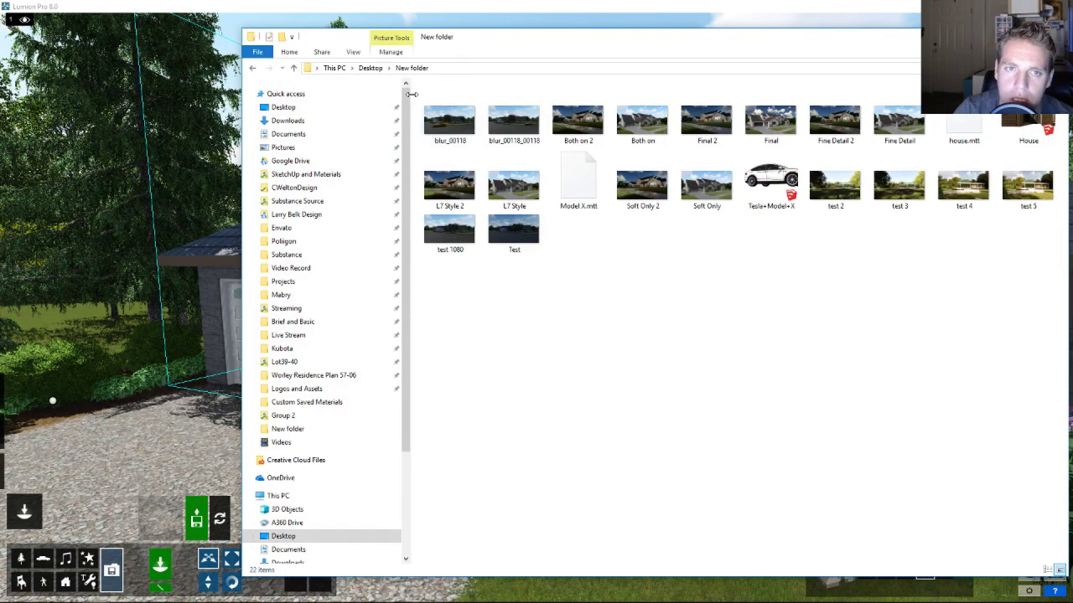
pyautogui.click(374, 69)
pyautogui.doubleClick(452, 122)
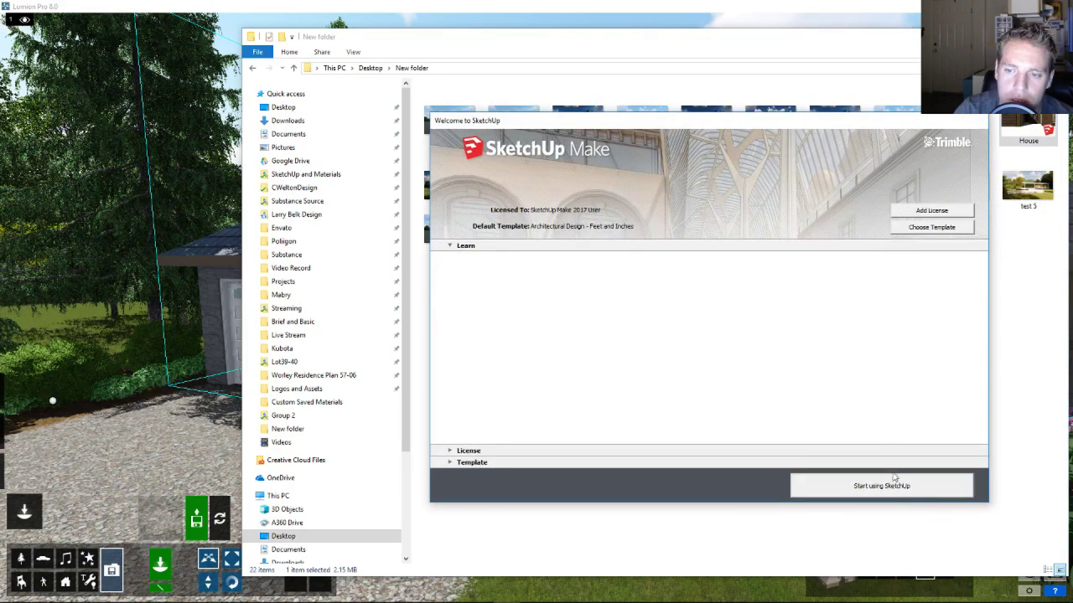
# Start SketchUp Make with the House model, dismissing the file location warning and the update notice
pyautogui.click(895, 484)
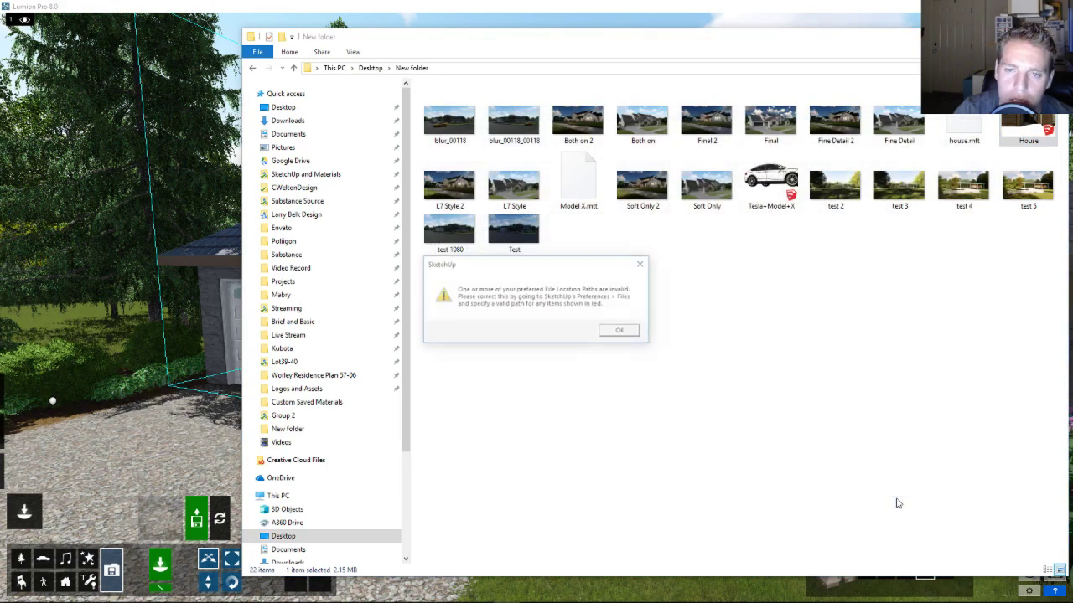
pyautogui.click(627, 333)
pyautogui.click(161, 174)
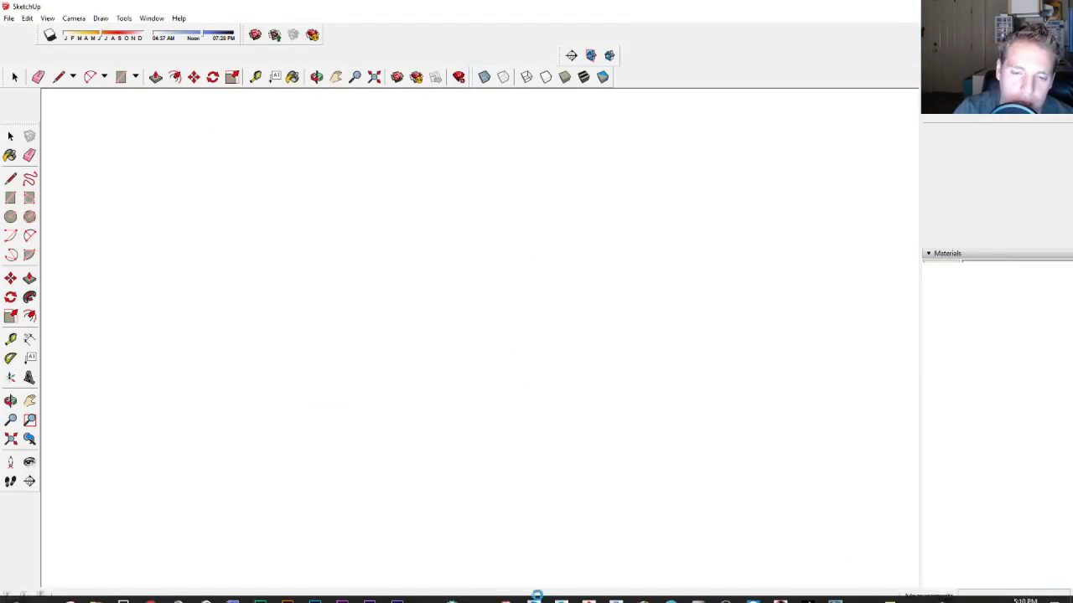
pyautogui.moveTo(834, 593)
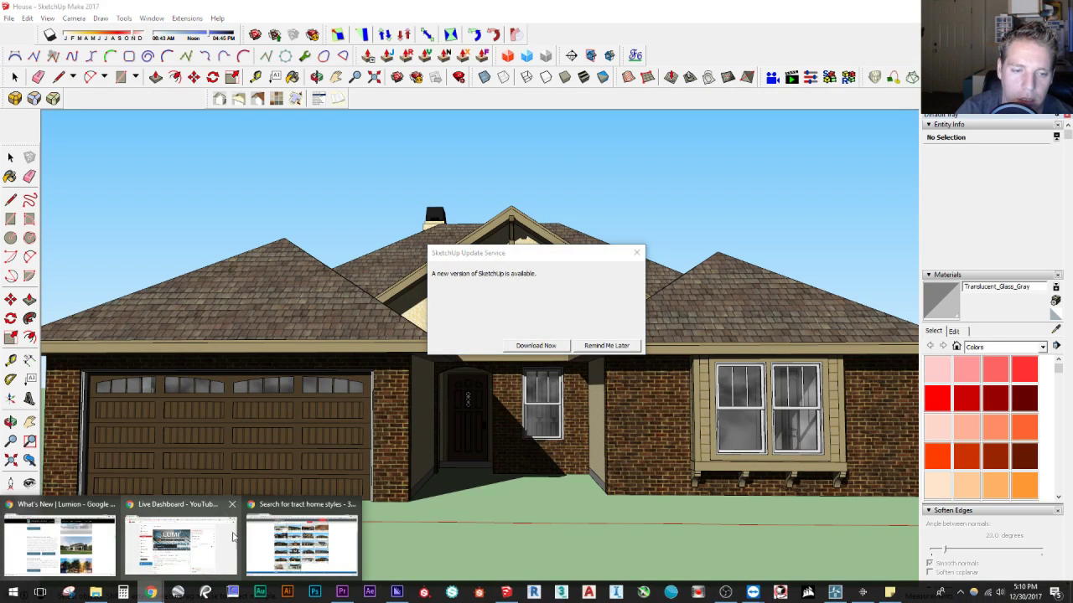
pyautogui.moveTo(150, 599)
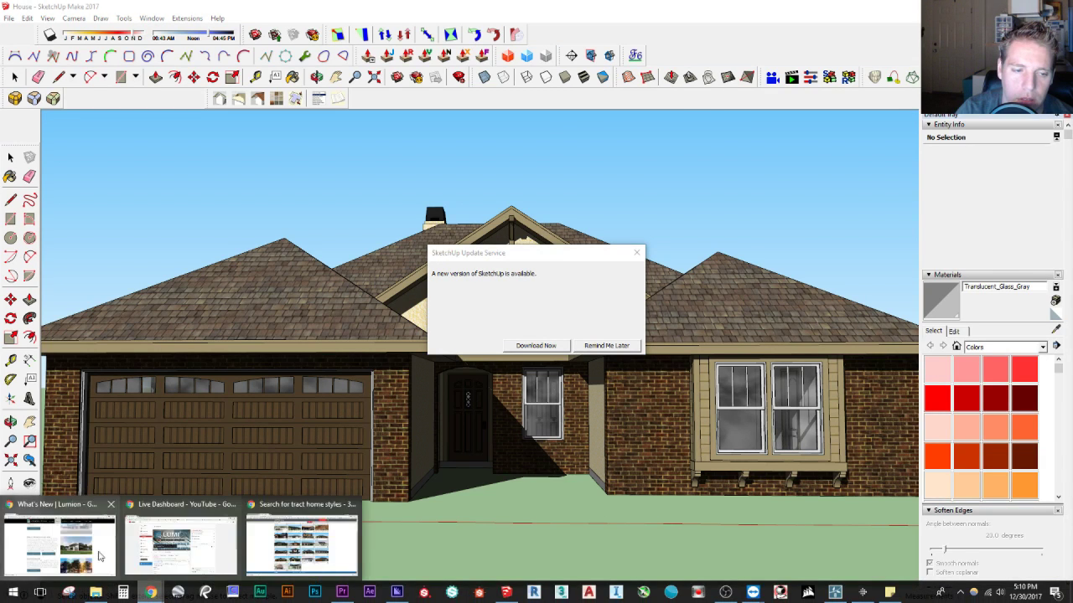
pyautogui.click(74, 545)
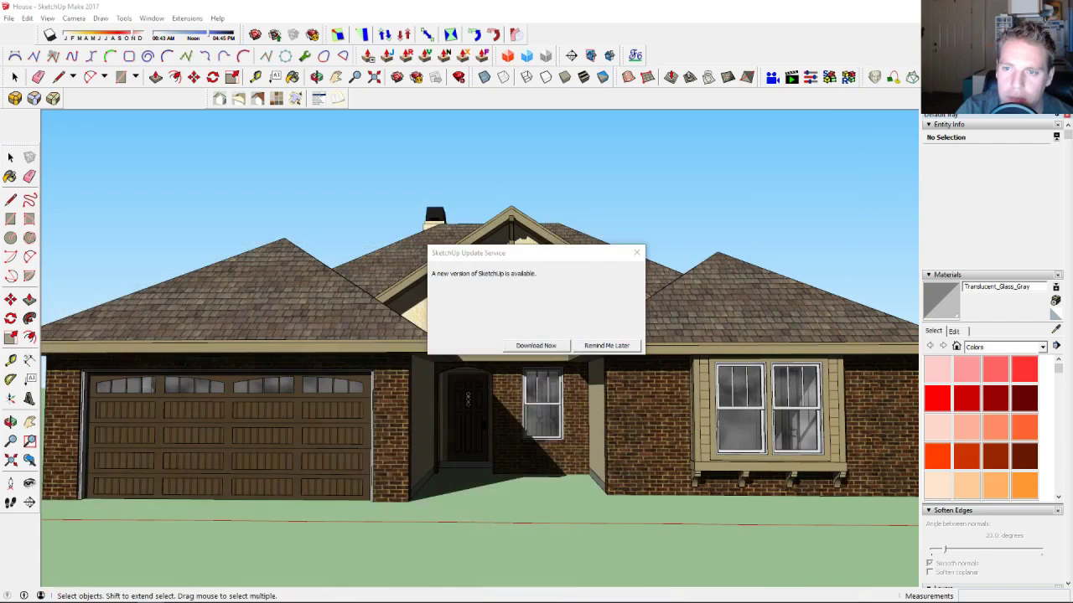
pyautogui.click(638, 254)
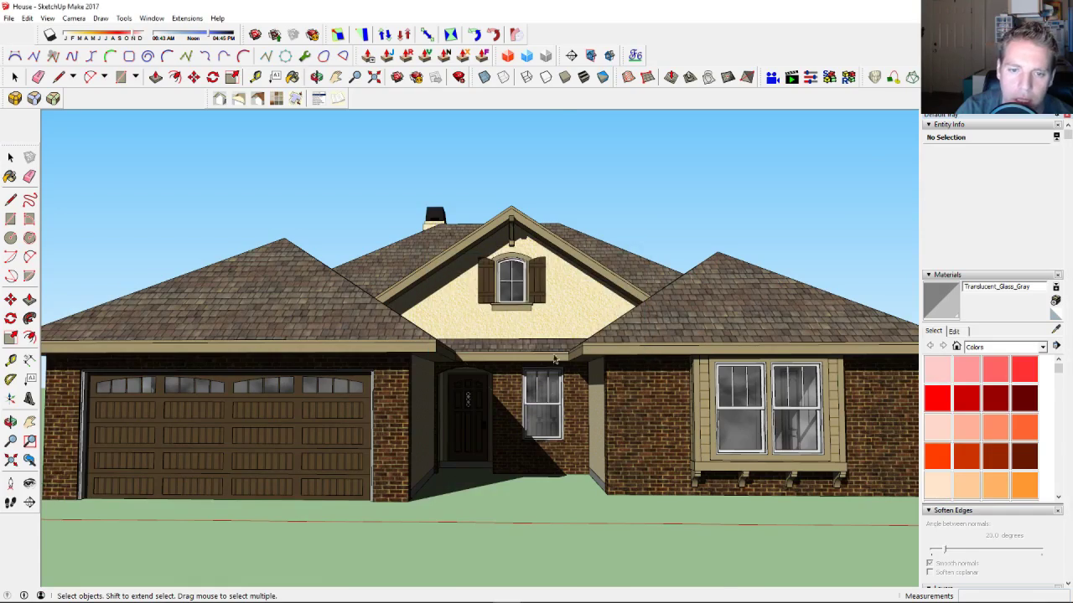
# Draw an edge about 2 1/4" long at the upper end of the vertical bracket under the front gable's peak
pyautogui.moveTo(472, 385); pyautogui.dragTo(353, 397, button='middle')
pyautogui.scroll(3, 353, 396)
pyautogui.scroll(5, 500, 179)
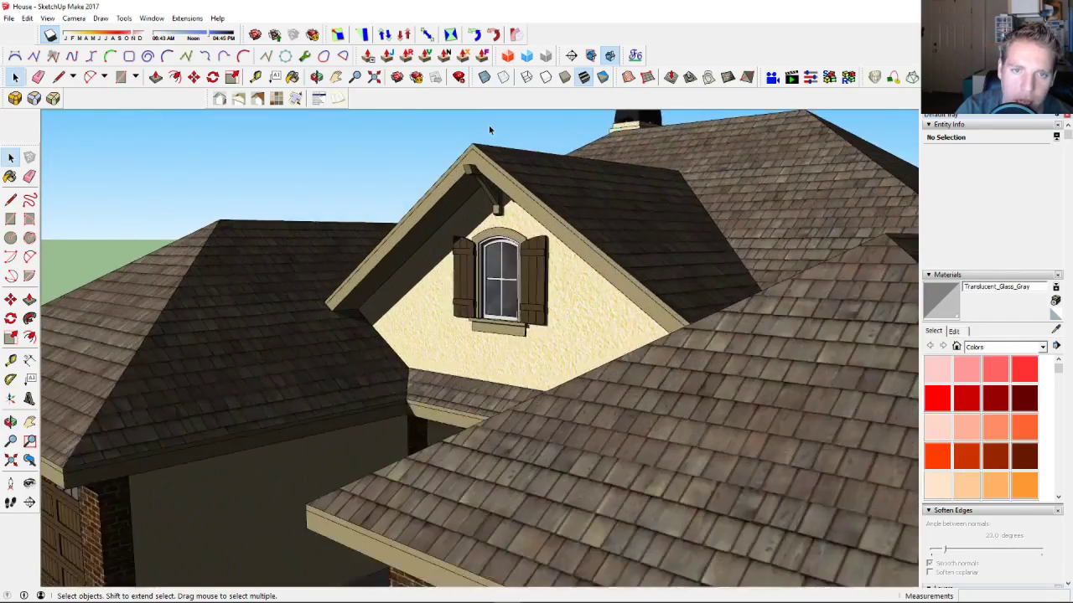
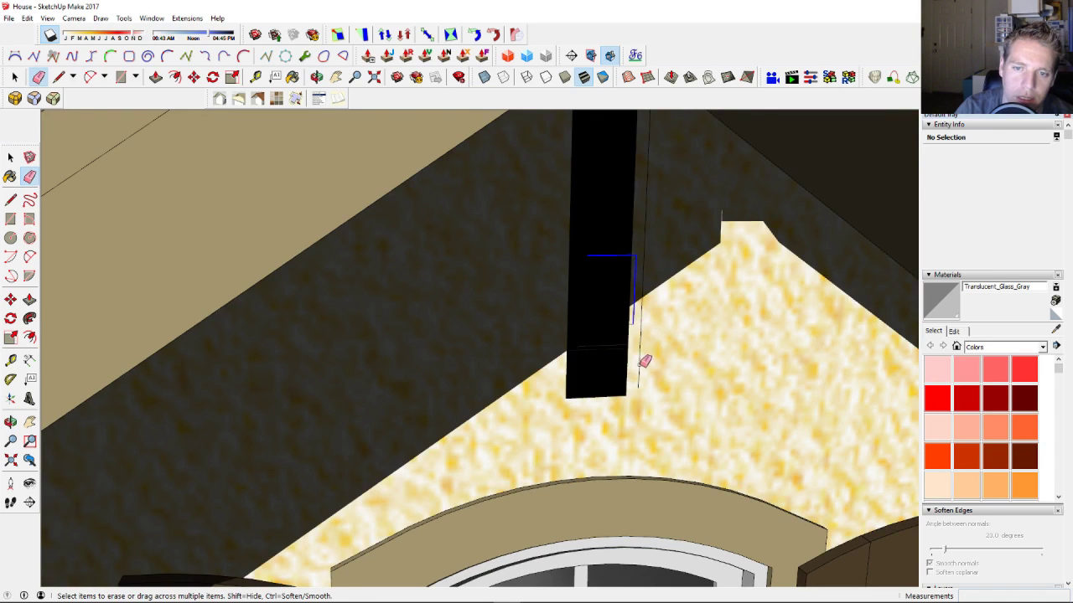
pyautogui.scroll(-3, 643, 365)
pyautogui.press('l')
pyautogui.moveTo(620, 354)
pyautogui.keyDown('shift'); pyautogui.mouseDown(button='middle')
pyautogui.moveTo(578, 182)
pyautogui.moveTo(628, 438)
pyautogui.moveTo(586, 470)
pyautogui.mouseUp(button='middle'); pyautogui.keyUp('shift')
pyautogui.scroll(-2, 577, 182)
pyautogui.scroll(-4, 565, 211)
pyautogui.scroll(-3, 627, 438)
pyautogui.scroll(8, 530, 265)
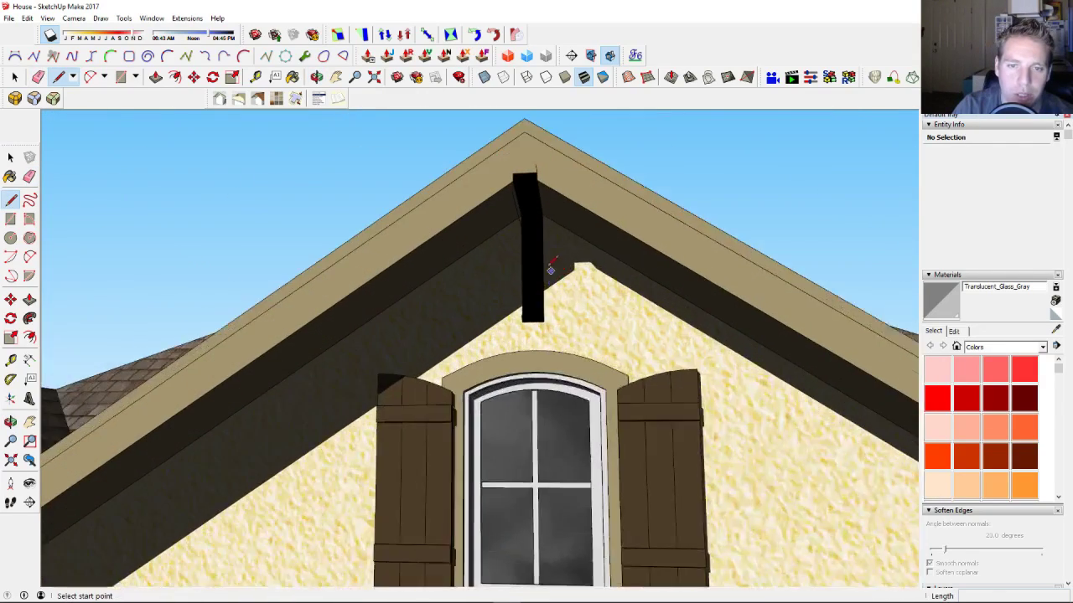
pyautogui.press('l')
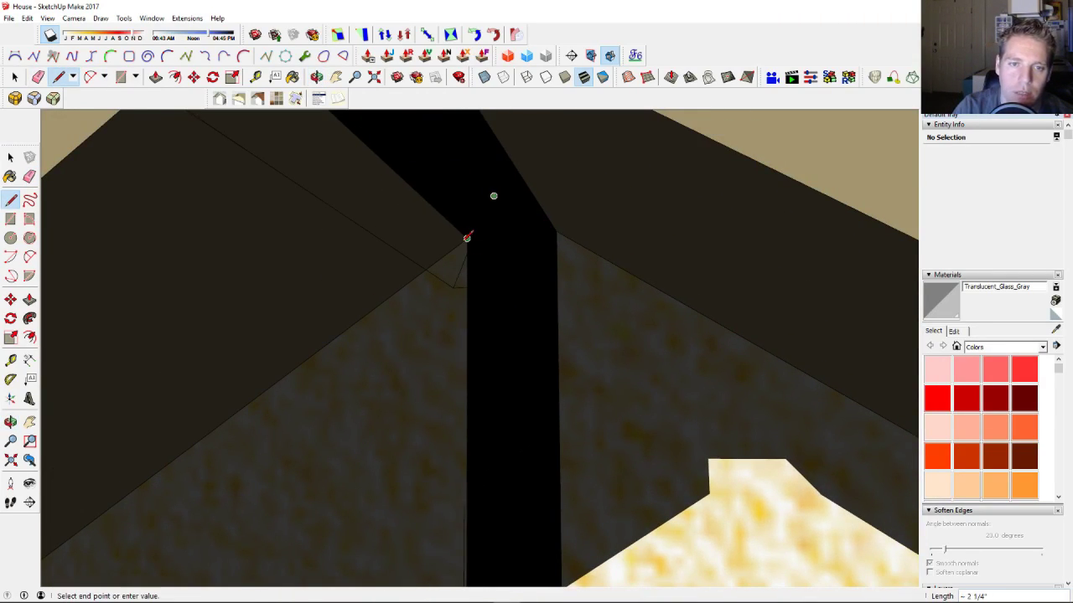
pyautogui.click(467, 237)
# Erase the edges of the vertical bracket on the wall above the gable window
pyautogui.scroll(-3, 472, 240)
pyautogui.press('e')
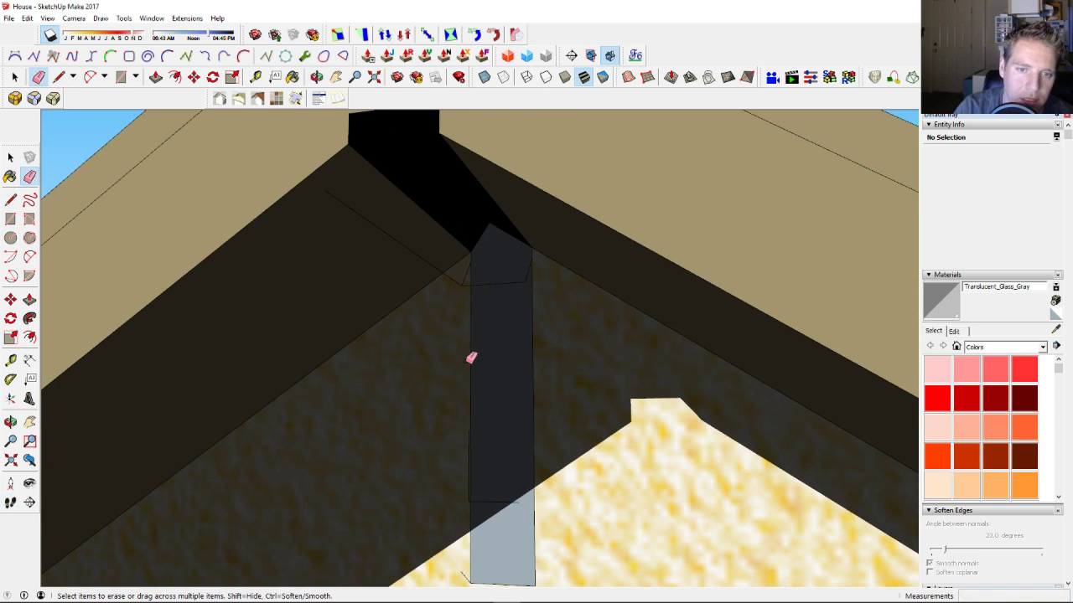
pyautogui.moveTo(484, 403); pyautogui.dragTo(463, 542)
pyautogui.scroll(-10, 501, 508)
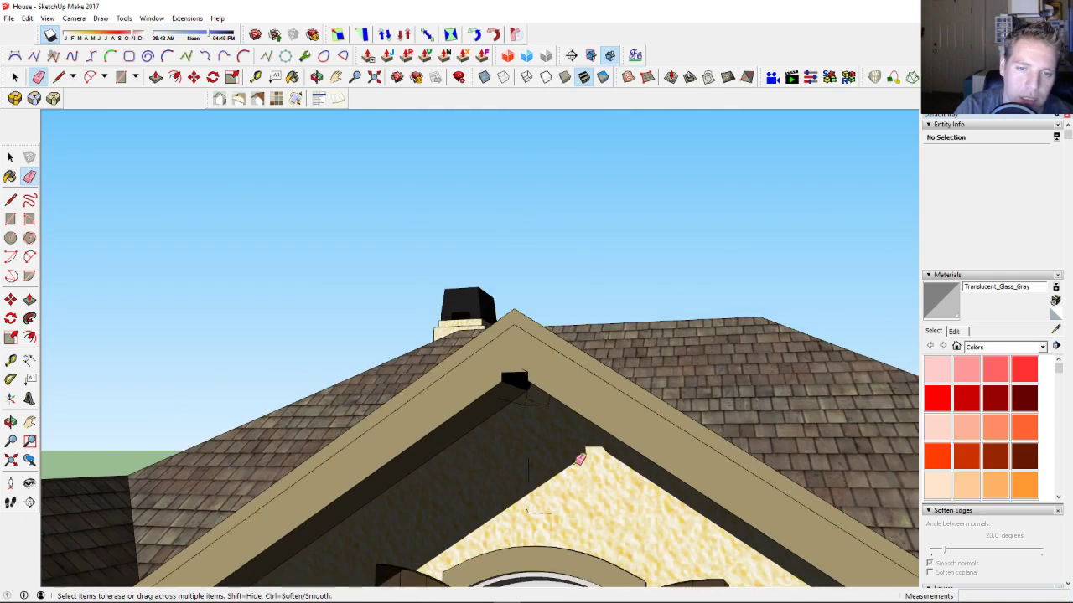
# Erase the window and grooved panel details from the two garage door columns farthest from the entry
pyautogui.moveTo(579, 455); pyautogui.dragTo(525, 279, button='middle')
pyautogui.scroll(-3, 537, 301)
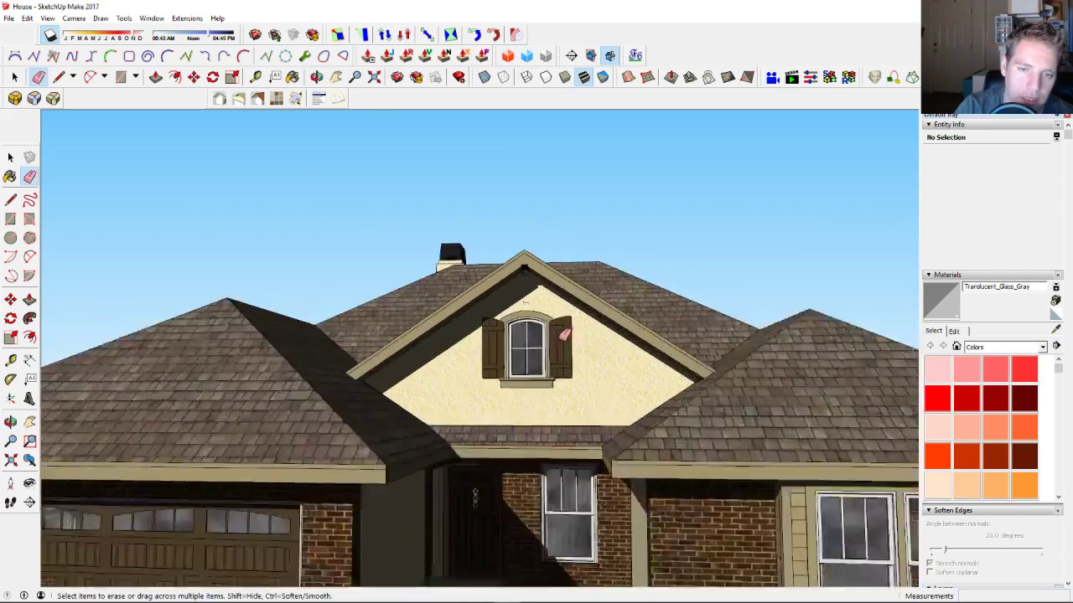
pyautogui.scroll(5, 564, 335)
pyautogui.moveTo(584, 335); pyautogui.dragTo(545, 408, button='middle')
pyautogui.keyDown('shift'); pyautogui.moveTo(541, 487); pyautogui.dragTo(595, 306, button='middle'); pyautogui.keyUp('shift')
pyautogui.scroll(-4, 594, 307)
pyautogui.keyDown('shift'); pyautogui.moveTo(465, 426); pyautogui.dragTo(488, 381, button='middle'); pyautogui.keyUp('shift')
pyautogui.moveTo(488, 382); pyautogui.dragTo(496, 345, button='middle')
pyautogui.scroll(8, 496, 345)
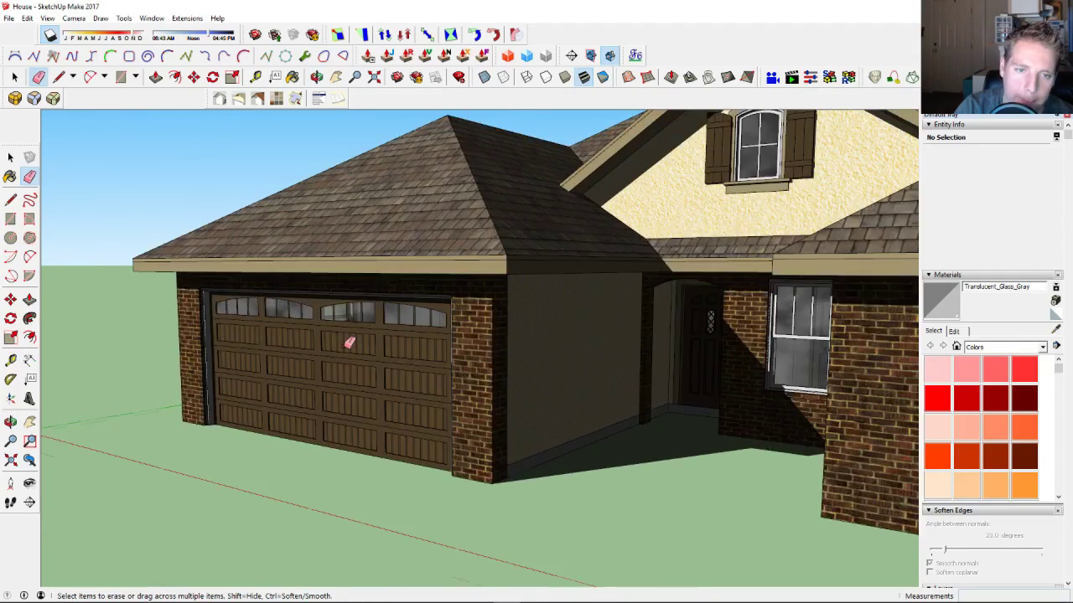
pyautogui.press('space')
pyautogui.click(321, 344)
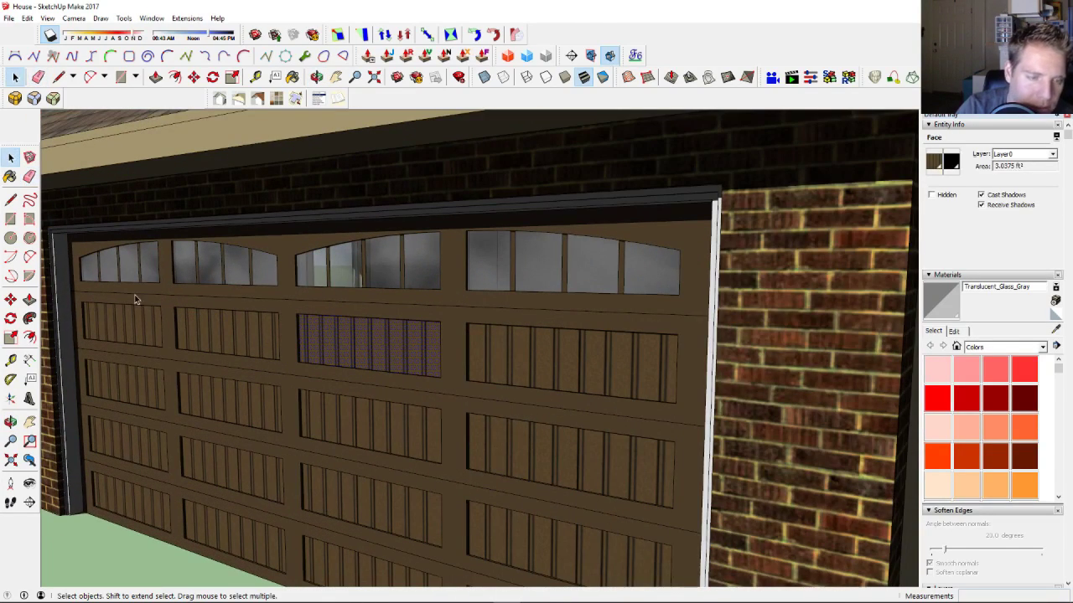
pyautogui.press('e')
pyautogui.moveTo(152, 280); pyautogui.dragTo(185, 273)
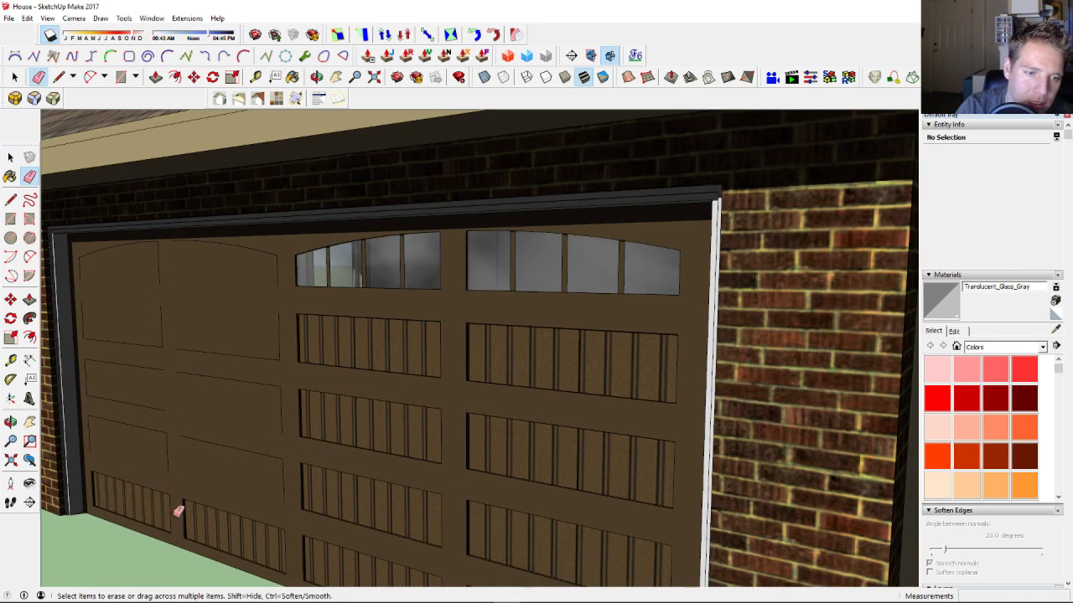
# Erase the remaining window and panel details across the rest of the garage door
pyautogui.moveTo(179, 511)
pyautogui.mouseDown()
pyautogui.moveTo(276, 514)
pyautogui.moveTo(311, 488)
pyautogui.mouseUp()
pyautogui.moveTo(417, 419)
pyautogui.mouseDown()
pyautogui.moveTo(467, 285)
pyautogui.moveTo(444, 288)
pyautogui.mouseUp()
pyautogui.scroll(-3, 464, 290)
pyautogui.keyDown('shift'); pyautogui.moveTo(520, 444); pyautogui.dragTo(420, 367, button='middle'); pyautogui.keyUp('shift')
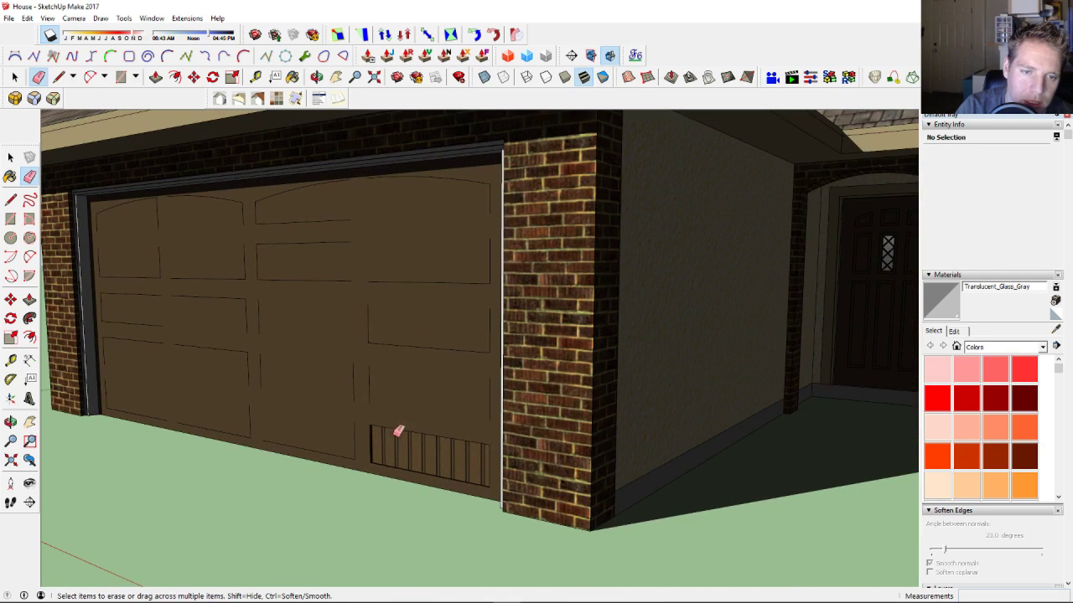
pyautogui.scroll(-3, 371, 440)
pyautogui.keyDown('shift'); pyautogui.moveTo(318, 339); pyautogui.dragTo(312, 377, button='middle'); pyautogui.keyUp('shift')
pyautogui.scroll(-1, 363, 324)
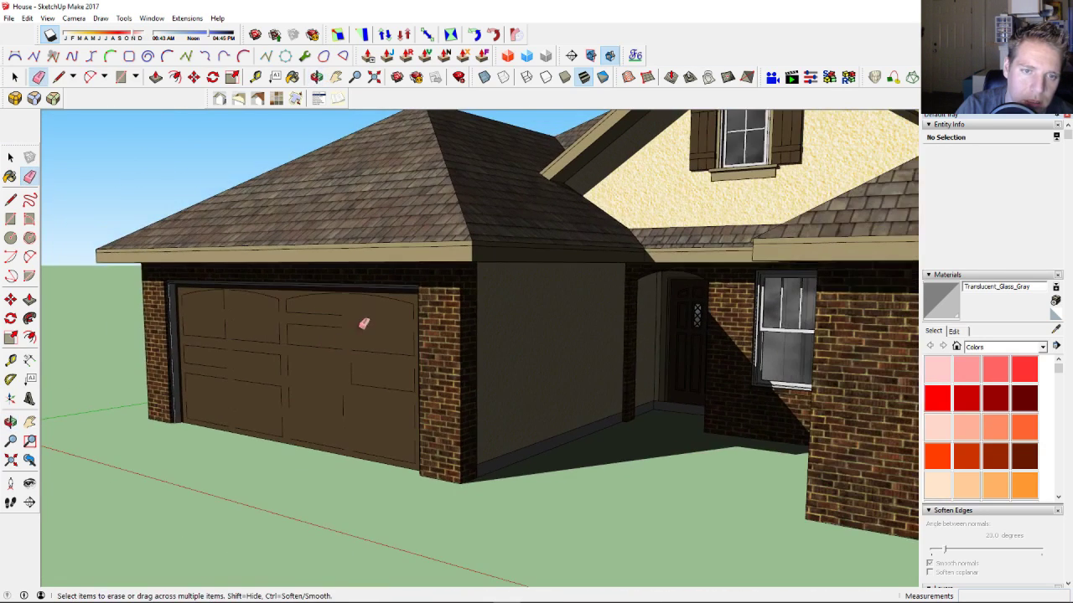
# Select the four support brackets beneath the front double window, and clear the selection
pyautogui.moveTo(228, 312); pyautogui.dragTo(147, 338, button='middle')
pyautogui.scroll(10, 377, 400)
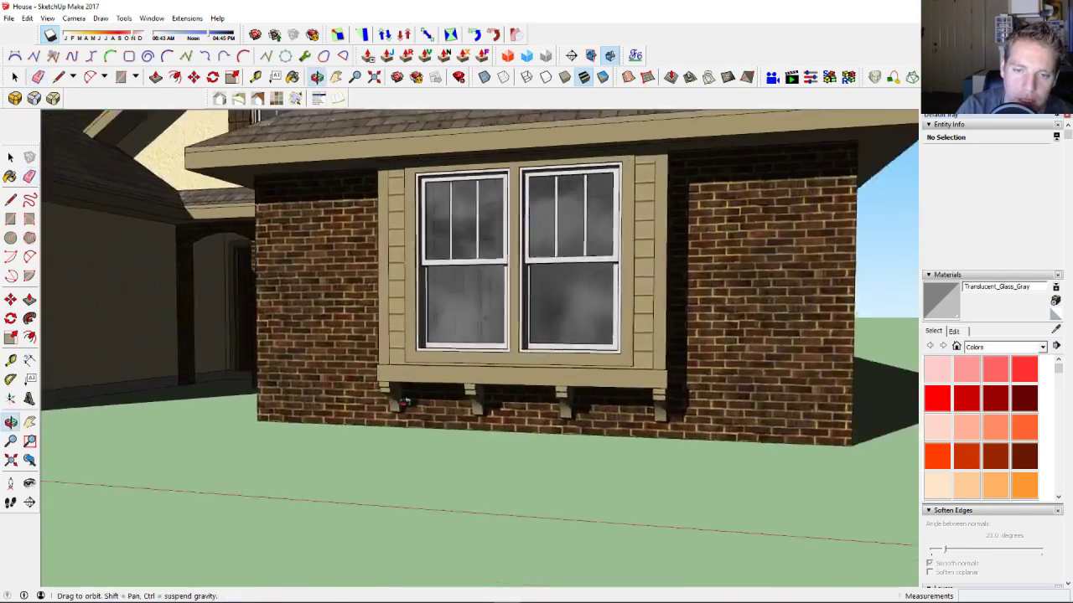
pyautogui.scroll(3, 581, 408)
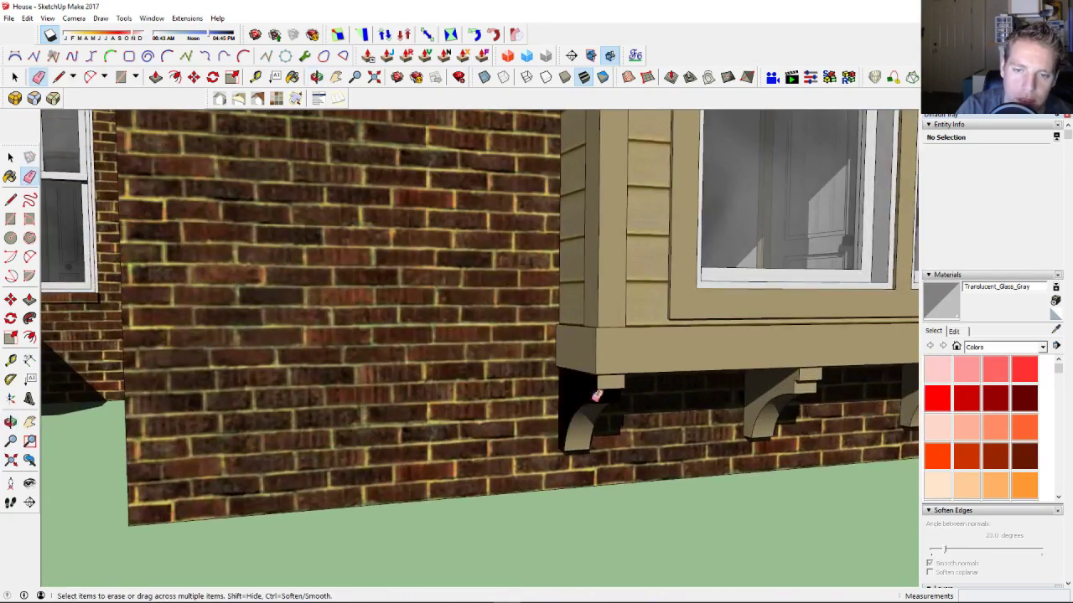
pyautogui.scroll(3, 606, 392)
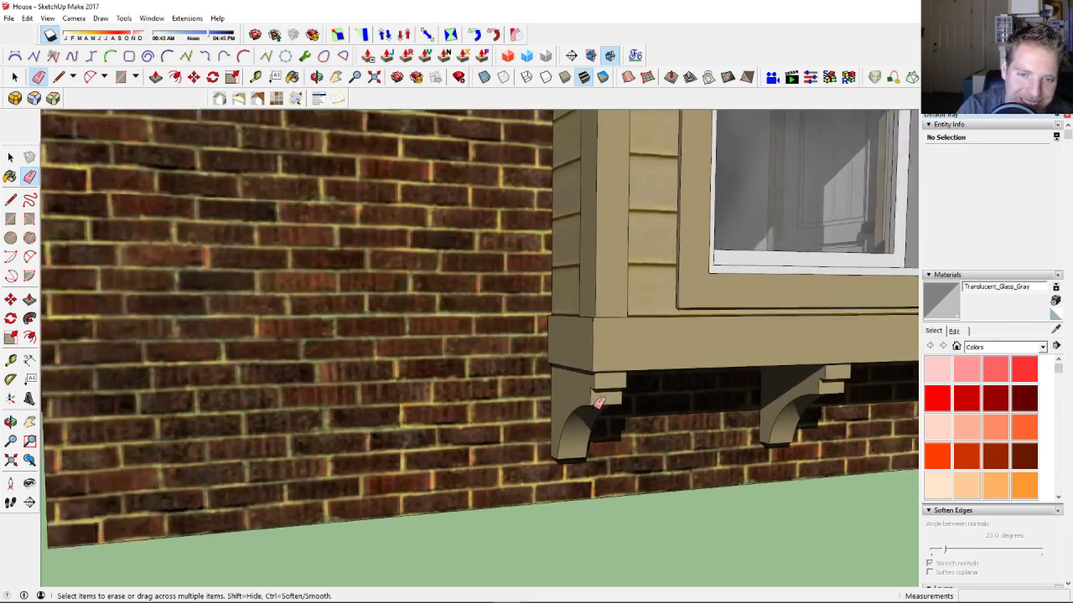
pyautogui.moveTo(598, 403); pyautogui.dragTo(902, 377, button='middle')
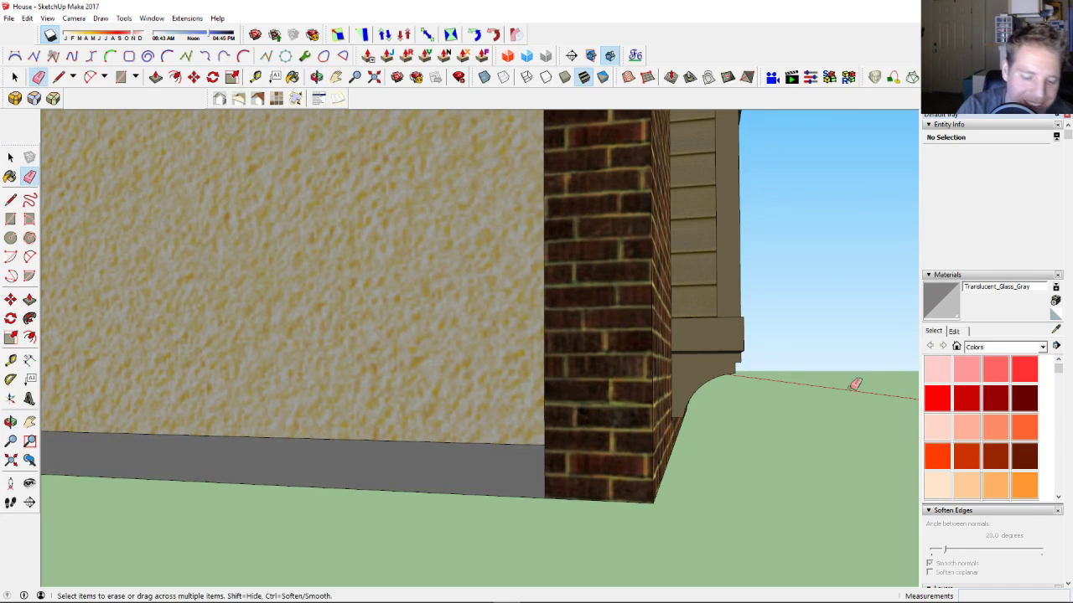
pyautogui.press('space')
pyautogui.moveTo(771, 398)
pyautogui.mouseDown(button='middle')
pyautogui.moveTo(782, 390)
pyautogui.moveTo(740, 404)
pyautogui.mouseUp(button='middle')
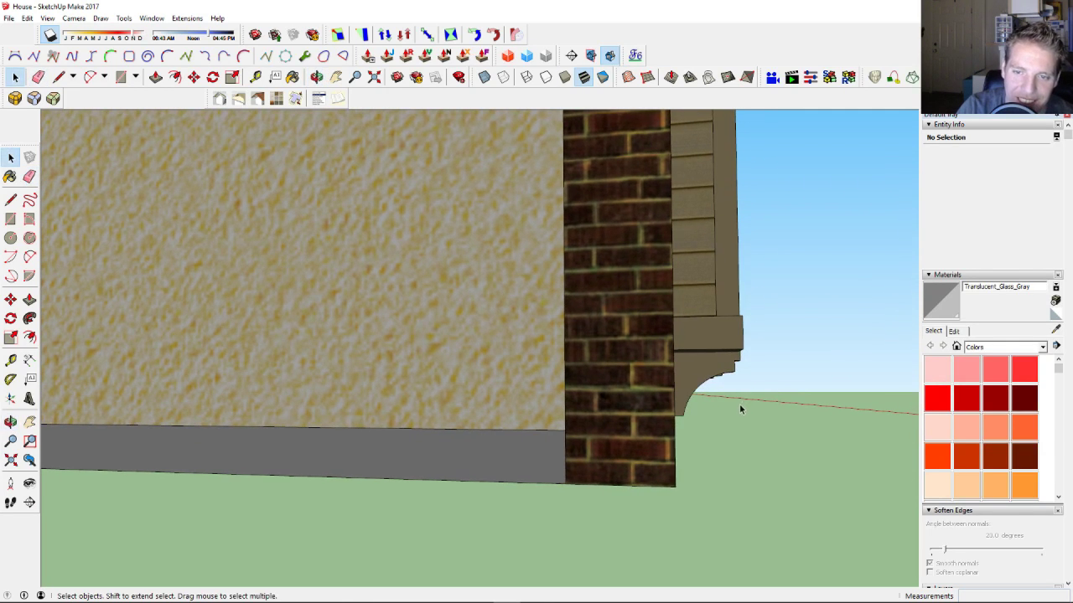
pyautogui.moveTo(749, 432); pyautogui.dragTo(703, 397)
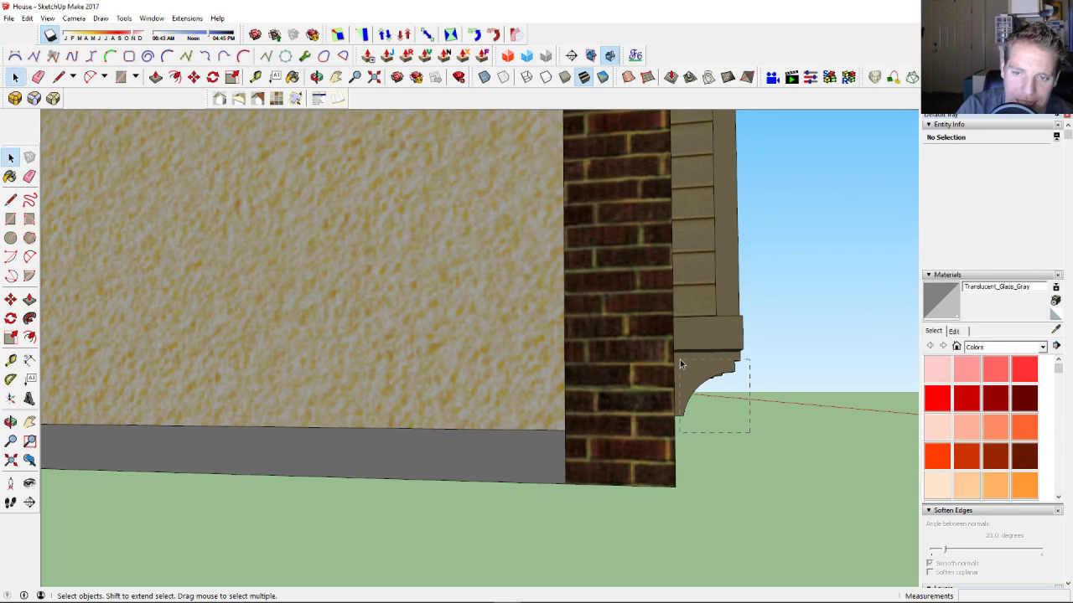
pyautogui.moveTo(680, 359); pyautogui.dragTo(680, 359)
pyautogui.moveTo(707, 359); pyautogui.dragTo(741, 360, button='middle')
pyautogui.keyDown('ctrl'); pyautogui.keyDown('shift'); pyautogui.moveTo(610, 307); pyautogui.dragTo(609, 307); pyautogui.keyUp('shift'); pyautogui.keyUp('ctrl')
pyautogui.moveTo(688, 335); pyautogui.dragTo(537, 315, button='middle')
pyautogui.scroll(3, 538, 315)
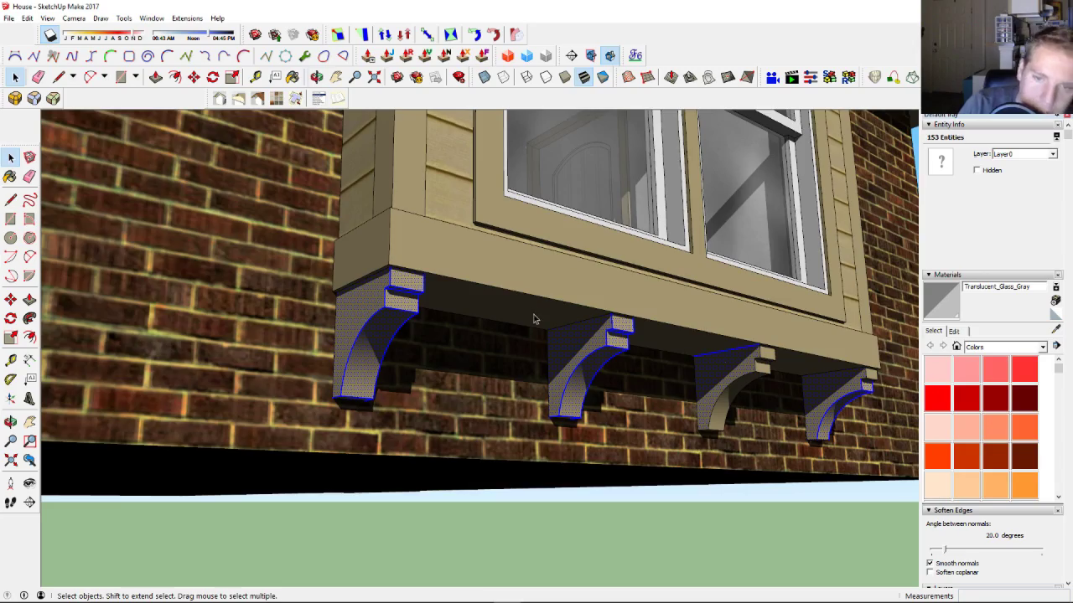
pyautogui.moveTo(534, 319); pyautogui.dragTo(492, 388, button='middle')
pyautogui.scroll(-4, 492, 388)
pyautogui.click(560, 503)
# Save the modified SketchUp model as House alternate in New folder, and switch to the house scene in Lumion
pyautogui.moveTo(436, 474); pyautogui.dragTo(442, 414, button='middle')
pyautogui.scroll(-6, 297, 417)
pyautogui.moveTo(424, 290); pyautogui.dragTo(357, 254, button='middle')
pyautogui.scroll(3, 398, 283)
pyautogui.scroll(-3, 357, 253)
pyautogui.click(8, 18)
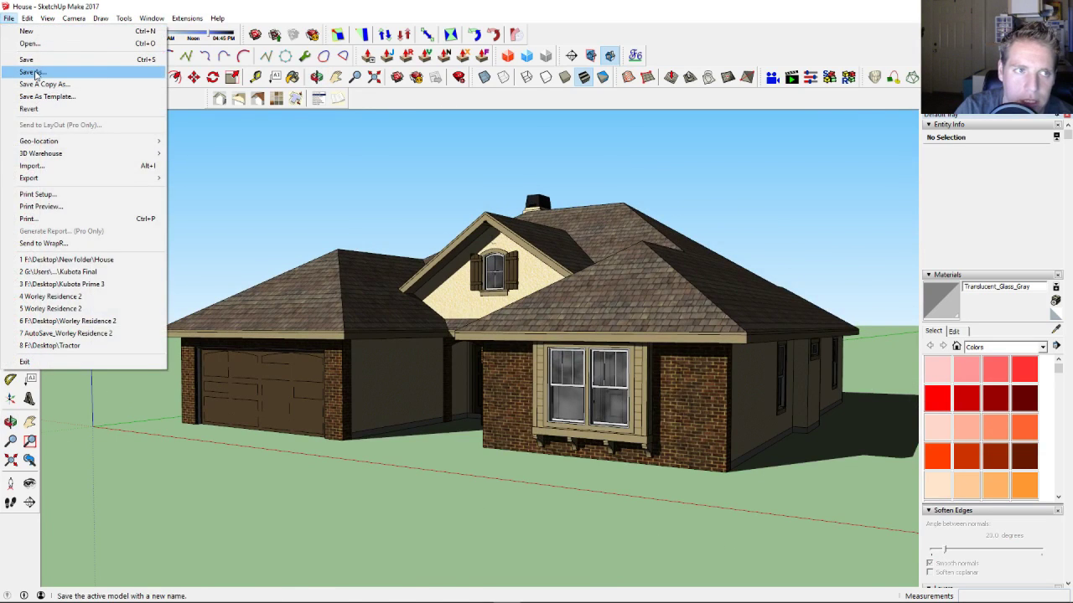
pyautogui.click(34, 74)
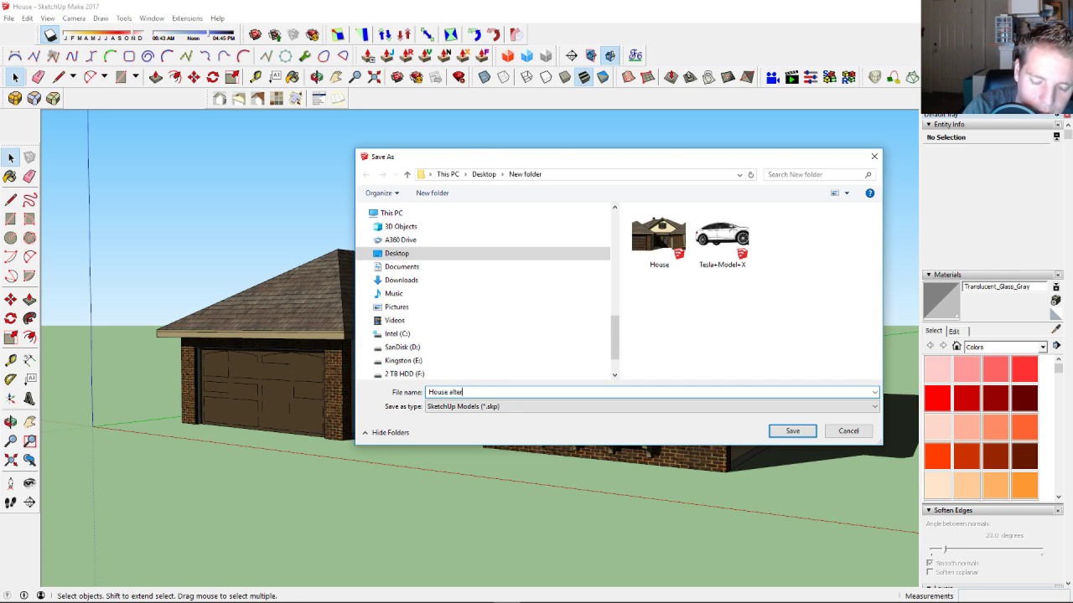
pyautogui.click(794, 433)
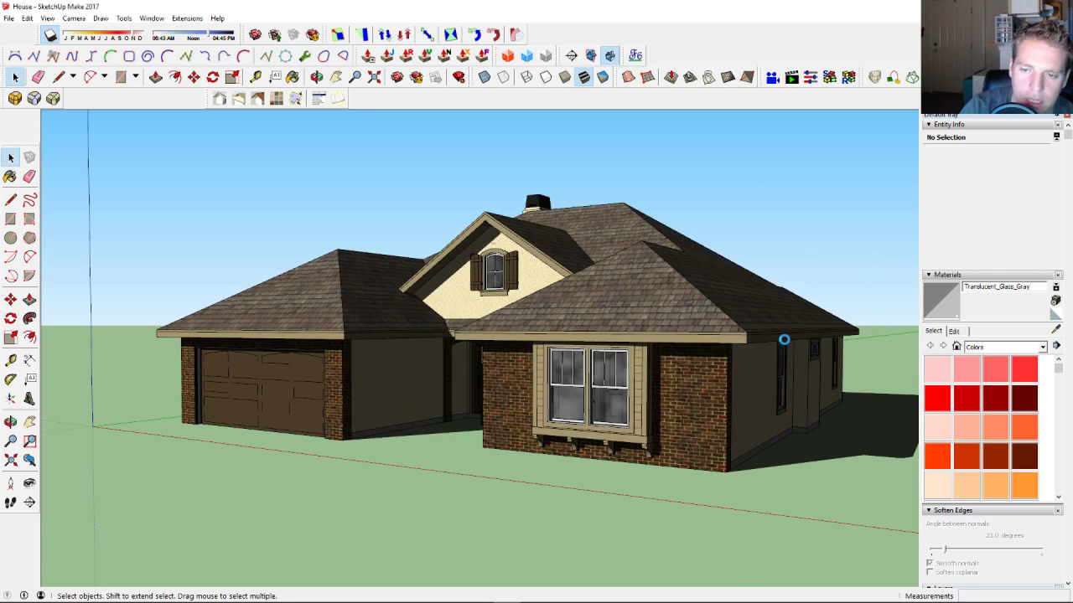
pyautogui.click(835, 593)
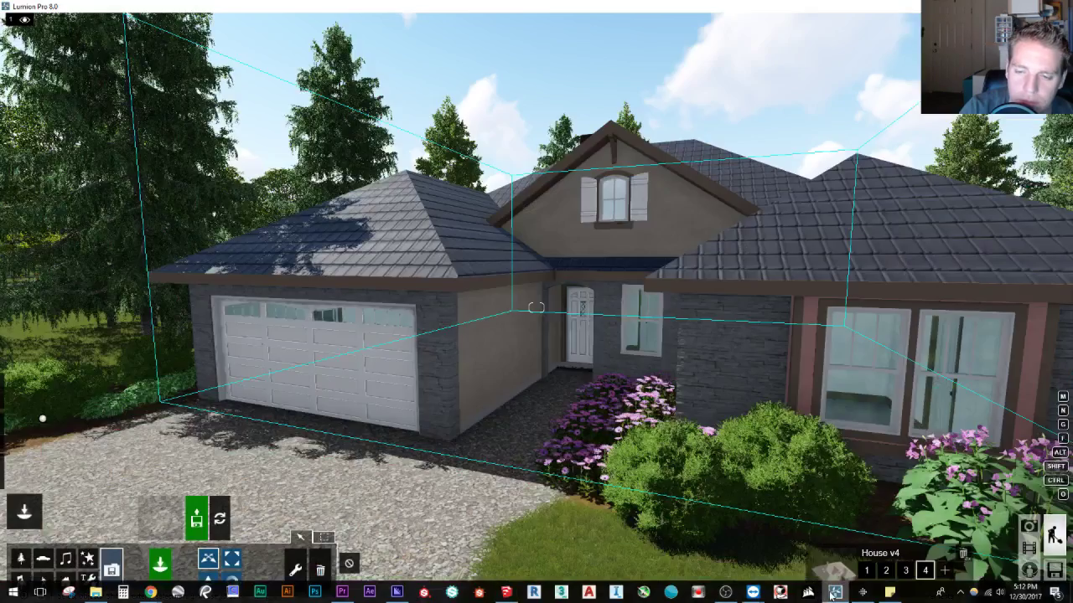
pyautogui.moveTo(516, 292); pyautogui.dragTo(425, 313, button='right')
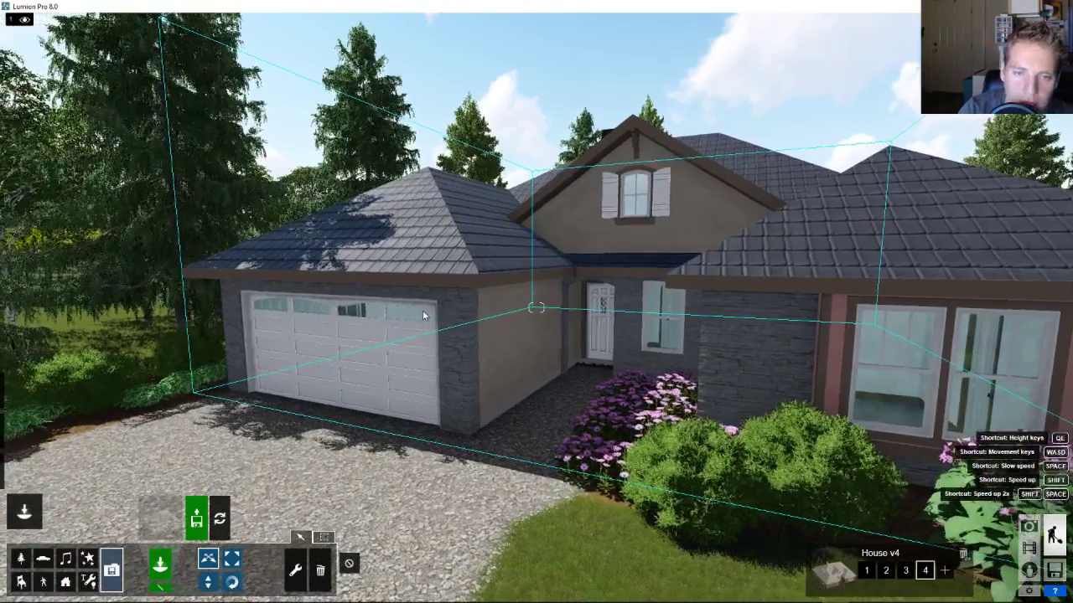
pyautogui.click(941, 571)
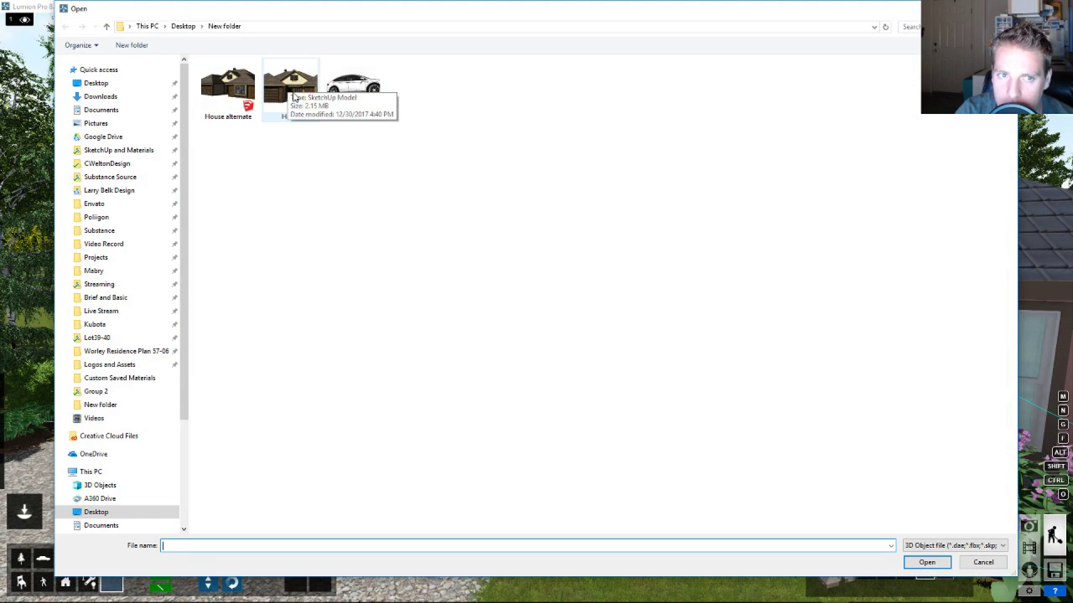
pyautogui.doubleClick(290, 88)
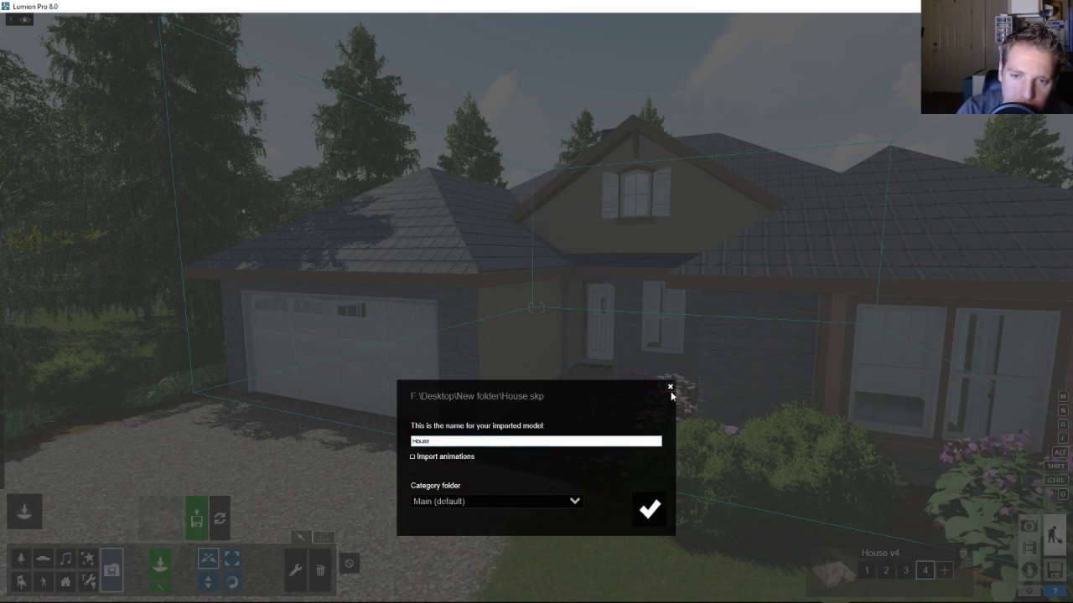
pyautogui.click(670, 388)
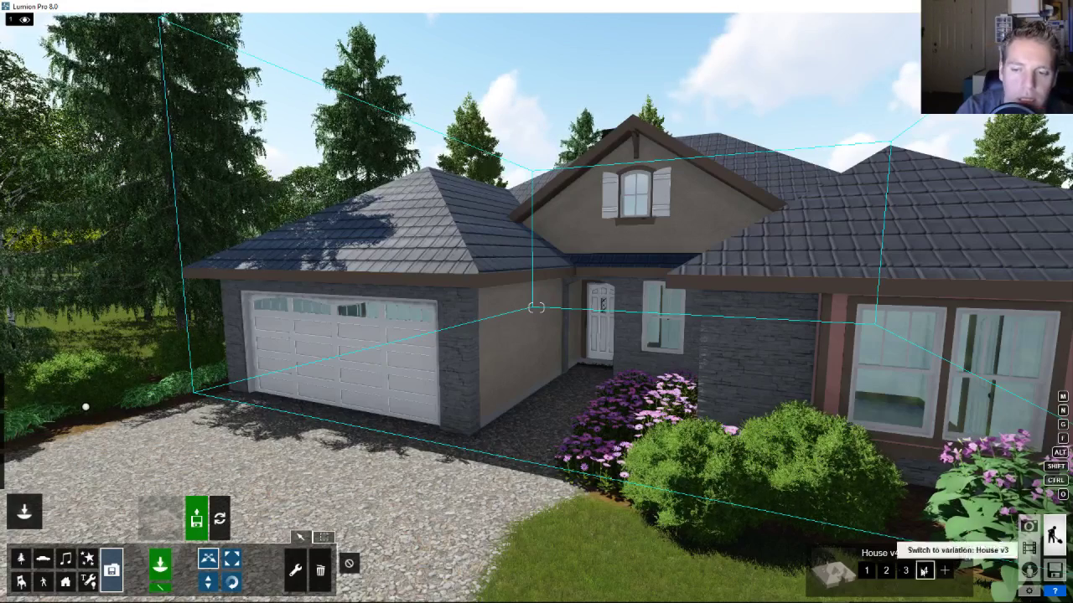
# Add the House alternate SketchUp file as a new variation of the house, keeping House alternate as its name
pyautogui.click(944, 570)
pyautogui.doubleClick(236, 98)
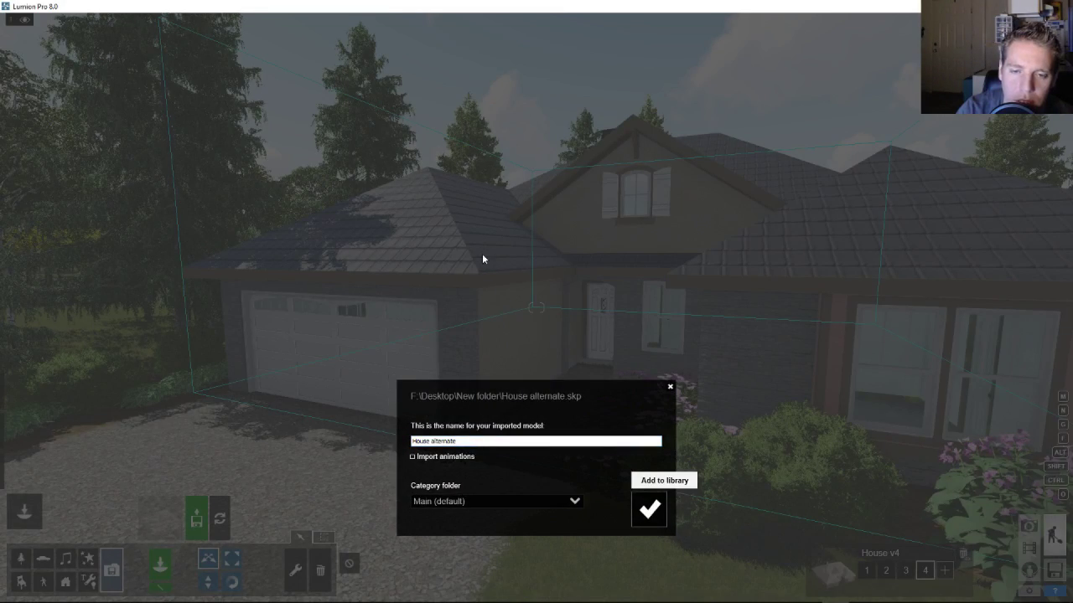
pyautogui.press('Return')
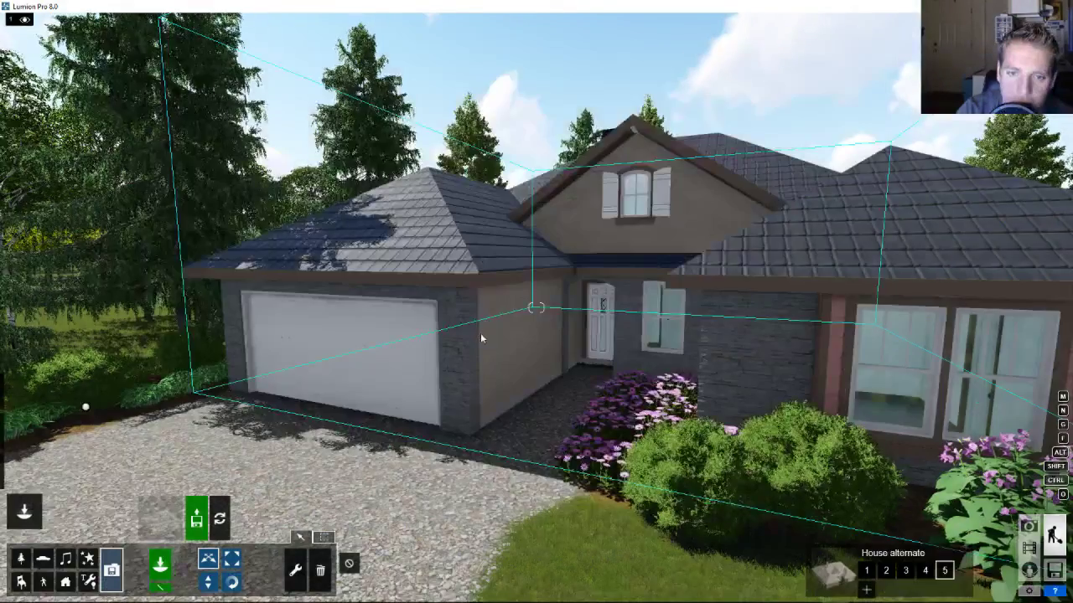
# Apply a dark brown outdoor wood material to the Dark Brown surfaces: the garage door, front door and gable shutters
pyautogui.press('s')
pyautogui.press('w')
pyautogui.press('s')
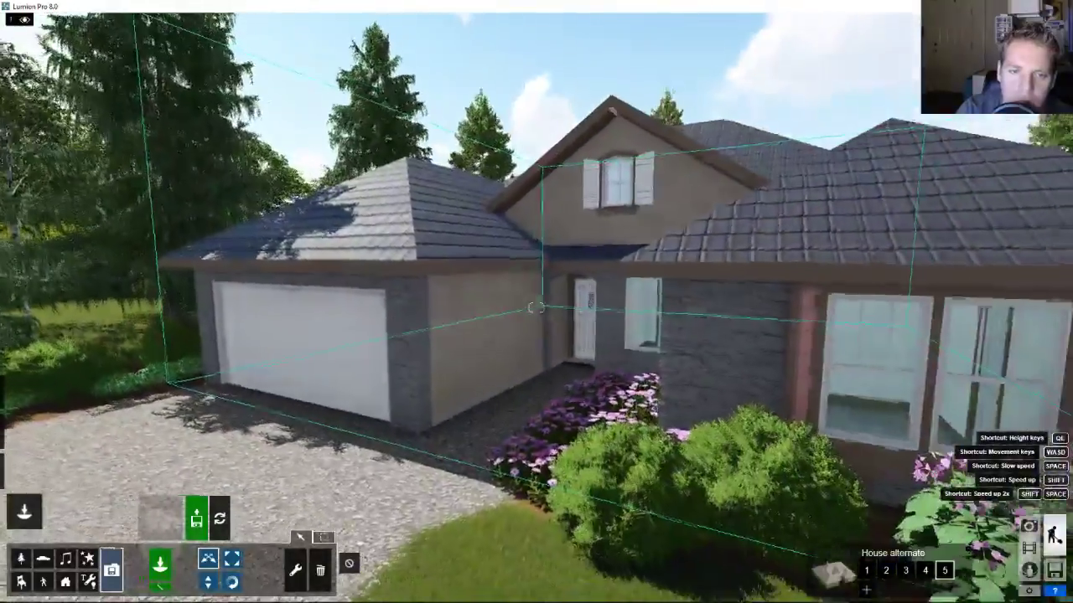
pyautogui.click(24, 472)
pyautogui.press('s')
pyautogui.moveTo(590, 402); pyautogui.dragTo(562, 359, button='right')
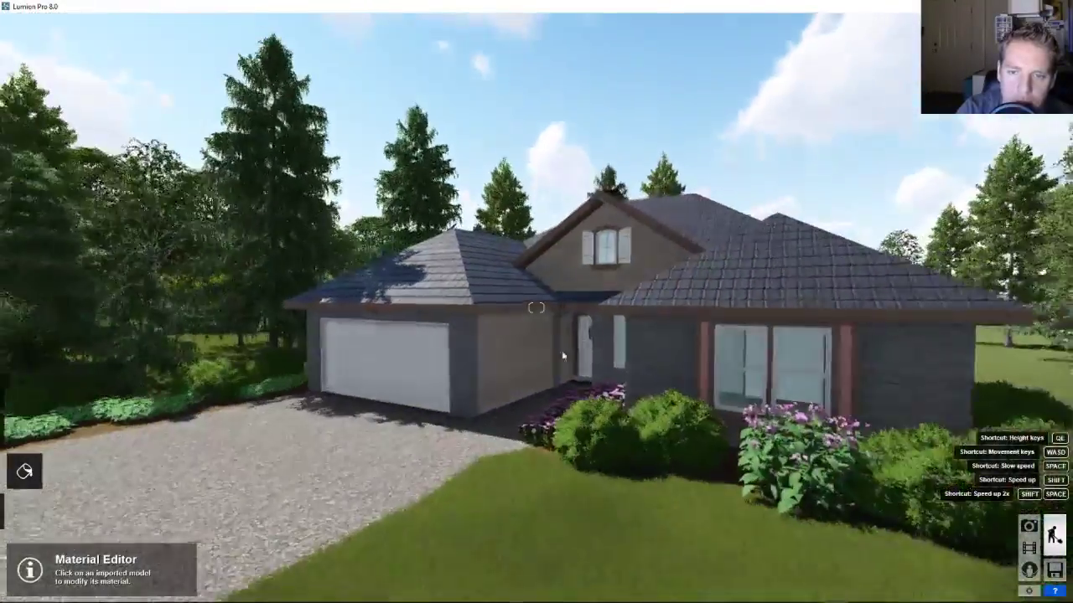
pyautogui.press('w')
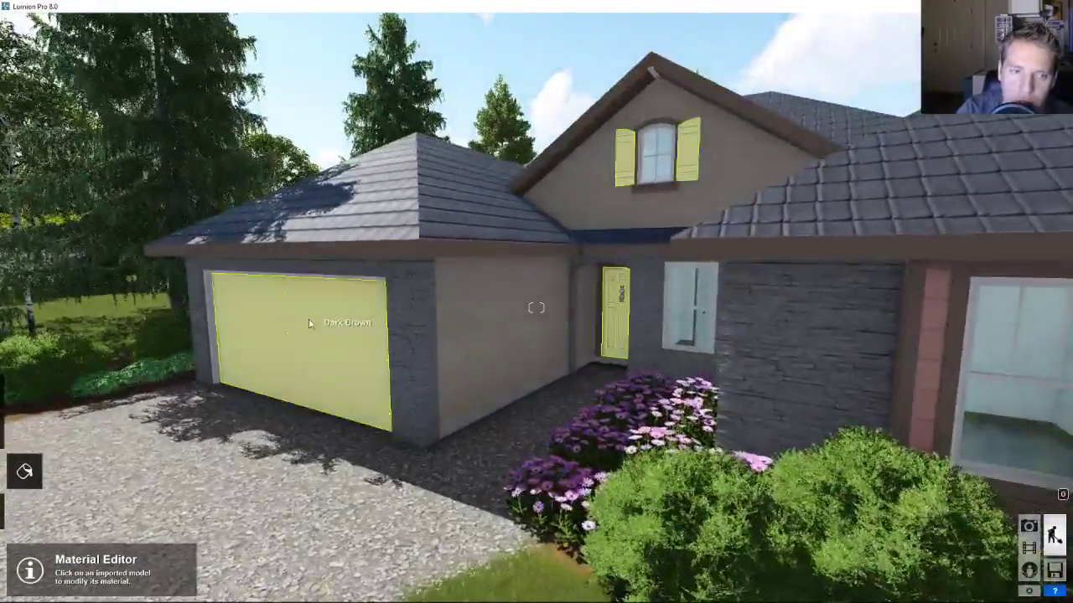
pyautogui.click(355, 352)
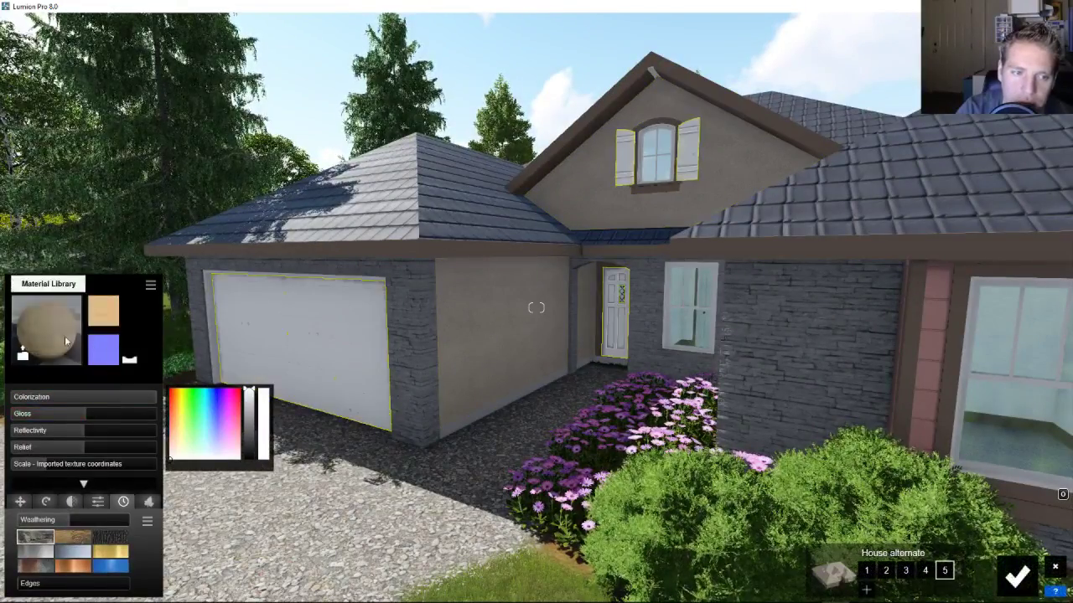
pyautogui.click(48, 339)
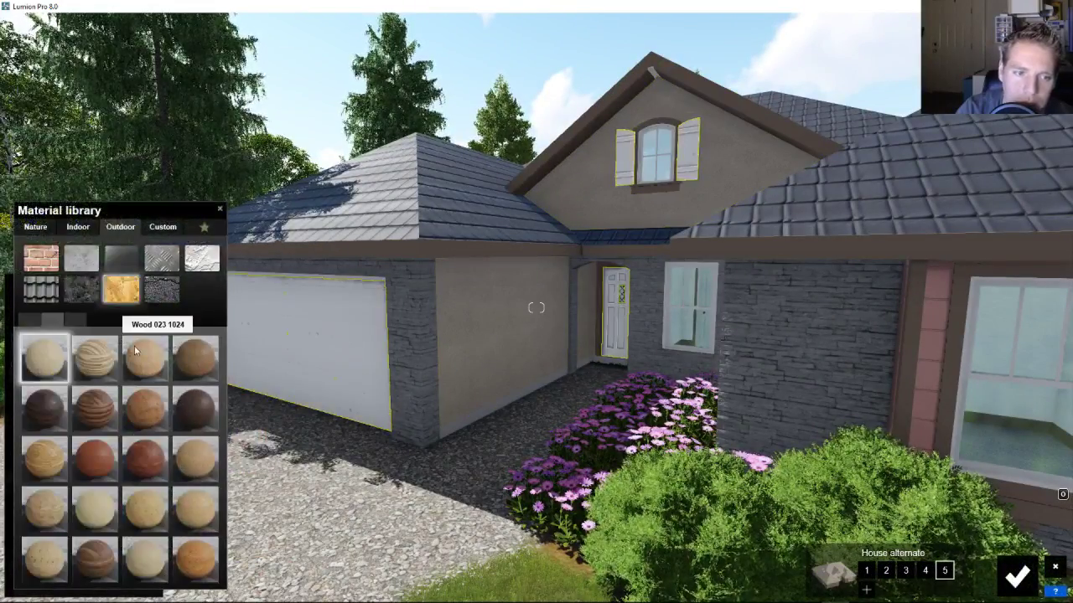
pyautogui.click(98, 567)
pyautogui.click(96, 567)
# Set the wood material's orientation to a 90° pitch so its grain runs vertically, adjust its scale, and set reflectivity to 0.5
pyautogui.press('w')
pyautogui.moveTo(323, 383); pyautogui.dragTo(300, 385, button='right')
pyautogui.click(46, 501)
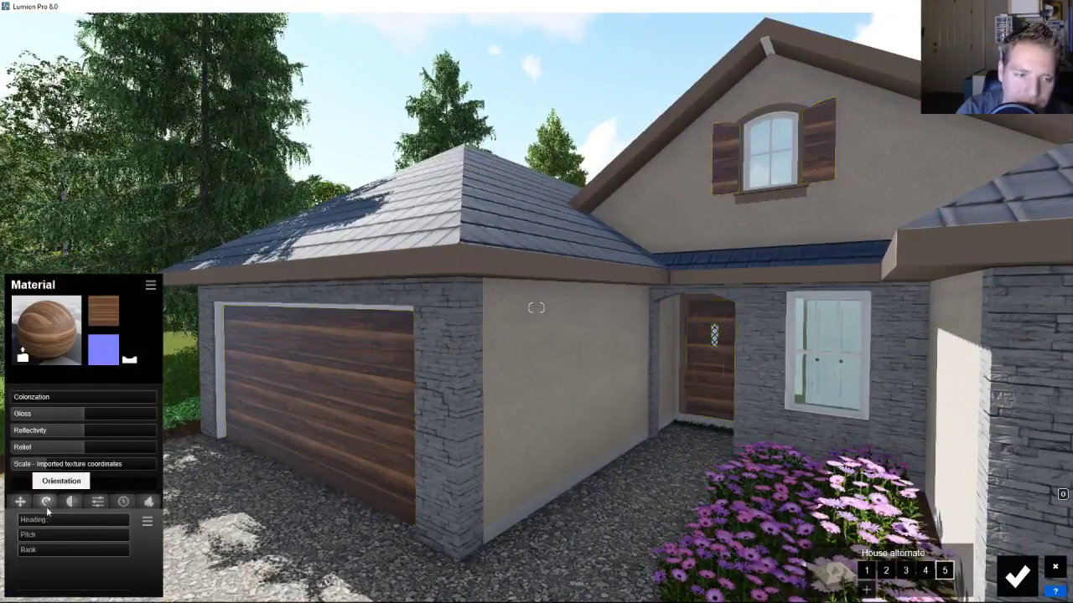
pyautogui.doubleClick(49, 535)
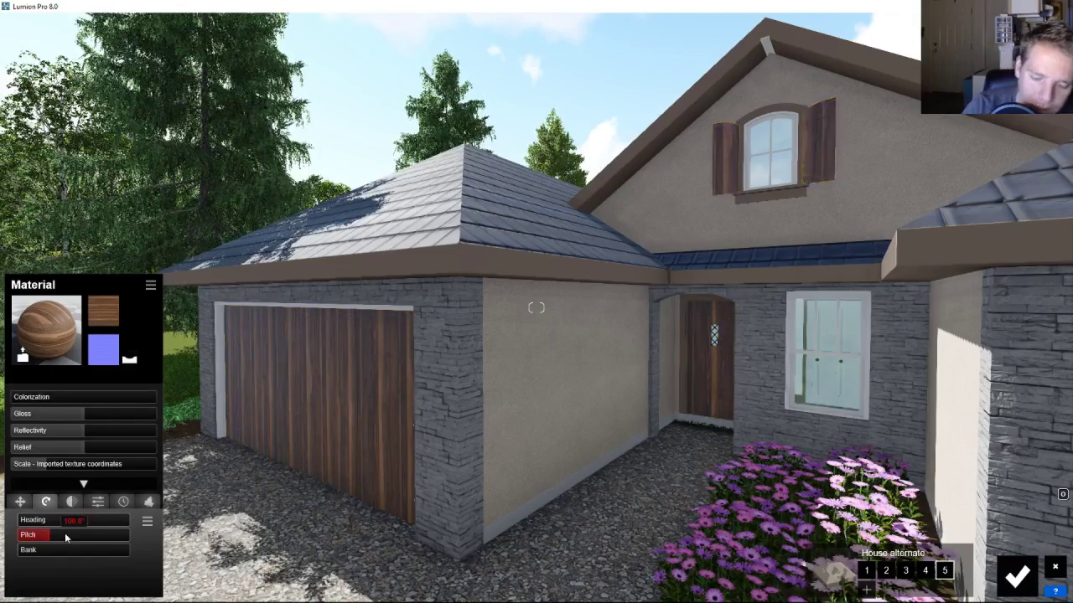
pyautogui.write('90')
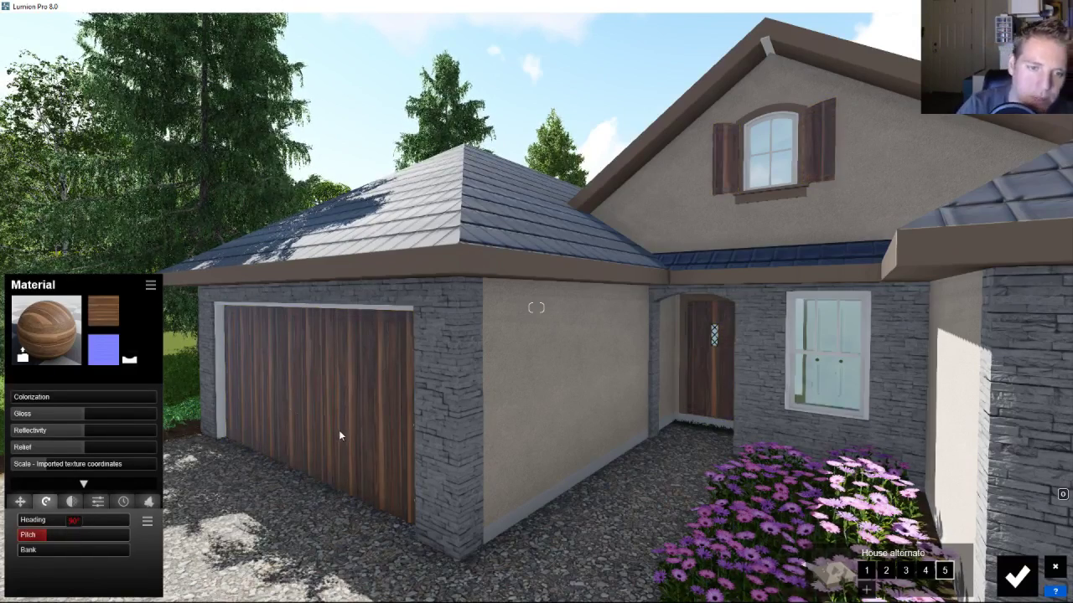
pyautogui.moveTo(47, 464); pyautogui.dragTo(44, 453)
pyautogui.click(39, 435)
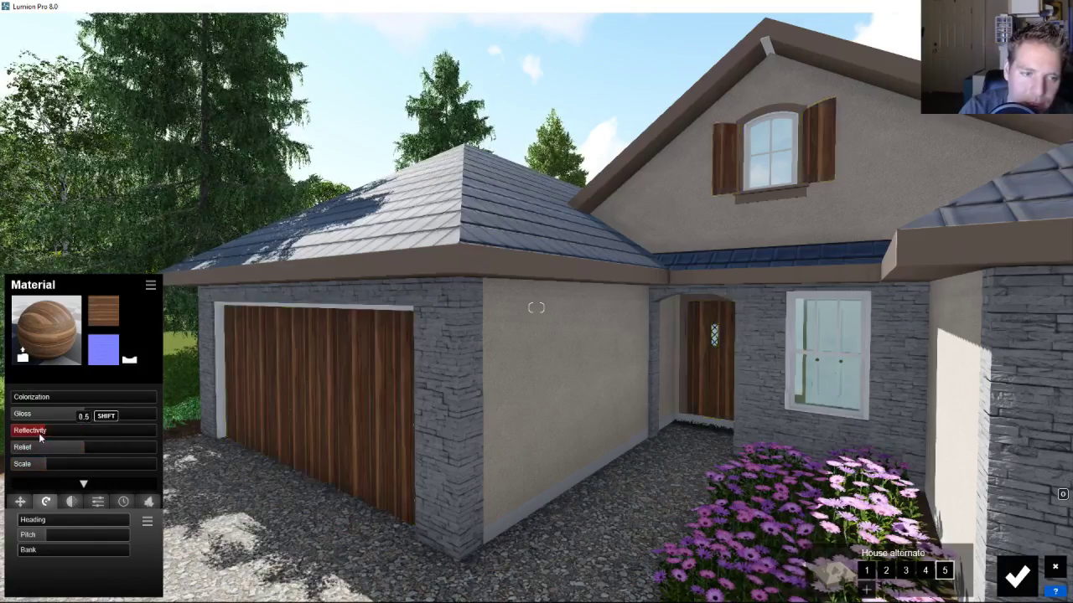
# Replace the Brick_Antique material on the front walls and garage columns with a tan large-block stone material
pyautogui.press('s')
pyautogui.click(467, 302)
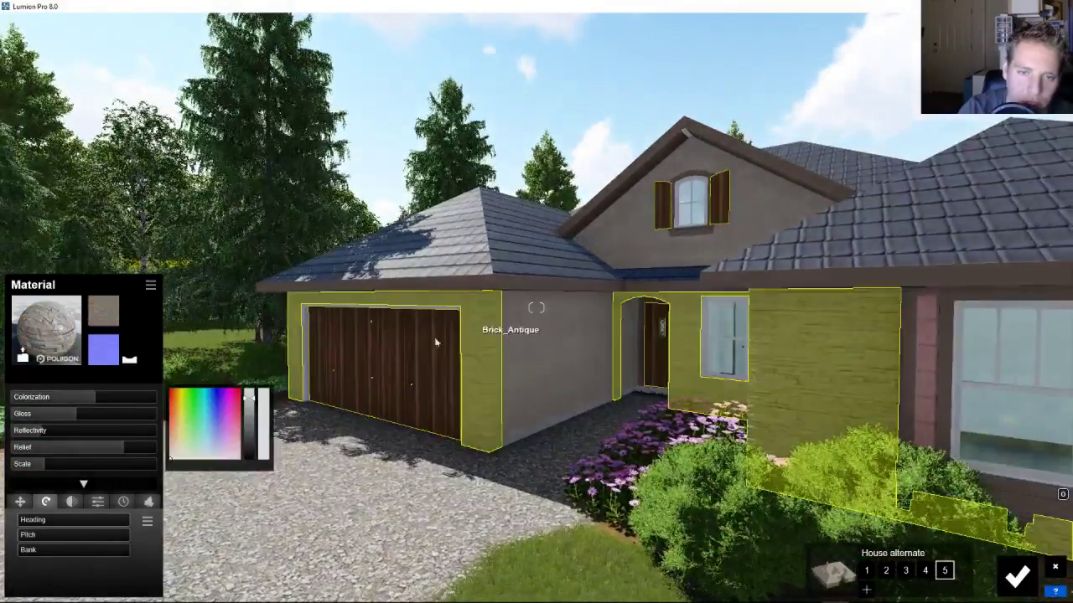
pyautogui.click(46, 331)
pyautogui.click(146, 410)
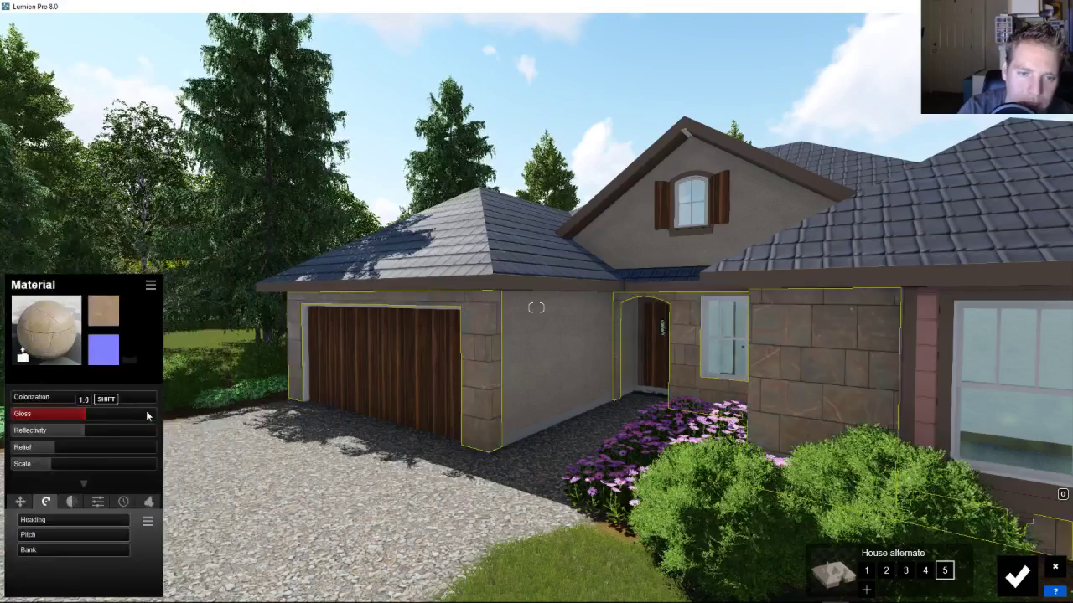
# Apply a dark, rough indoor plaster material to the gable wall and the wall beside the entry
pyautogui.click(516, 364)
pyautogui.click(46, 331)
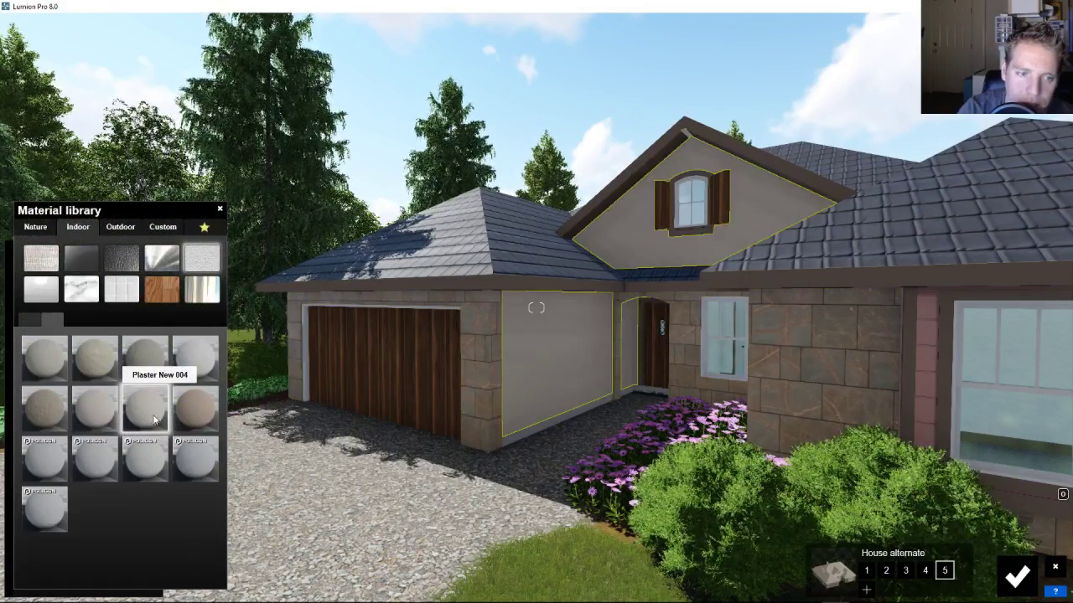
pyautogui.press('w')
pyautogui.moveTo(53, 422); pyautogui.dragTo(94, 415, button='right')
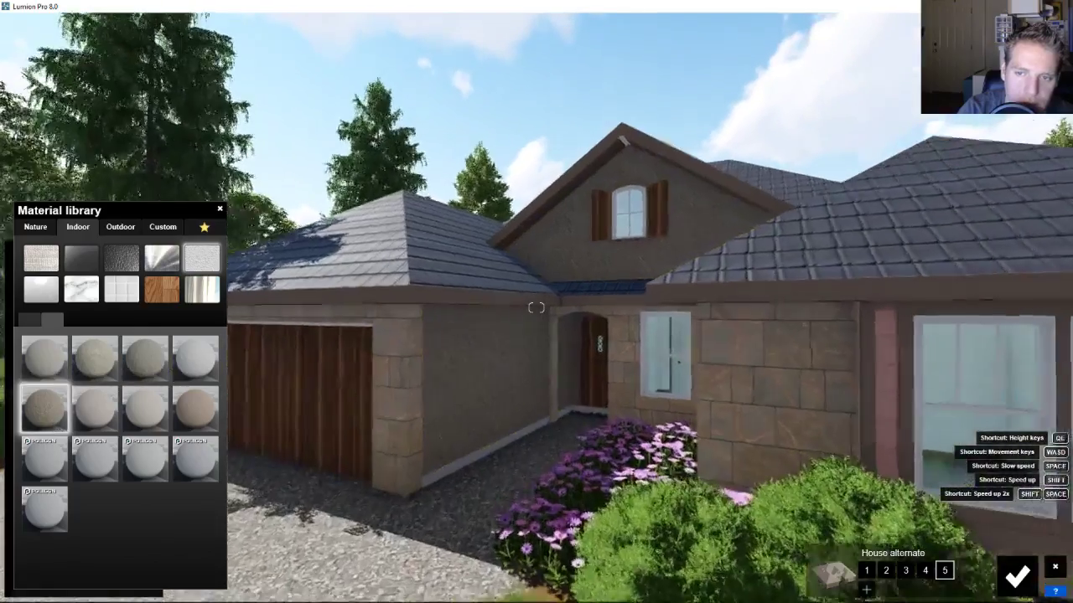
# Change the pink colorization of the siding around the front double window to light grey
pyautogui.press('s')
pyautogui.click(788, 362)
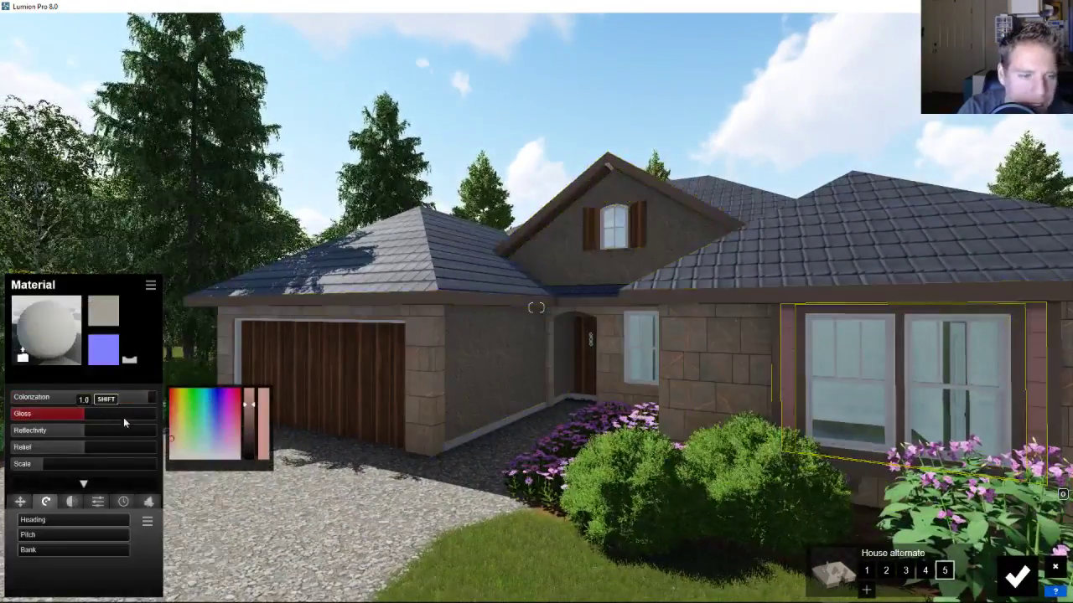
pyautogui.moveTo(208, 445); pyautogui.dragTo(212, 461)
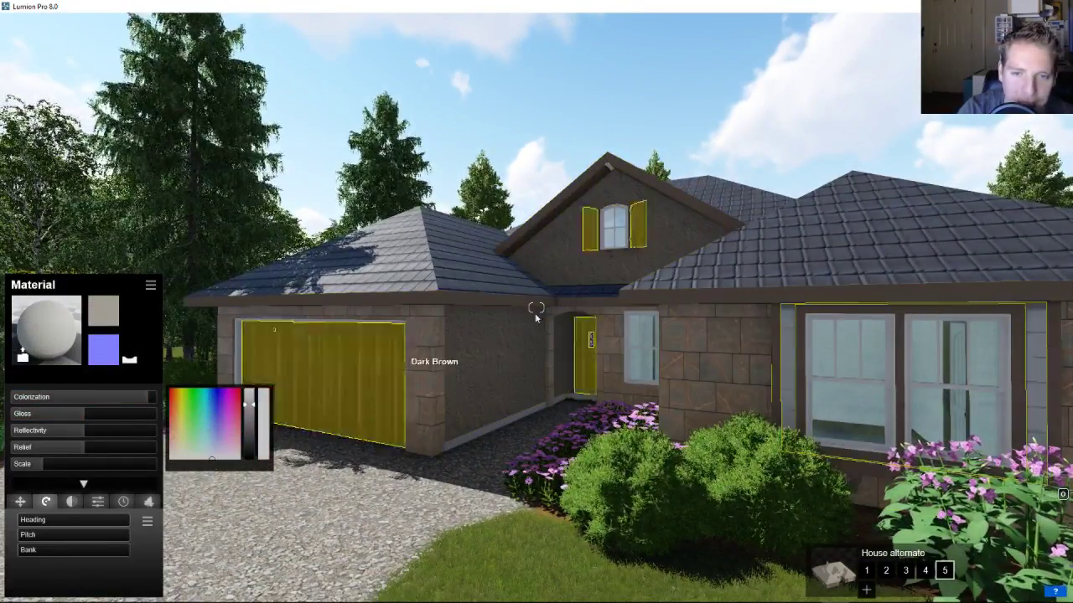
# Reduce the colorization strength of the roof tiles and recolor them bright red
pyautogui.click(390, 227)
pyautogui.moveTo(149, 399); pyautogui.dragTo(98, 402)
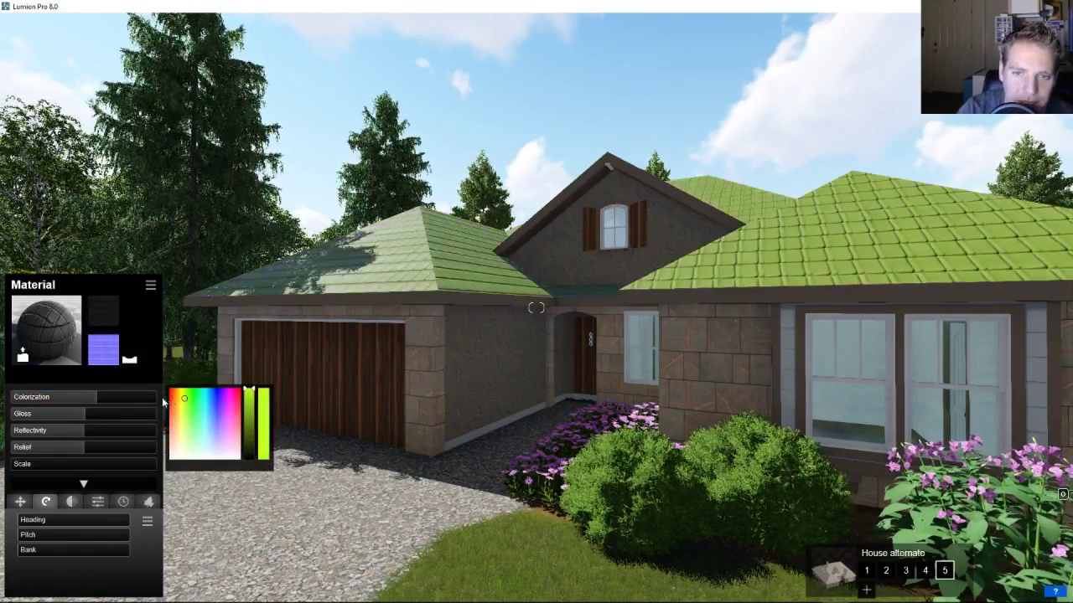
pyautogui.press('s')
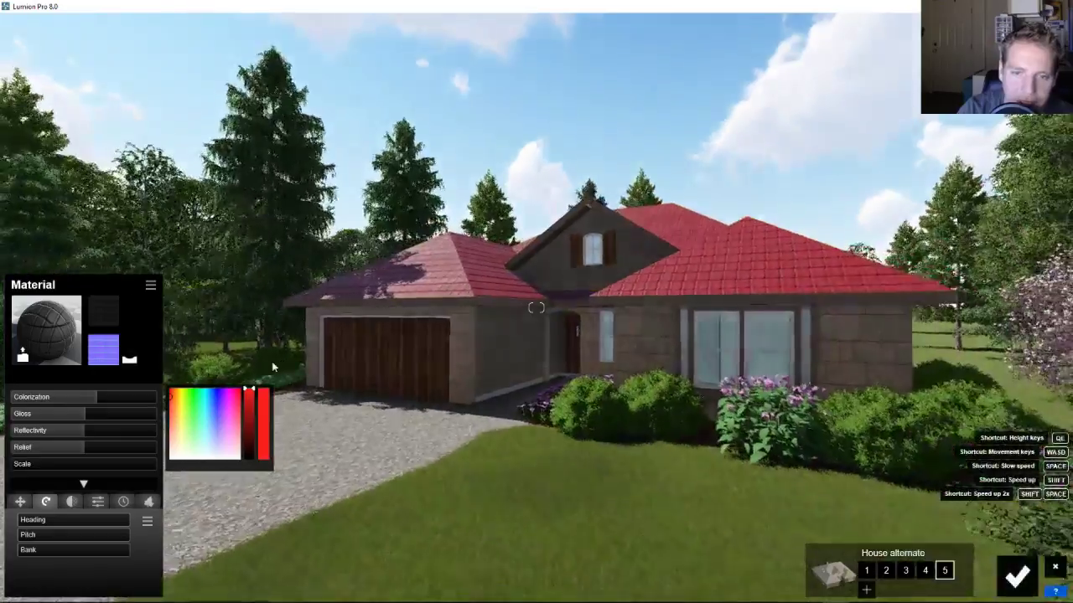
# Examine the recolored house from near and far, including the area beneath the gable peak
pyautogui.press('w')
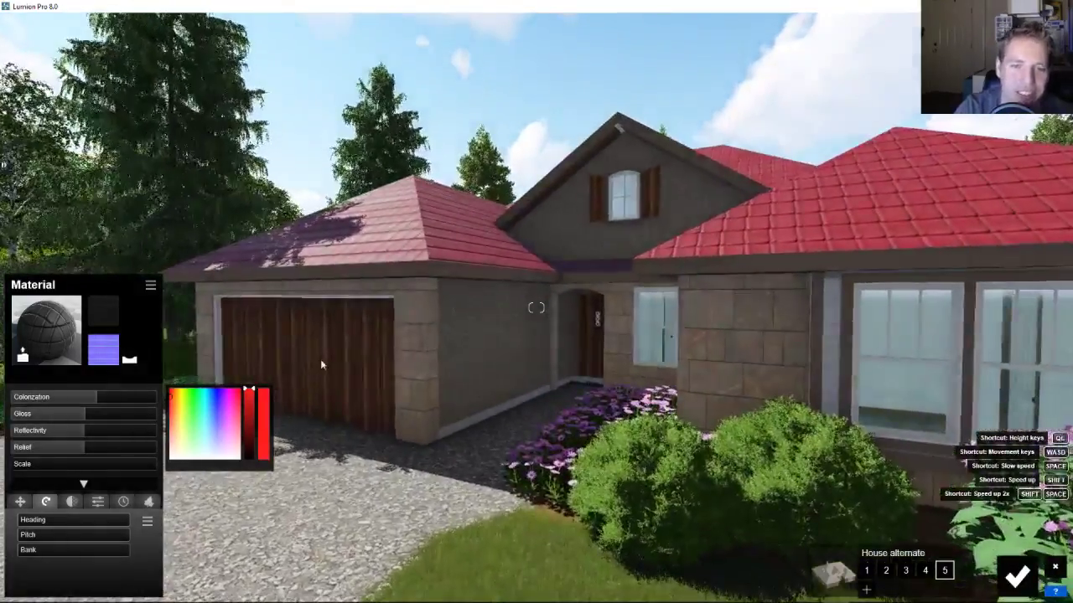
pyautogui.press('s')
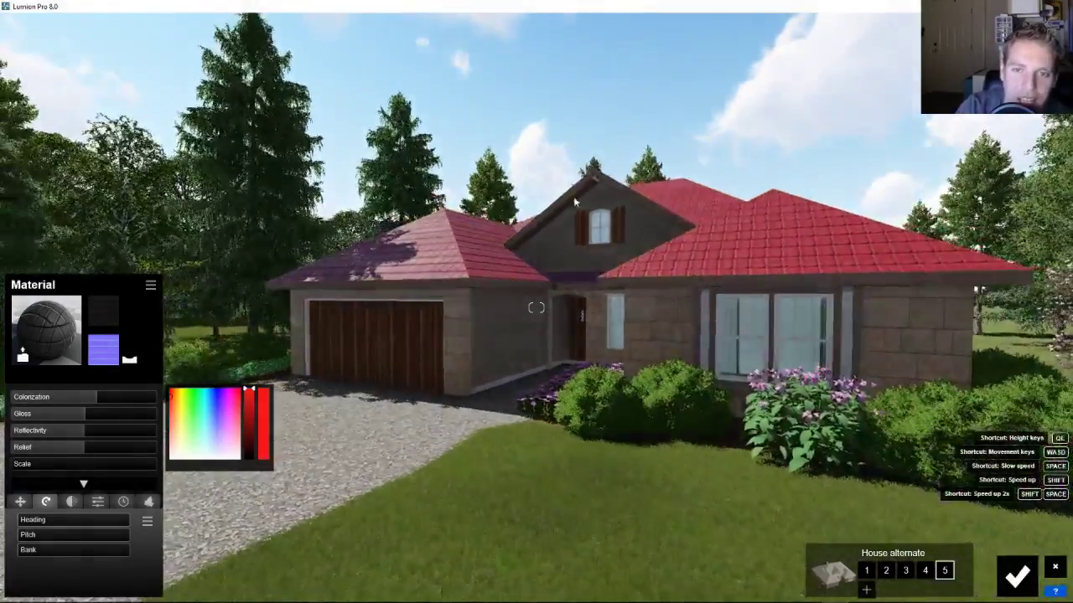
pyautogui.press('w')
pyautogui.moveTo(537, 308); pyautogui.dragTo(578, 226, button='right')
pyautogui.press('s')
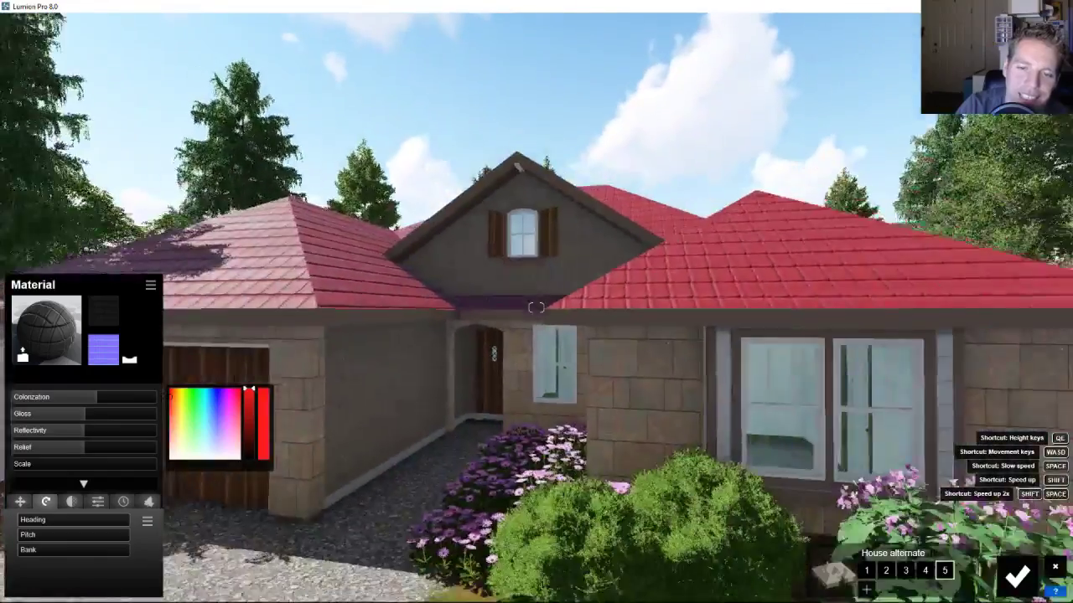
pyautogui.press('w')
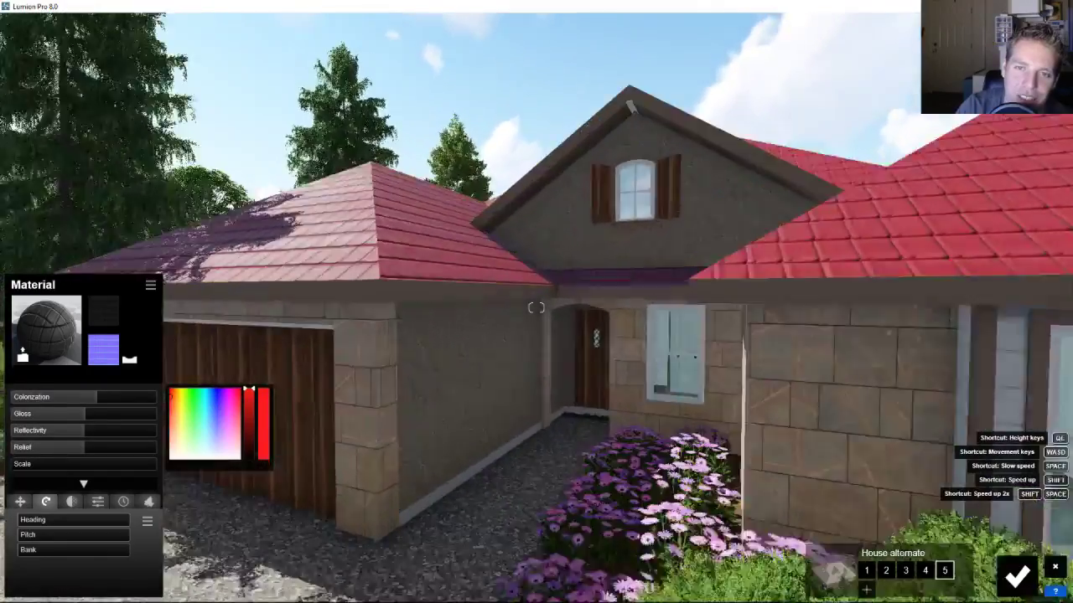
pyautogui.press('w')
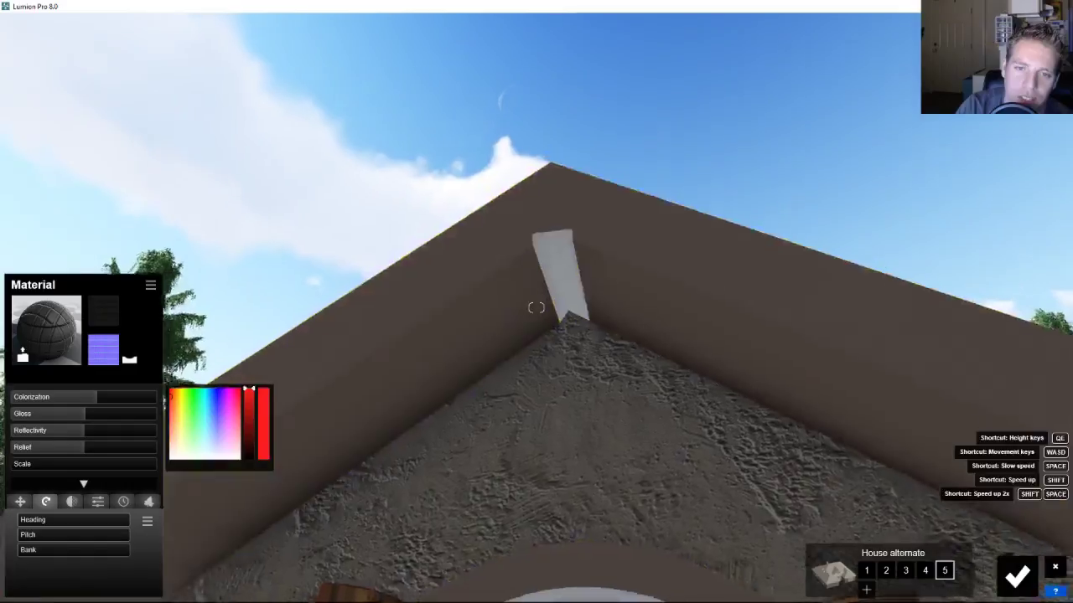
pyautogui.press('s')
pyautogui.moveTo(536, 308); pyautogui.dragTo(528, 377, button='right')
pyautogui.press('s')
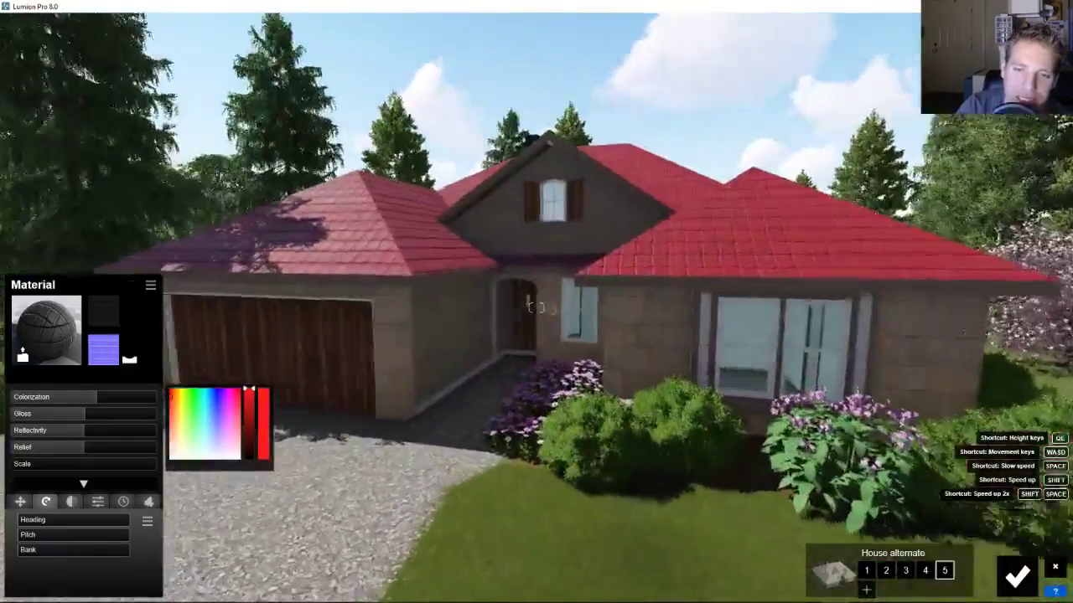
# Switch the house to variation 4, House v4, to compare it with the alternate version from the garage side
pyautogui.moveTo(536, 308); pyautogui.dragTo(378, 331, button='right')
pyautogui.press('w')
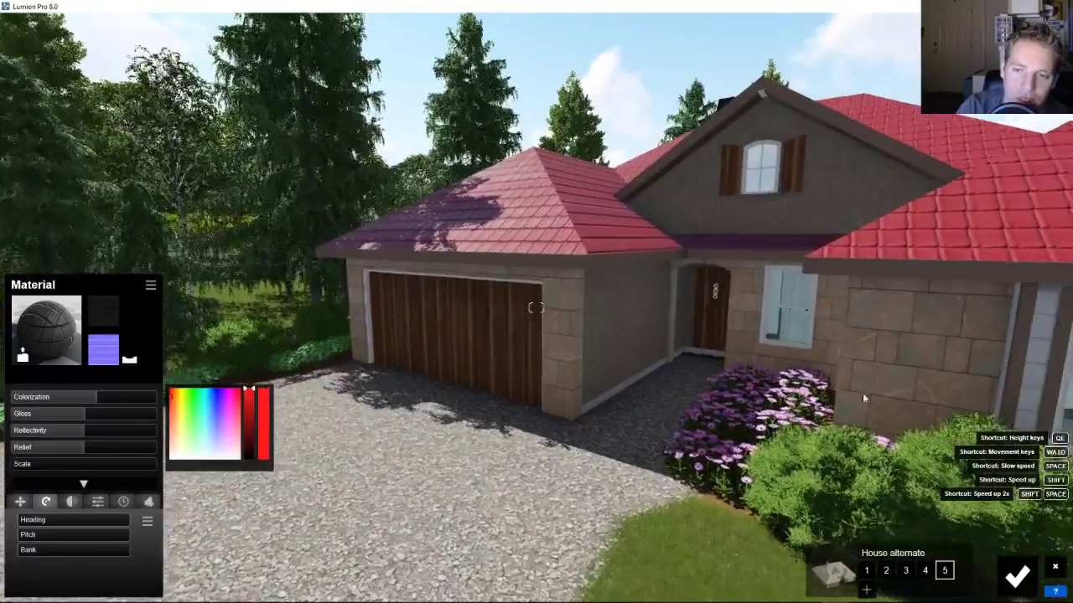
pyautogui.moveTo(925, 579); pyautogui.dragTo(993, 579, button='right')
pyautogui.click(928, 579)
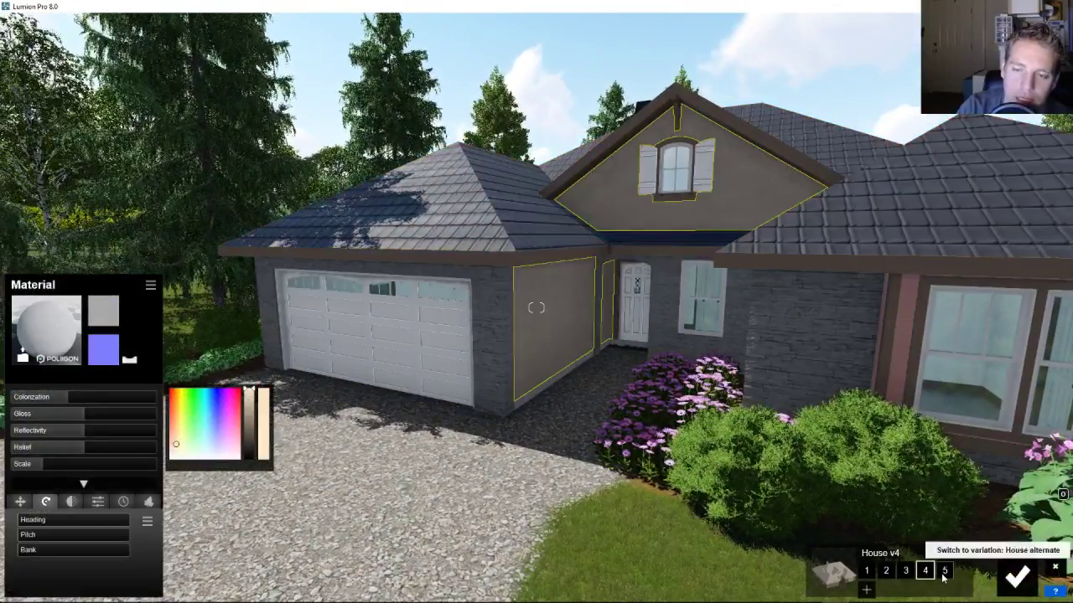
# Compare the House alternate variation with House v4, return to variation 4 and save the material changes
pyautogui.click(944, 577)
pyautogui.click(927, 574)
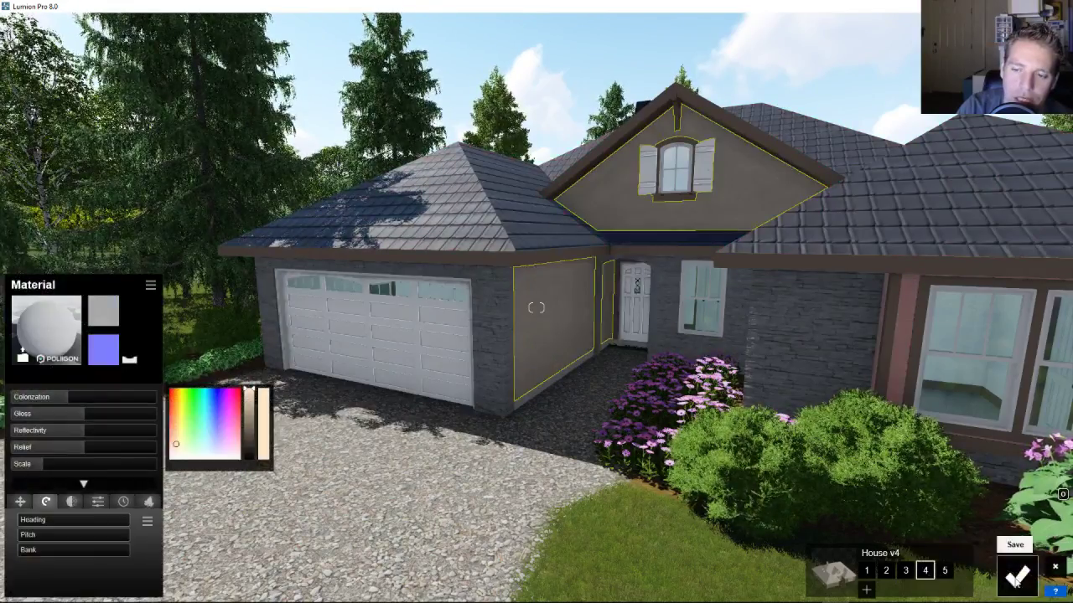
pyautogui.click(1016, 581)
# Examine the garage side wall, front entry and gable of House v4 from near and far
pyautogui.moveTo(589, 379); pyautogui.dragTo(649, 407, button='right')
pyautogui.press('w')
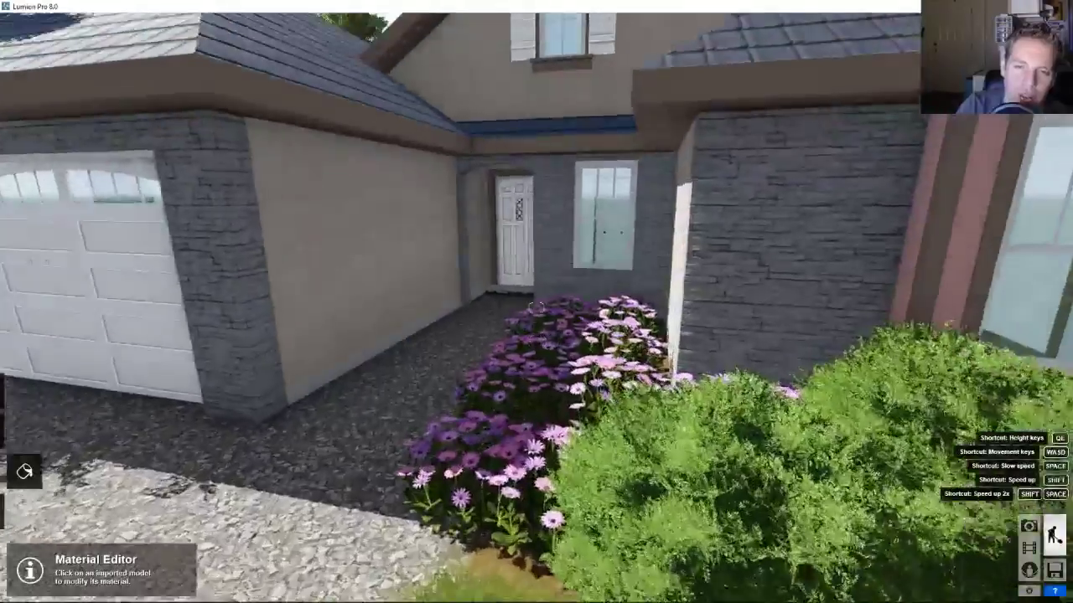
pyautogui.press('s')
pyautogui.moveTo(537, 307); pyautogui.dragTo(523, 224, button='right')
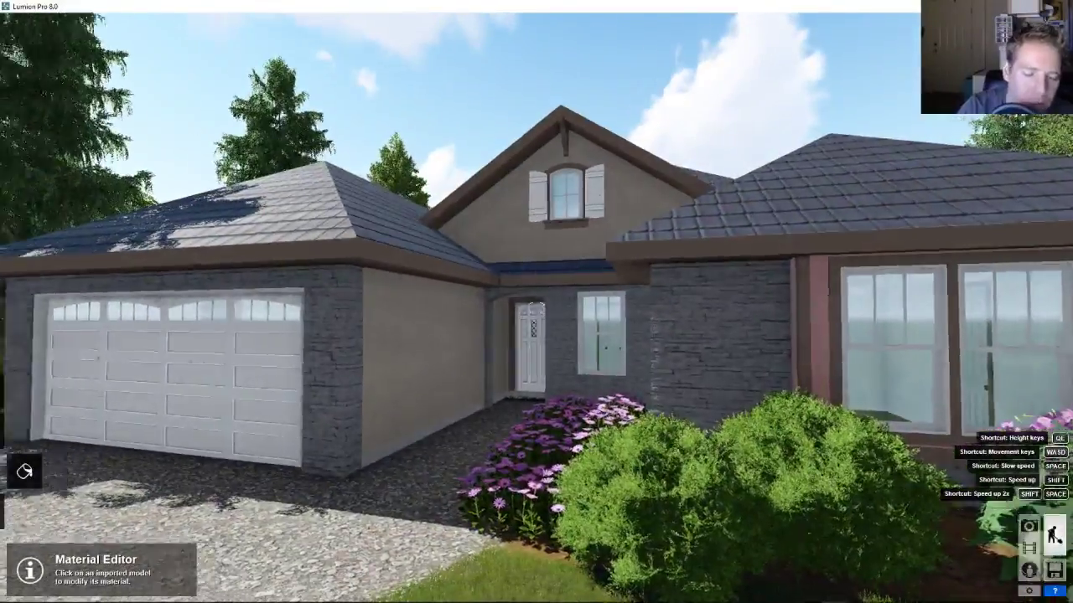
pyautogui.press('w')
pyautogui.moveTo(662, 357); pyautogui.dragTo(611, 383, button='right')
pyautogui.press('s')
pyautogui.press('e')
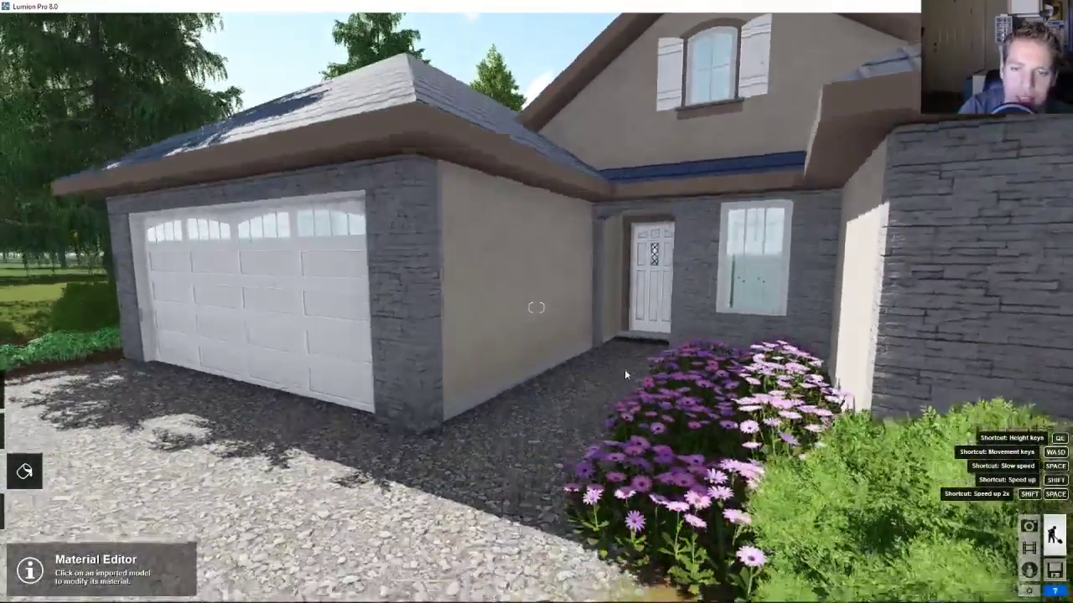
pyautogui.press('s')
# Recall Photo 21 in Photo mode and sweep its Variation Control through the house variations, ending on variation 1
pyautogui.click(1030, 526)
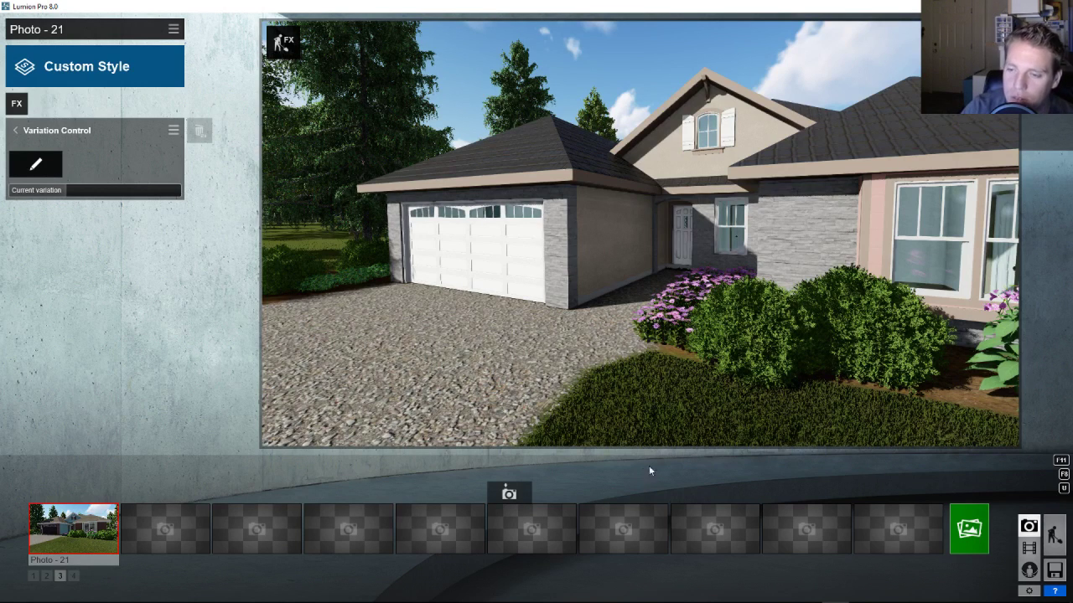
pyautogui.click(74, 528)
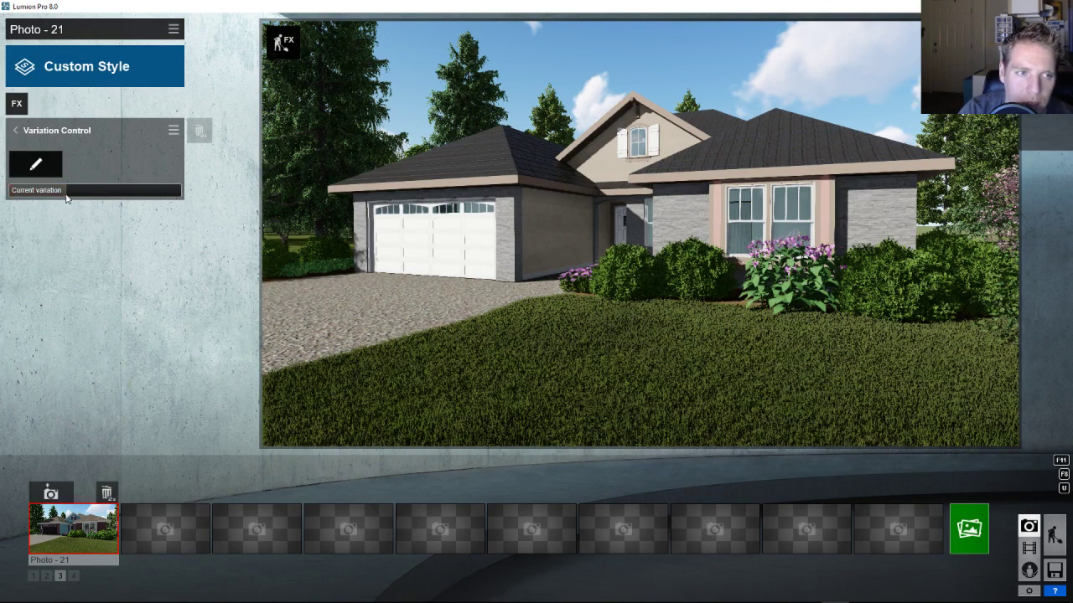
pyautogui.moveTo(62, 191); pyautogui.dragTo(36, 208)
pyautogui.moveTo(52, 207); pyautogui.dragTo(87, 208)
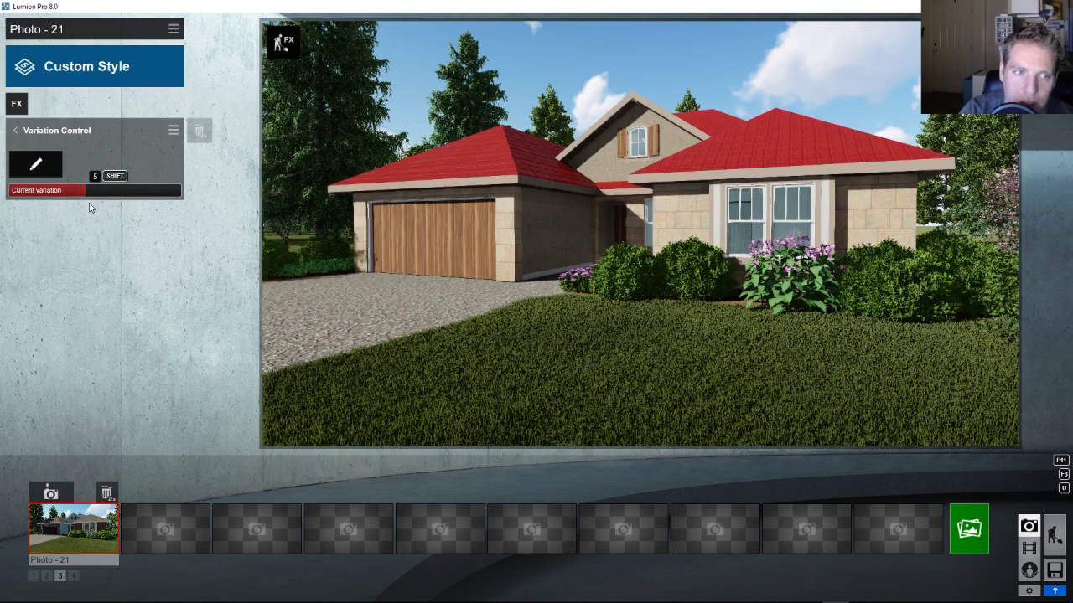
pyautogui.moveTo(69, 203); pyautogui.dragTo(7, 205)
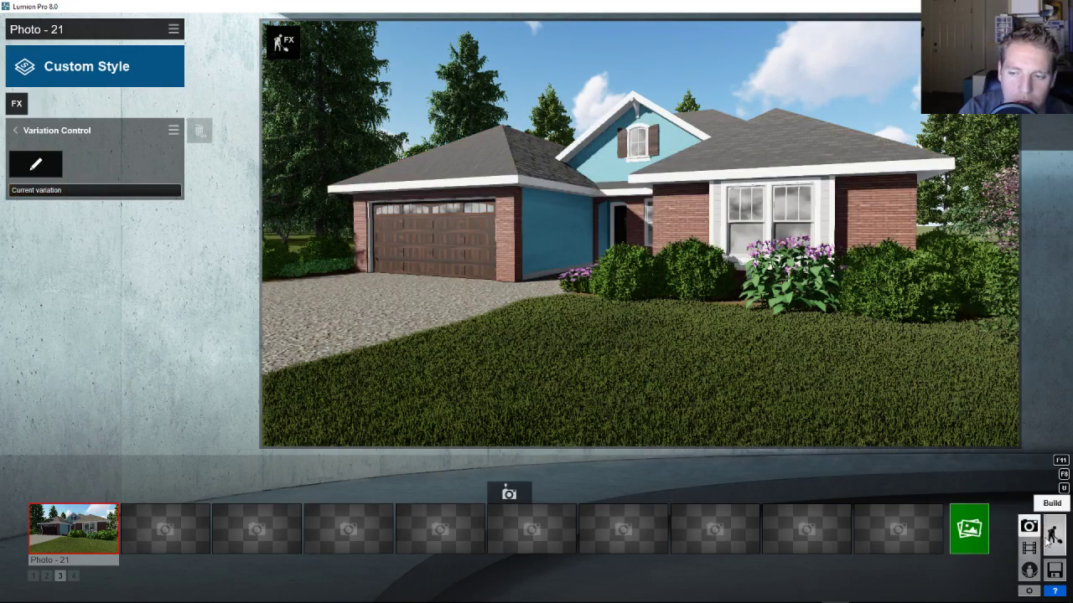
# Return to Build mode, travel to the white pickup truck in the parking lot and switch to object placement
pyautogui.click(1054, 535)
pyautogui.press('w')
pyautogui.moveTo(537, 309); pyautogui.dragTo(560, 323, button='right')
pyautogui.press('w')
pyautogui.press('w')
pyautogui.press('s')
pyautogui.press('d')
pyautogui.press('e')
pyautogui.press('d')
pyautogui.press('w')
pyautogui.click(25, 511)
pyautogui.press('d')
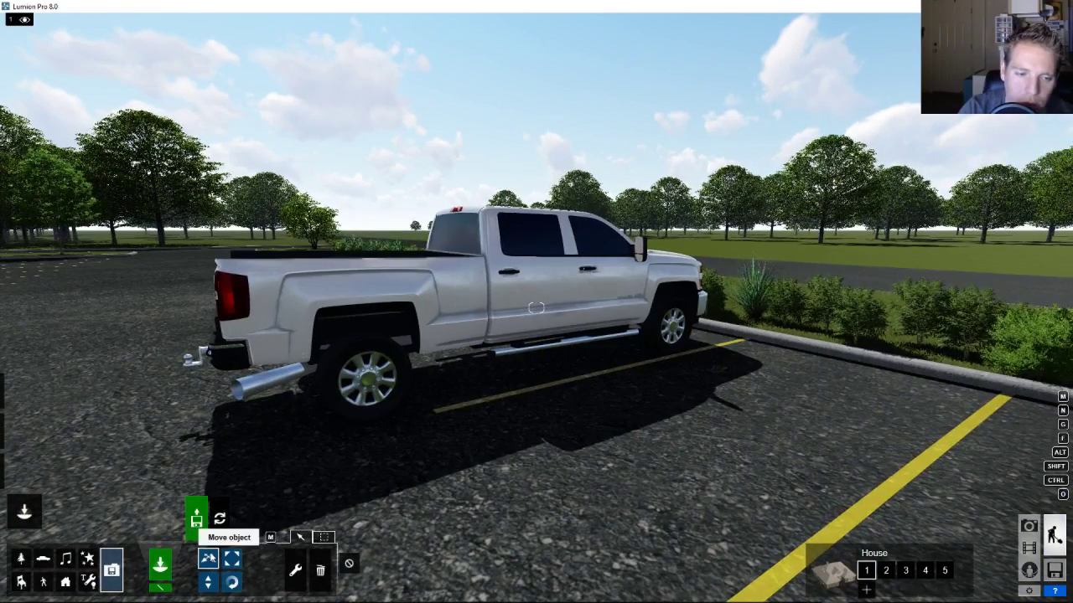
# Select the white pickup truck in the parking lot to bring up its variations
pyautogui.press('s')
pyautogui.press('q')
pyautogui.moveTo(498, 458); pyautogui.dragTo(505, 454, button='right')
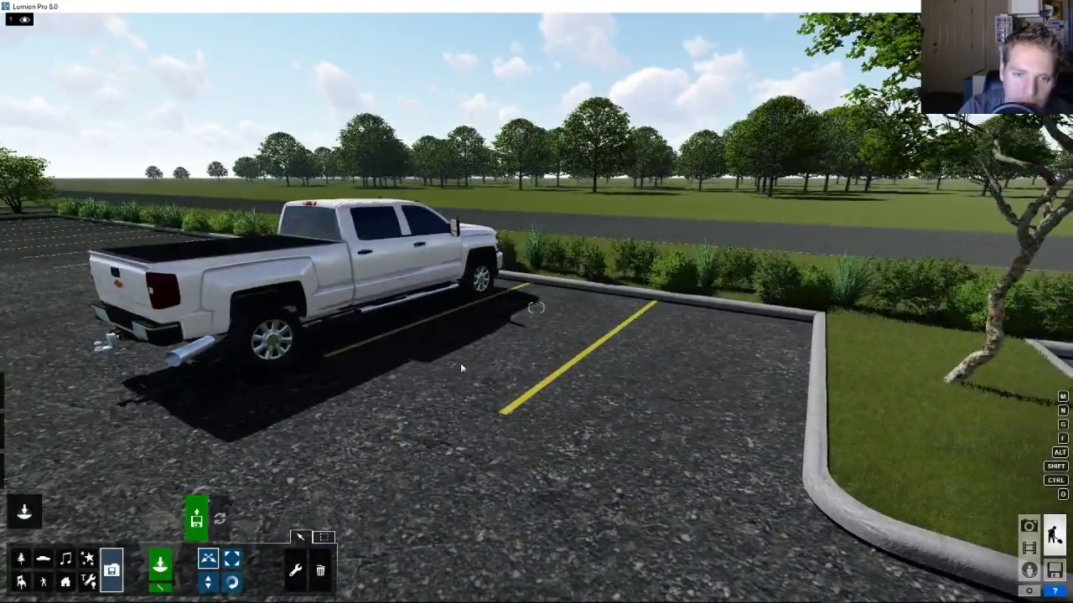
pyautogui.press('s')
pyautogui.press('q')
pyautogui.moveTo(462, 368); pyautogui.dragTo(378, 206, button='right')
pyautogui.press('s')
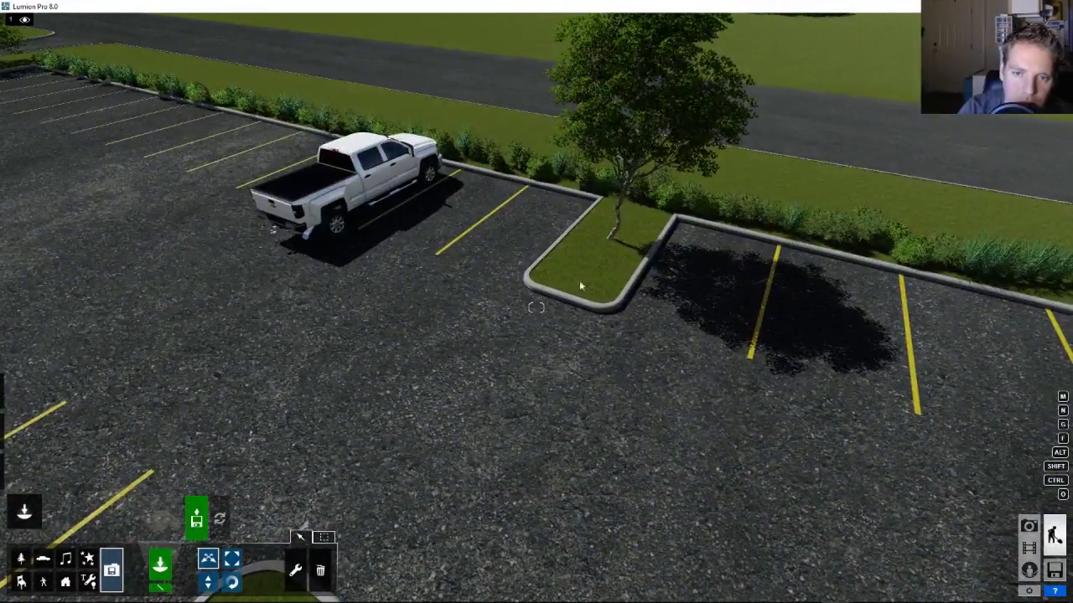
pyautogui.click(369, 217)
pyautogui.press('w')
pyautogui.moveTo(414, 269); pyautogui.dragTo(391, 257, button='right')
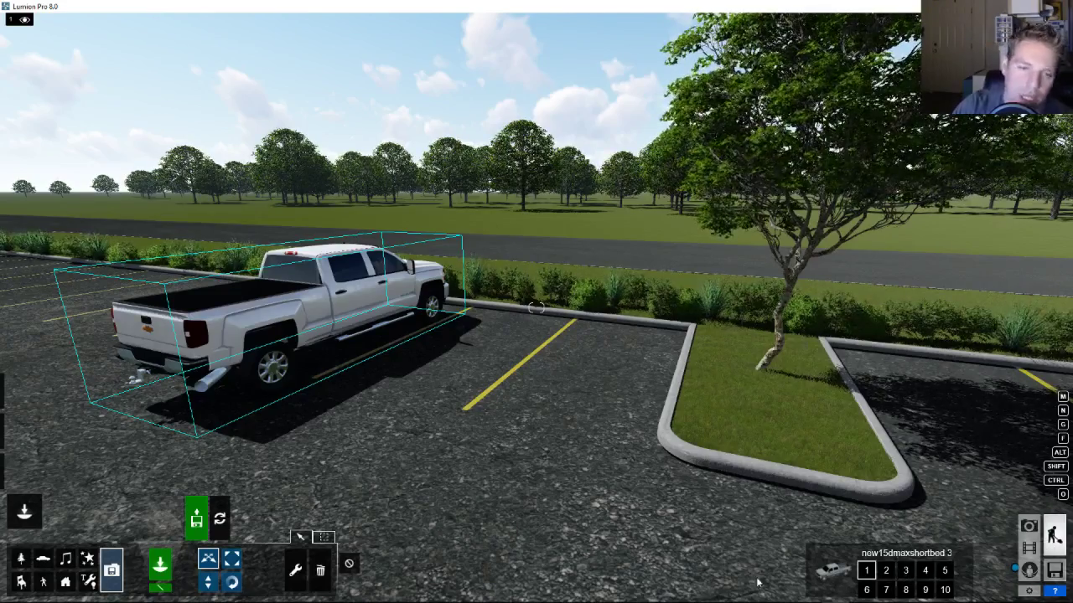
# Switch the pickup truck to variation 3 and on to the red variation 4, new15dmaxshortbed 7
pyautogui.moveTo(618, 483); pyautogui.dragTo(452, 465, button='right')
pyautogui.press('w')
pyautogui.press('s')
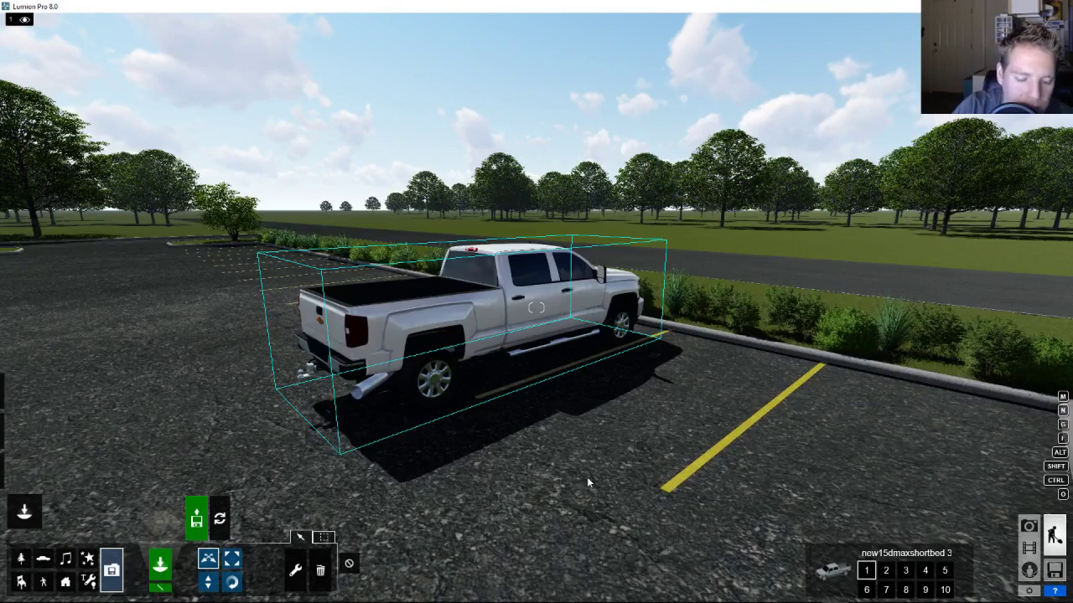
pyautogui.press('e')
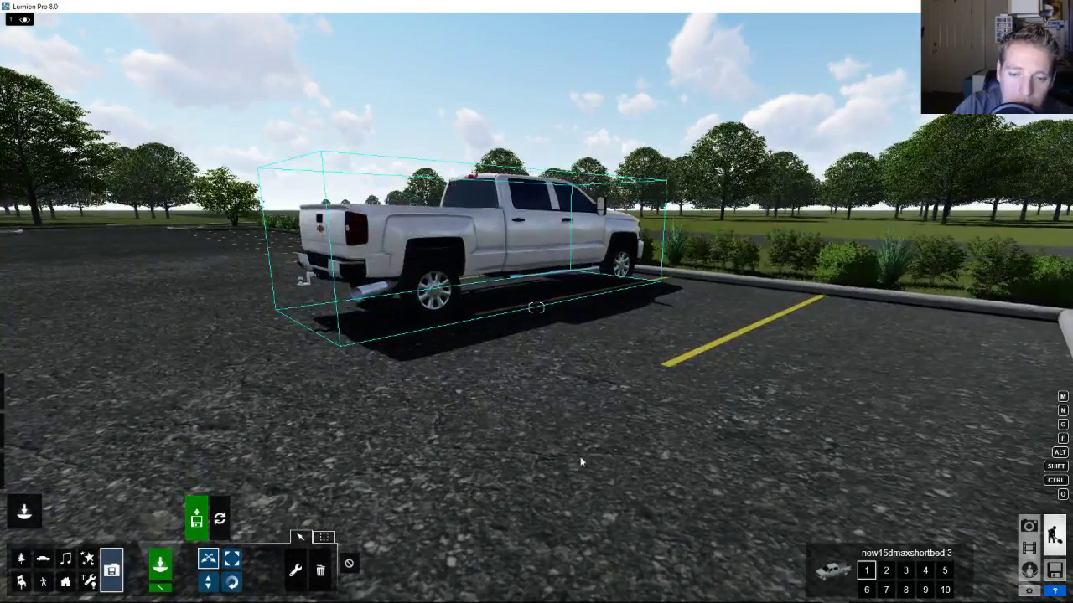
pyautogui.click(906, 571)
pyautogui.click(925, 571)
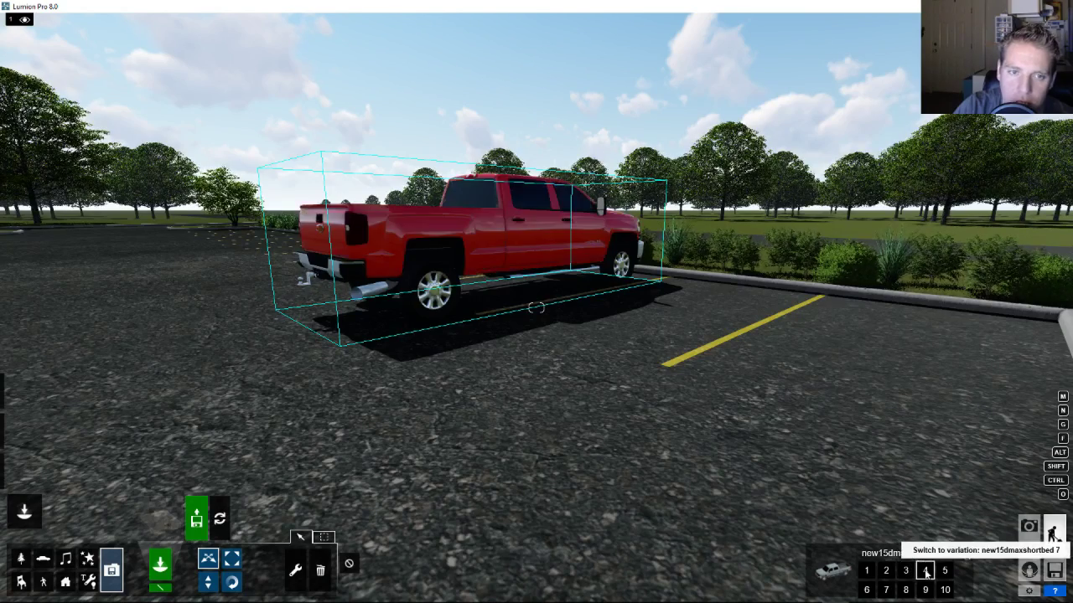
pyautogui.press('a')
pyautogui.press('q')
pyautogui.press('w')
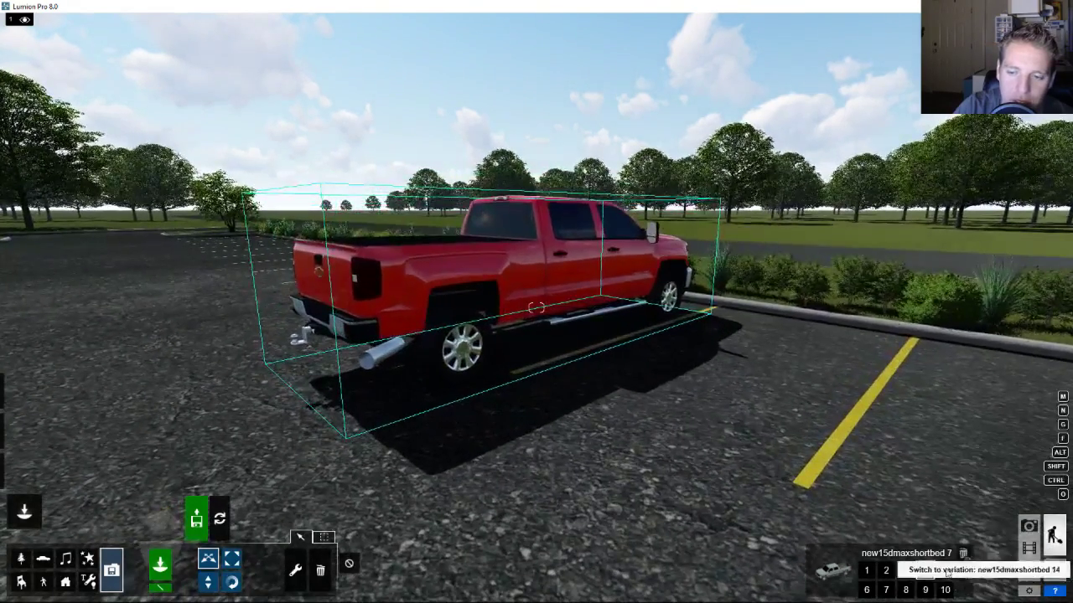
# Cycle the pickup truck through variations 5 to 10 and 1 to 3 to compare the paint finishes
pyautogui.click(945, 571)
pyautogui.click(864, 591)
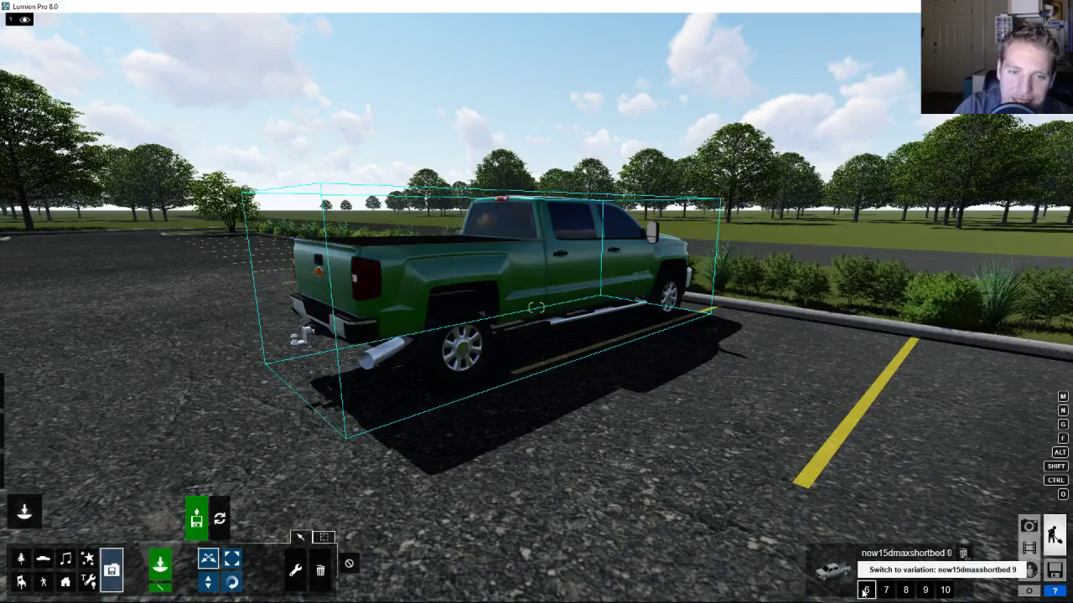
pyautogui.click(886, 590)
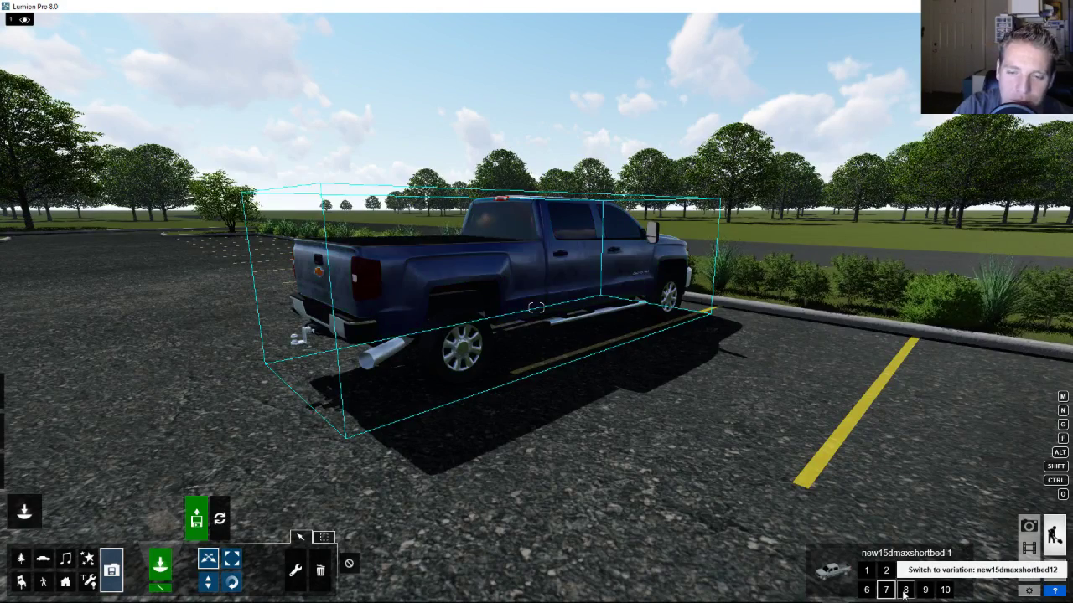
pyautogui.click(905, 591)
pyautogui.click(925, 591)
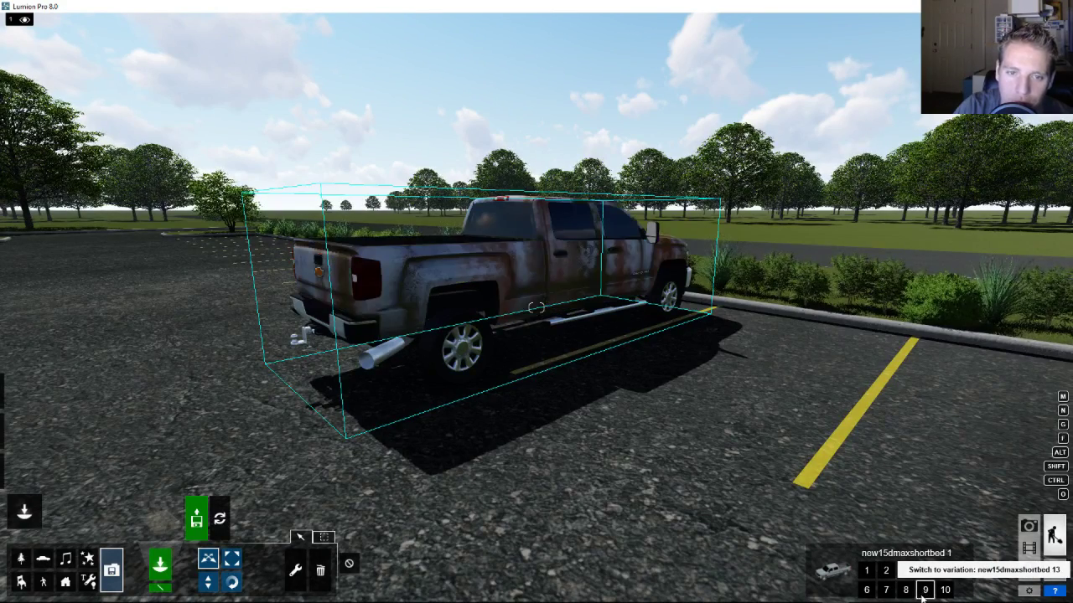
pyautogui.click(945, 591)
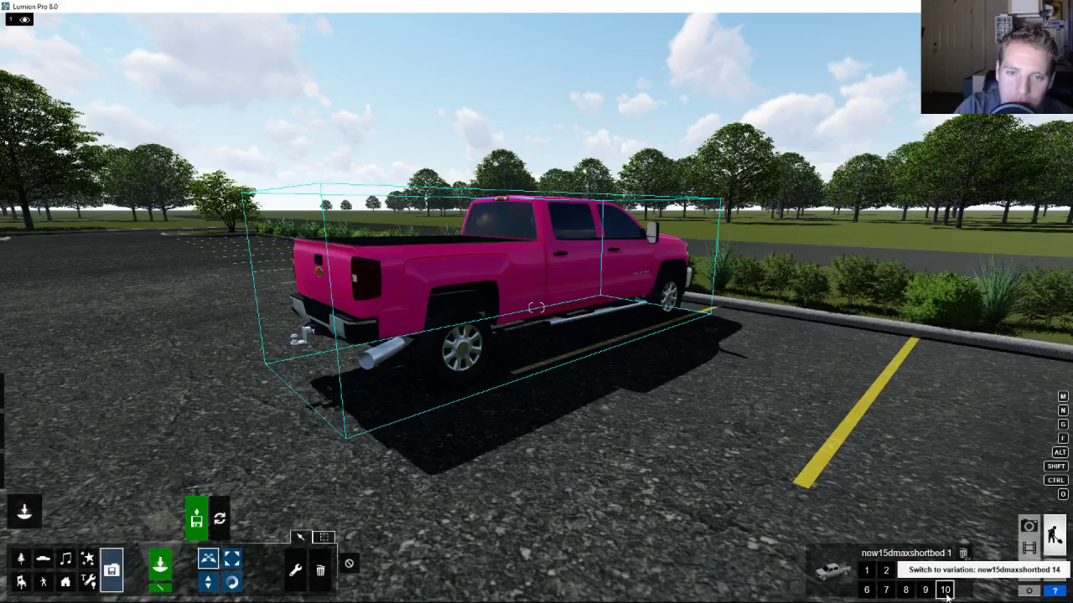
pyautogui.click(866, 570)
pyautogui.click(886, 570)
pyautogui.click(905, 570)
# Store the current truck view in Photo mode as Photo 21 and again in the empty Photo 22 slot
pyautogui.click(1029, 527)
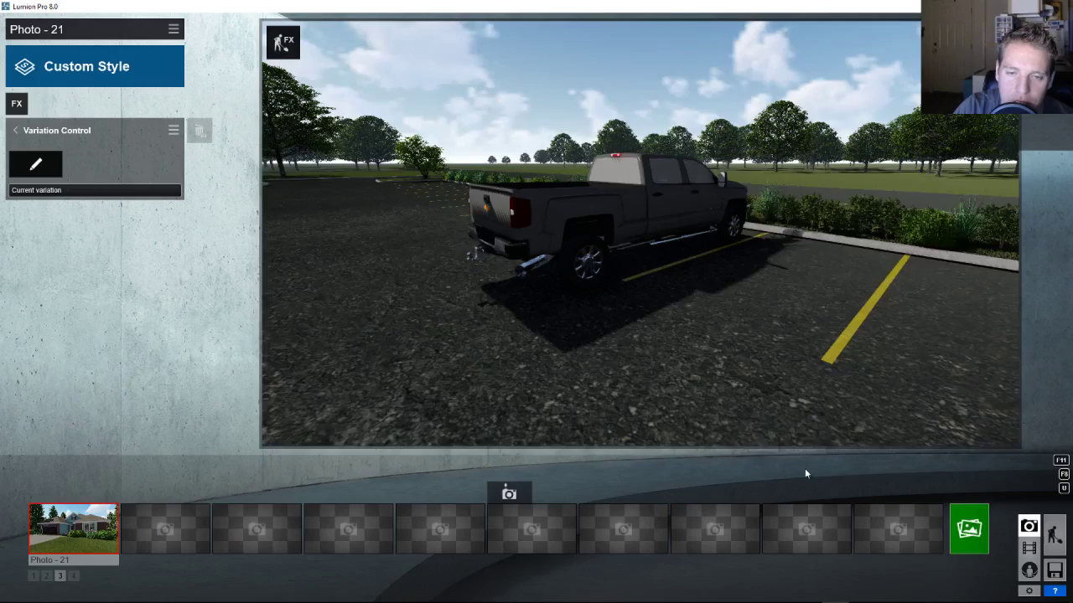
pyautogui.moveTo(107, 541)
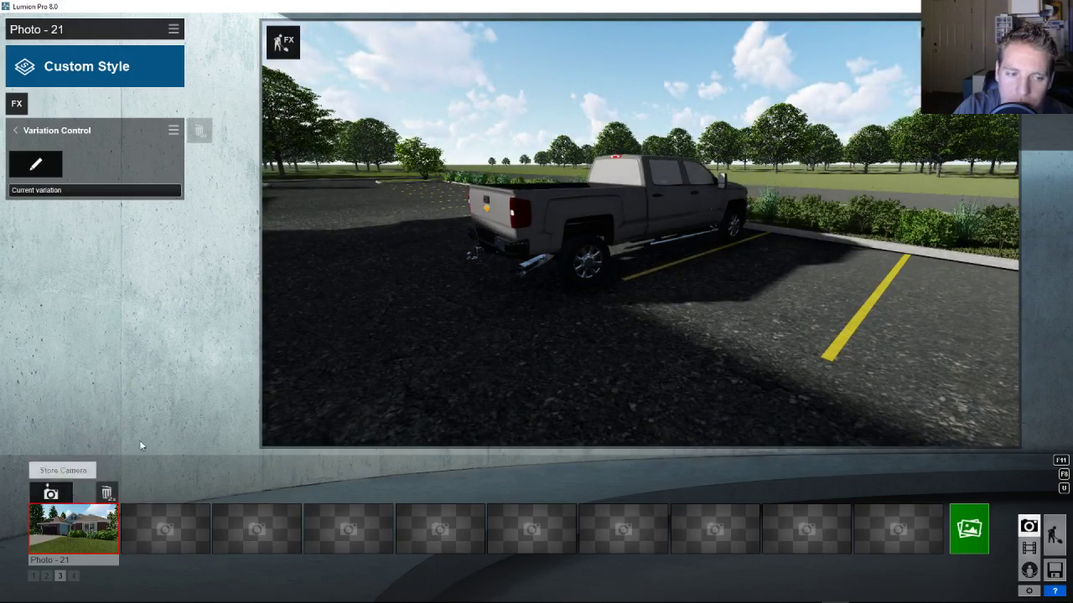
pyautogui.click(54, 494)
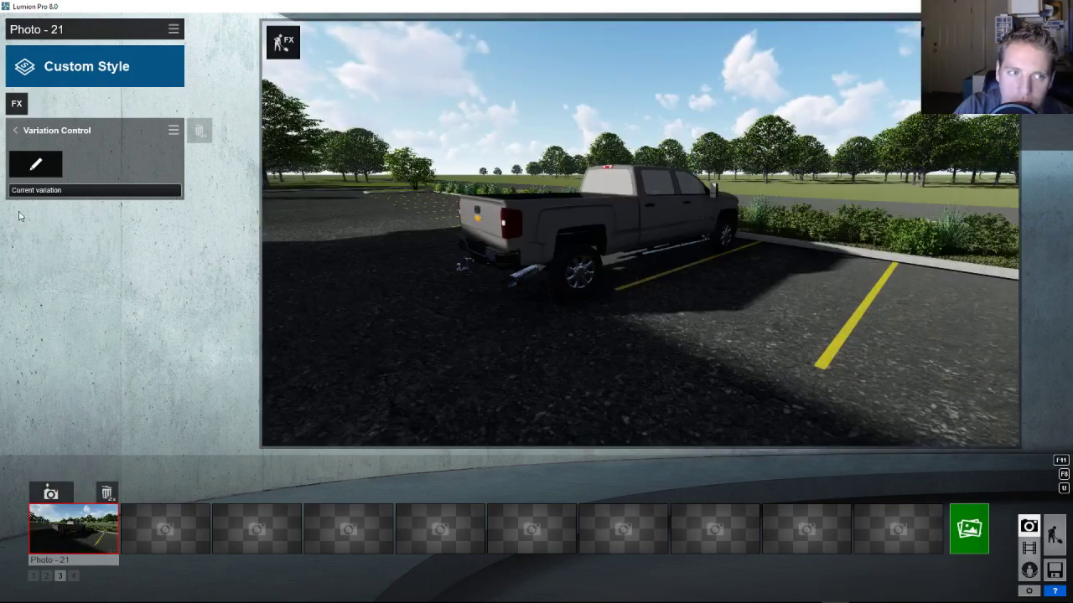
pyautogui.click(172, 524)
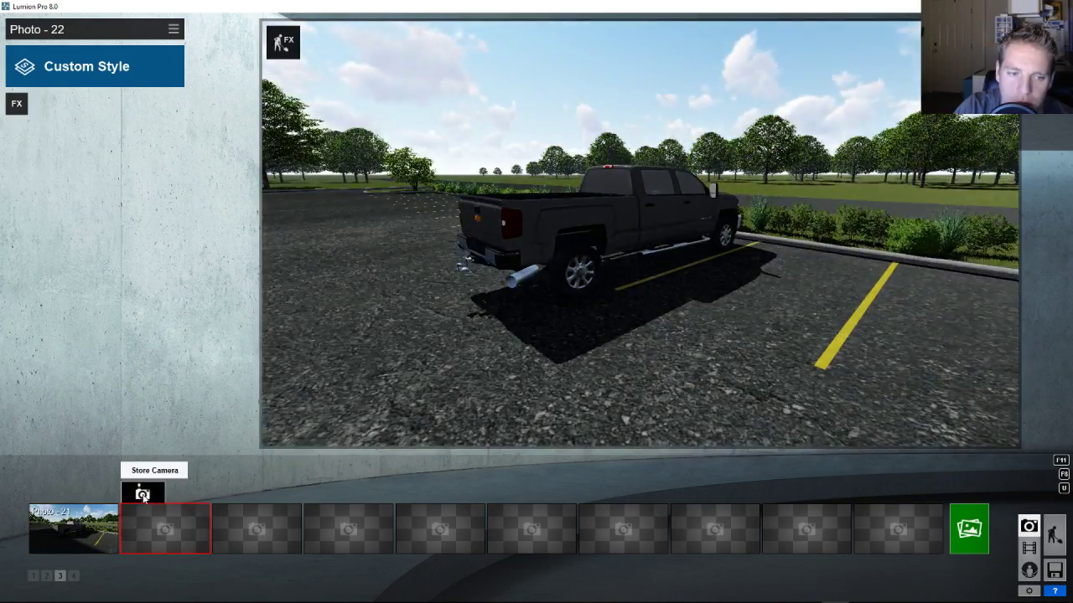
pyautogui.click(142, 493)
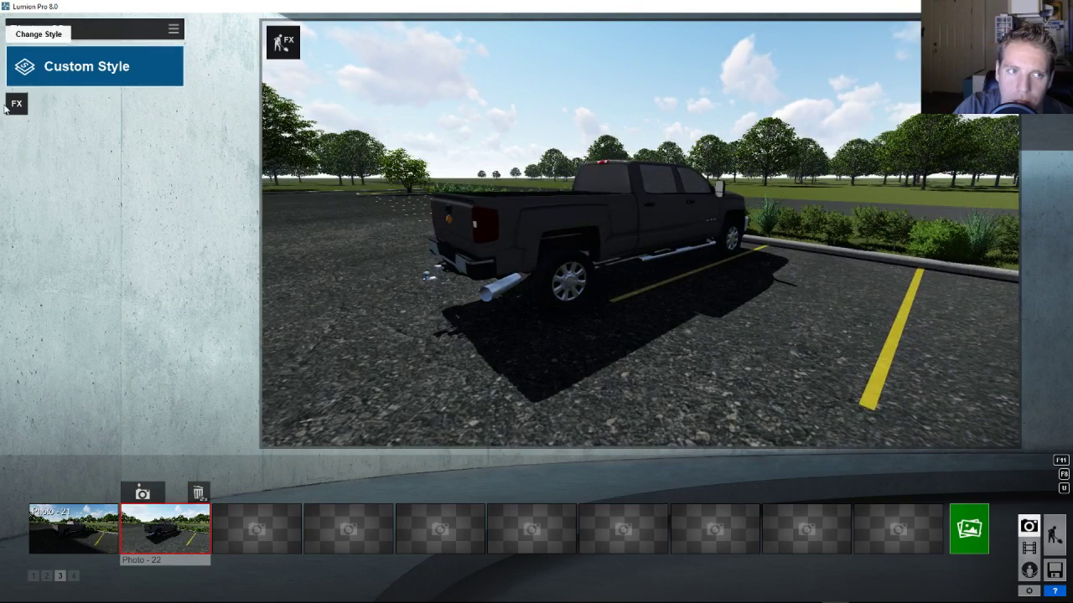
# Add a Variation Control effect to Photo 22 and assign the pickup truck to it
pyautogui.click(18, 105)
pyautogui.click(536, 294)
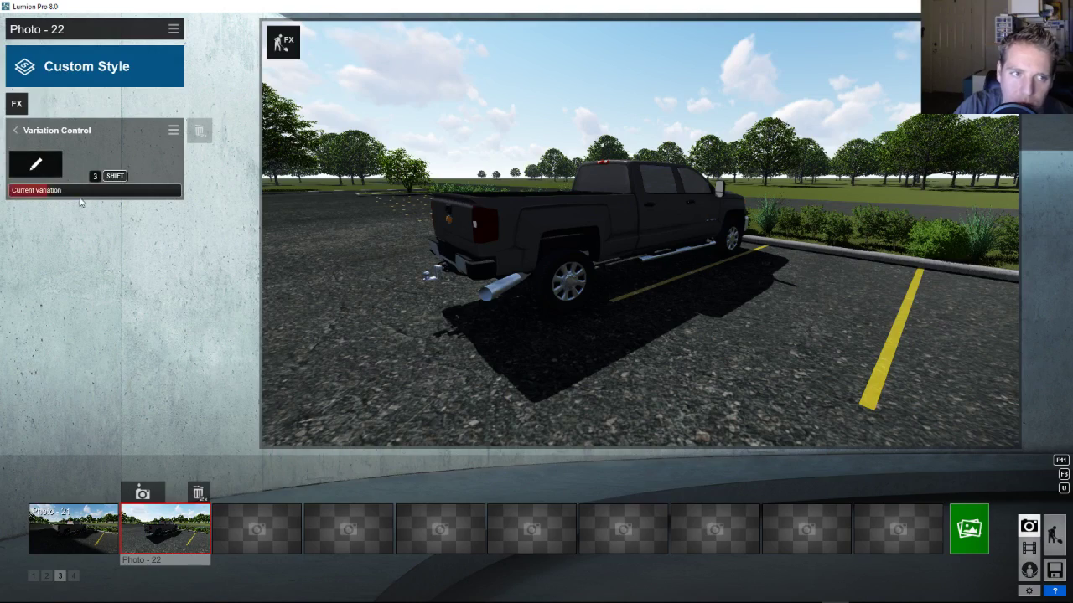
pyautogui.click(39, 171)
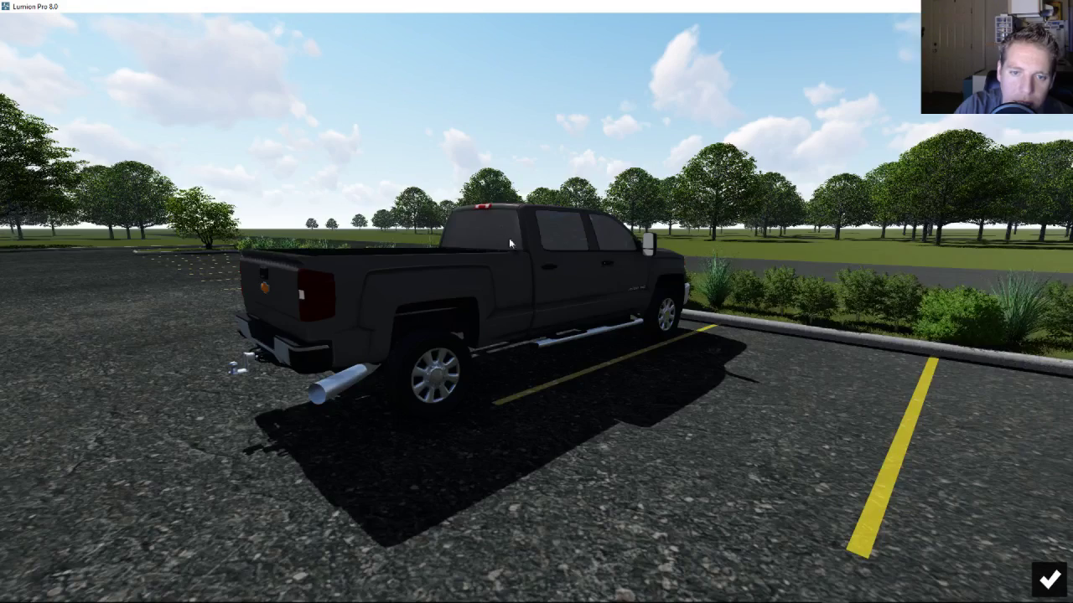
pyautogui.moveTo(509, 241); pyautogui.dragTo(704, 301, button='right')
pyautogui.moveTo(939, 318); pyautogui.dragTo(968, 323, button='right')
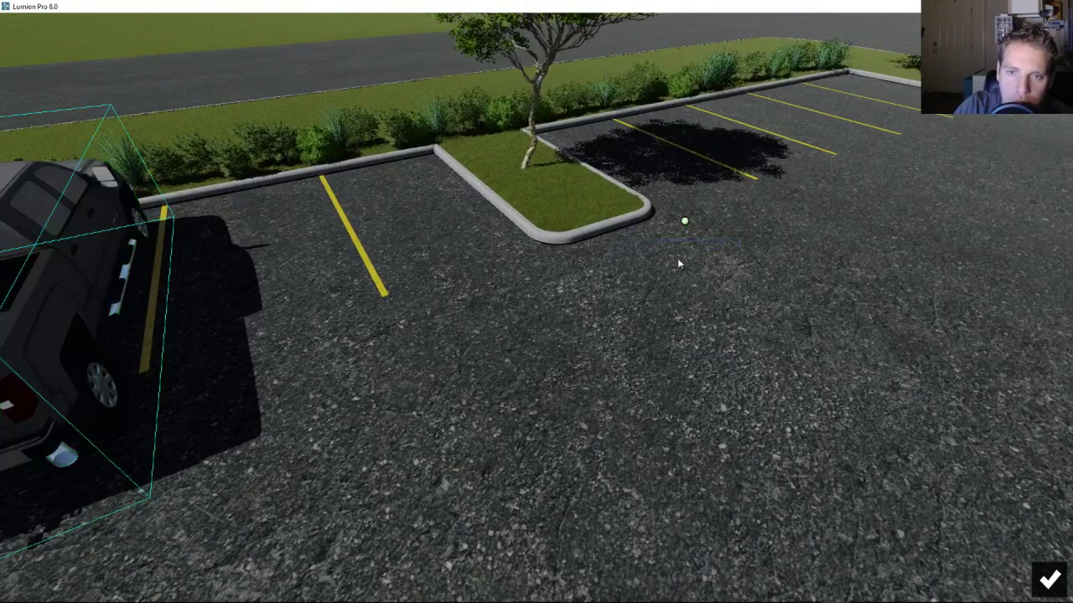
pyautogui.click(1049, 580)
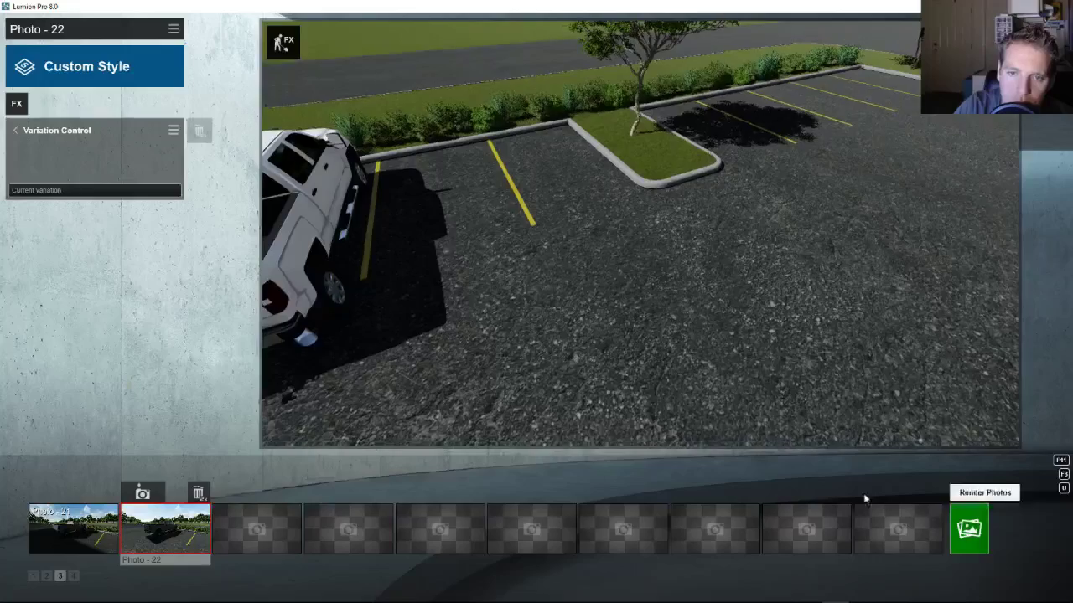
# Recall the Photo 22 camera view and set the truck's current variation to 7
pyautogui.click(201, 528)
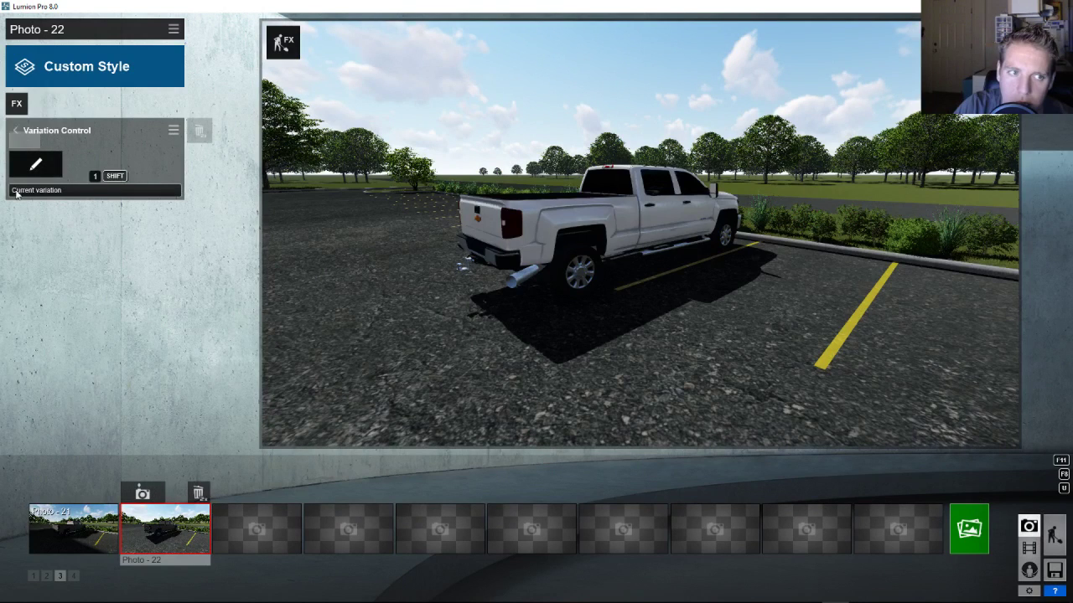
pyautogui.moveTo(16, 192); pyautogui.dragTo(123, 209)
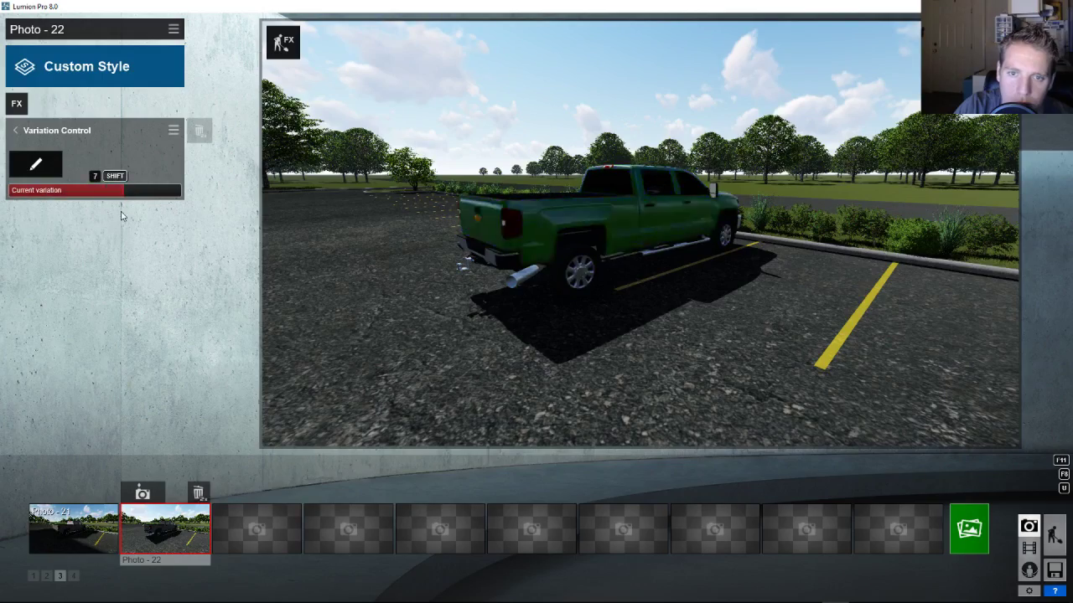
# Return to Build mode and look over the parking lot, the stone building and the red pickup truck from several heights
pyautogui.click(1053, 544)
pyautogui.moveTo(893, 361); pyautogui.dragTo(175, 348, button='right')
pyautogui.press('w')
pyautogui.moveTo(303, 335); pyautogui.dragTo(589, 158, button='right')
pyautogui.press('s')
pyautogui.moveTo(219, 484); pyautogui.dragTo(349, 276, button='right')
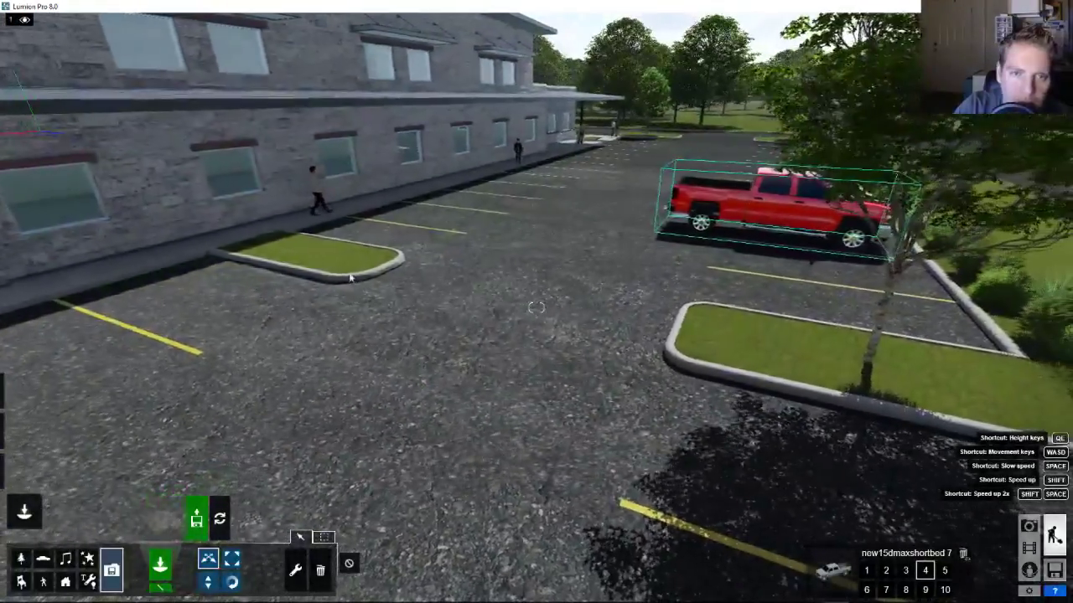
pyautogui.press('q')
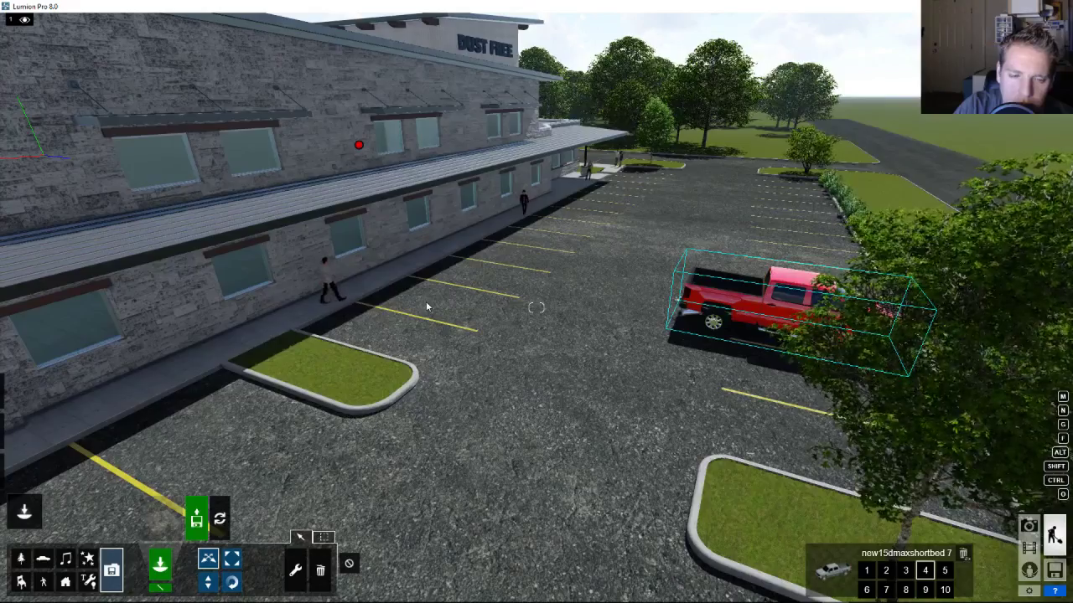
pyautogui.press('q')
pyautogui.press('e')
pyautogui.moveTo(426, 307); pyautogui.dragTo(452, 267, button='right')
pyautogui.press('w')
pyautogui.press('s')
pyautogui.moveTo(426, 301); pyautogui.dragTo(461, 270, button='right')
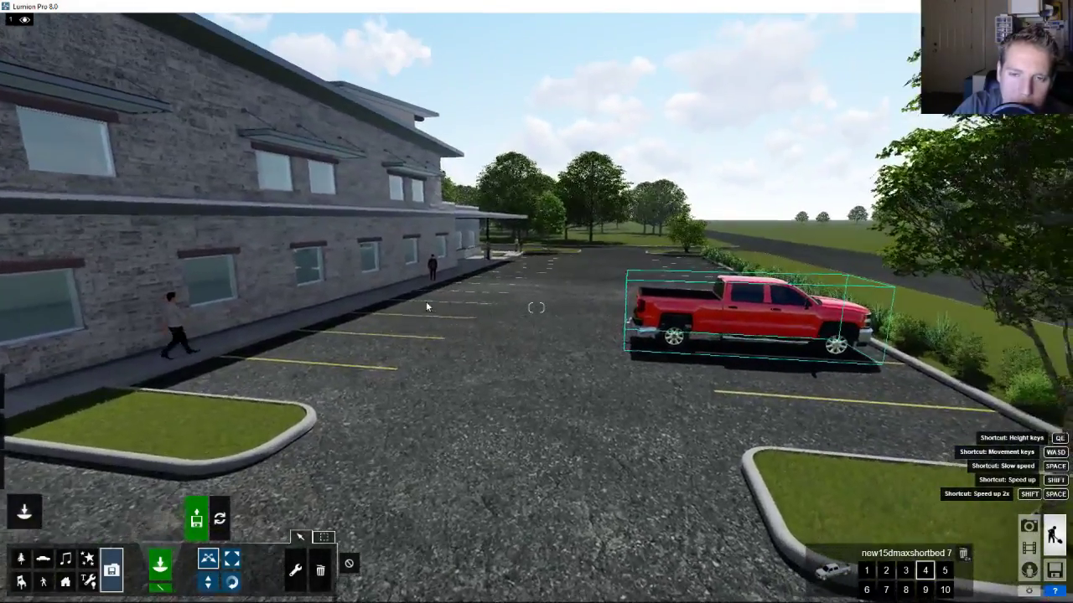
pyautogui.moveTo(469, 349)
pyautogui.mouseDown(button='right')
pyautogui.moveTo(436, 334)
pyautogui.moveTo(475, 338)
pyautogui.moveTo(460, 338)
pyautogui.moveTo(474, 351)
pyautogui.mouseUp(button='right')
pyautogui.press('s')
pyautogui.press('w')
pyautogui.press('s')
pyautogui.press('w')
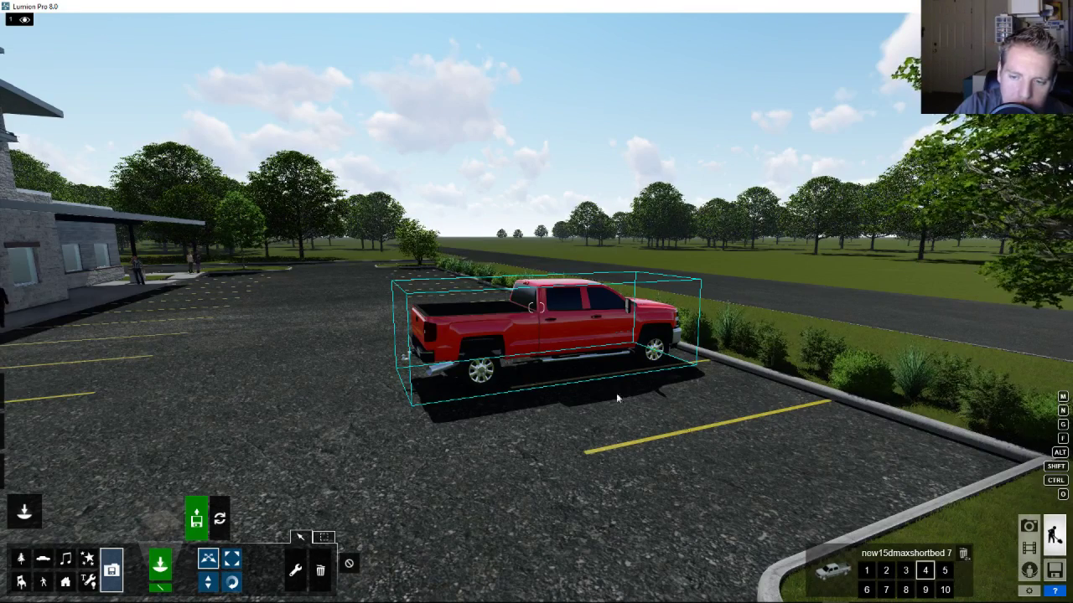
# Switch to placing imported models and look from the red pickup truck across the lot to the black Tesla
pyautogui.click(160, 518)
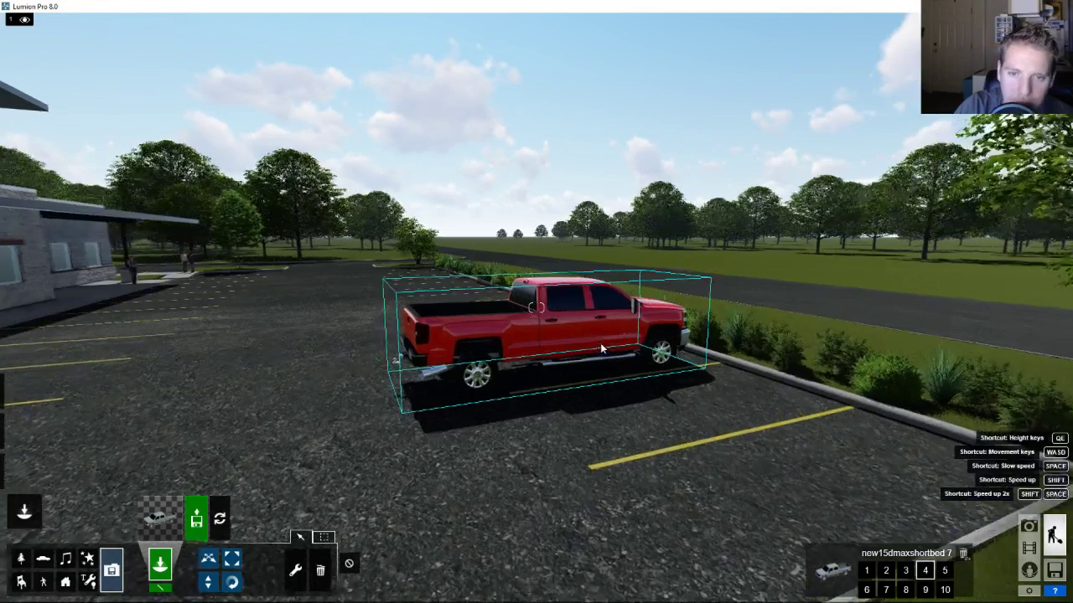
pyautogui.press('w')
pyautogui.press('d')
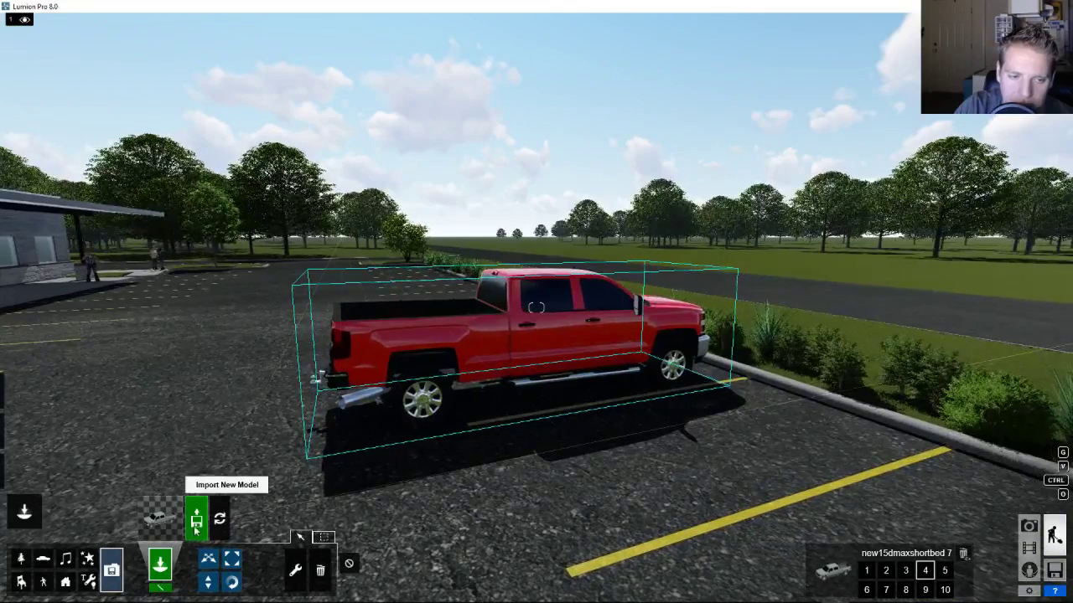
pyautogui.moveTo(573, 436); pyautogui.dragTo(568, 445, button='right')
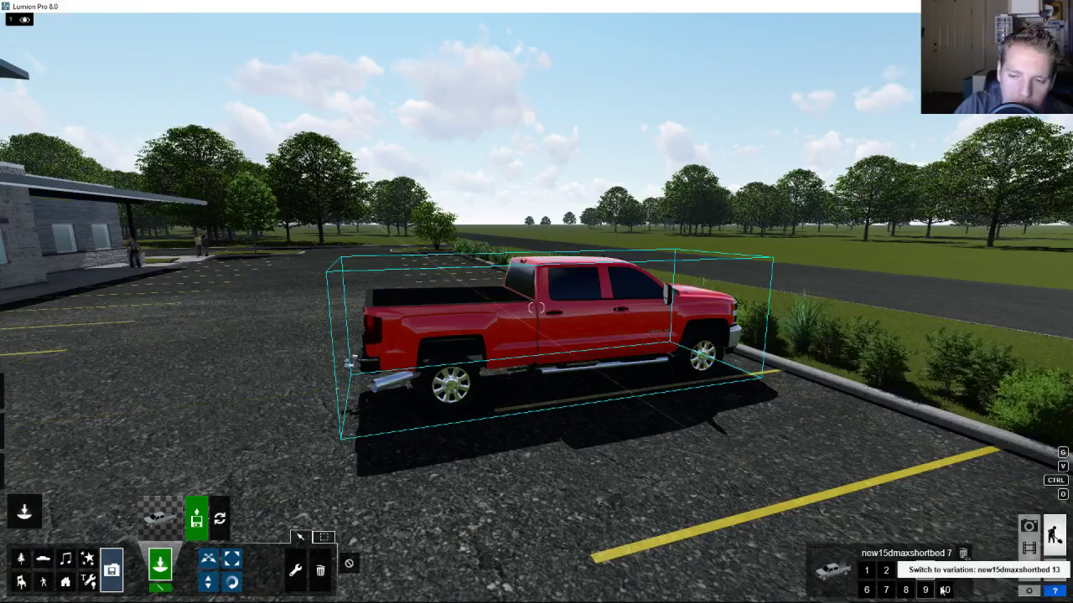
pyautogui.moveTo(466, 432); pyautogui.dragTo(754, 398, button='right')
pyautogui.press('w')
pyautogui.moveTo(537, 335); pyautogui.dragTo(670, 436, button='right')
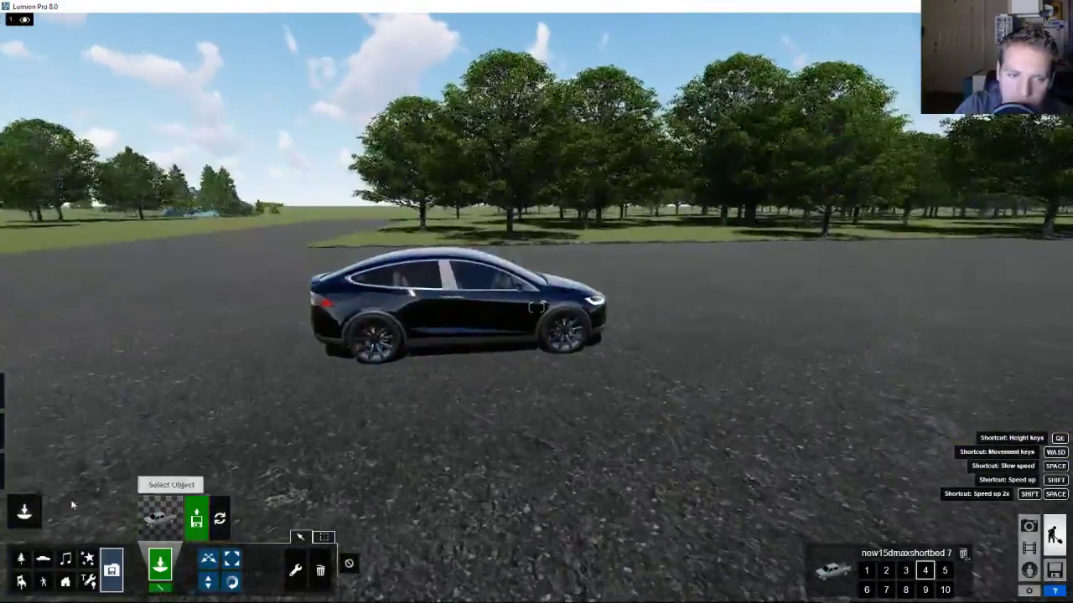
# Open the black Tesla's body paint for material editing
pyautogui.moveTo(29, 503)
pyautogui.click(29, 477)
pyautogui.press('w')
pyautogui.press('a')
pyautogui.moveTo(405, 335); pyautogui.dragTo(544, 346, button='right')
pyautogui.press('w')
pyautogui.press('a')
pyautogui.moveTo(402, 343); pyautogui.dragTo(517, 325, button='right')
pyautogui.click(515, 324)
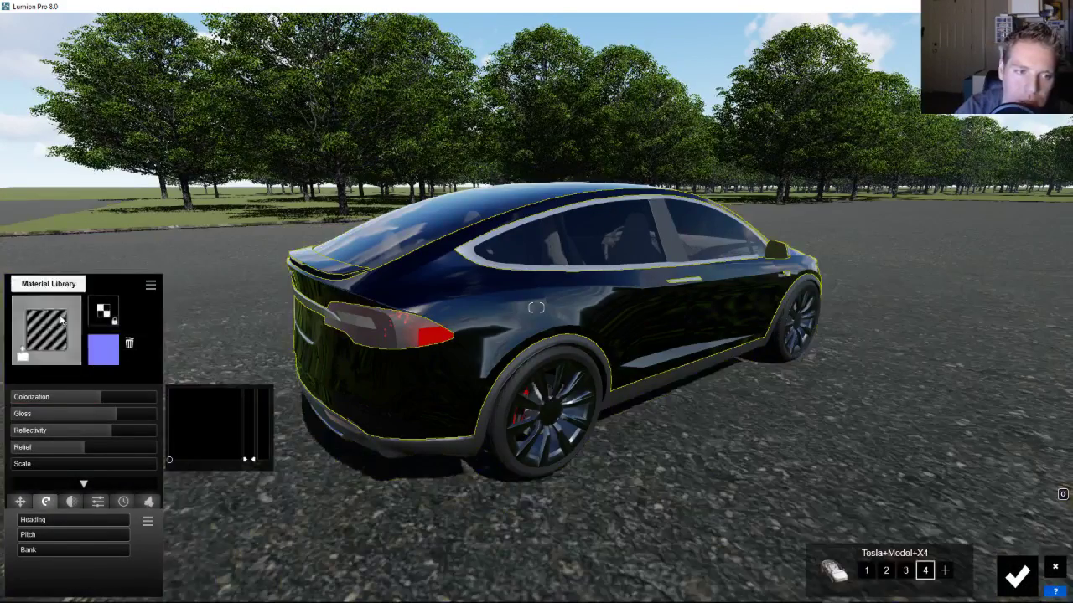
# Browse the favourite and custom materials available for the Tesla's body and view the car in its parking lot surroundings
pyautogui.click(61, 317)
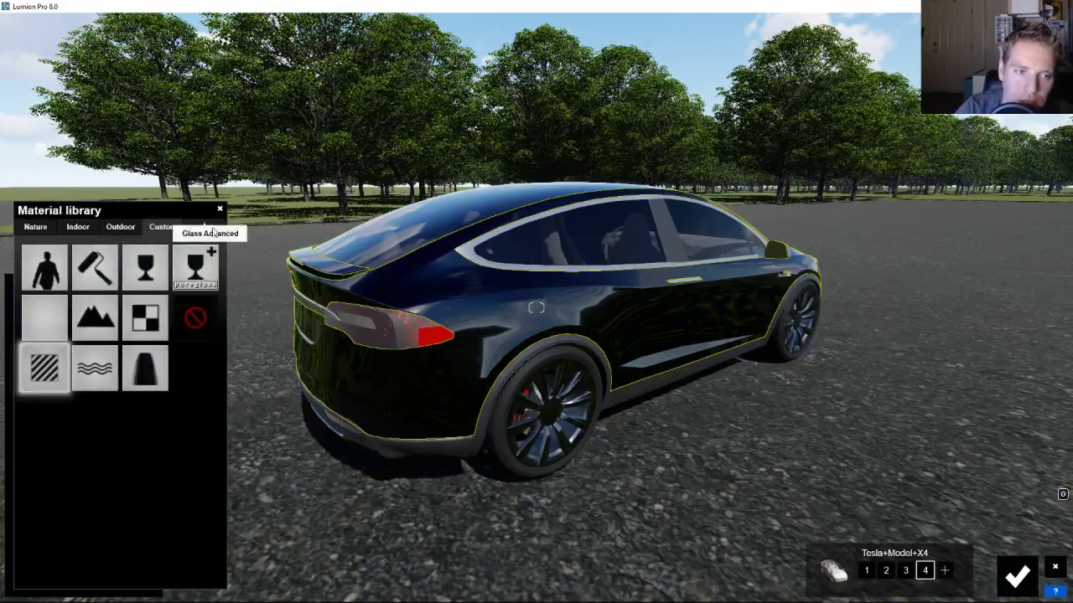
pyautogui.click(207, 227)
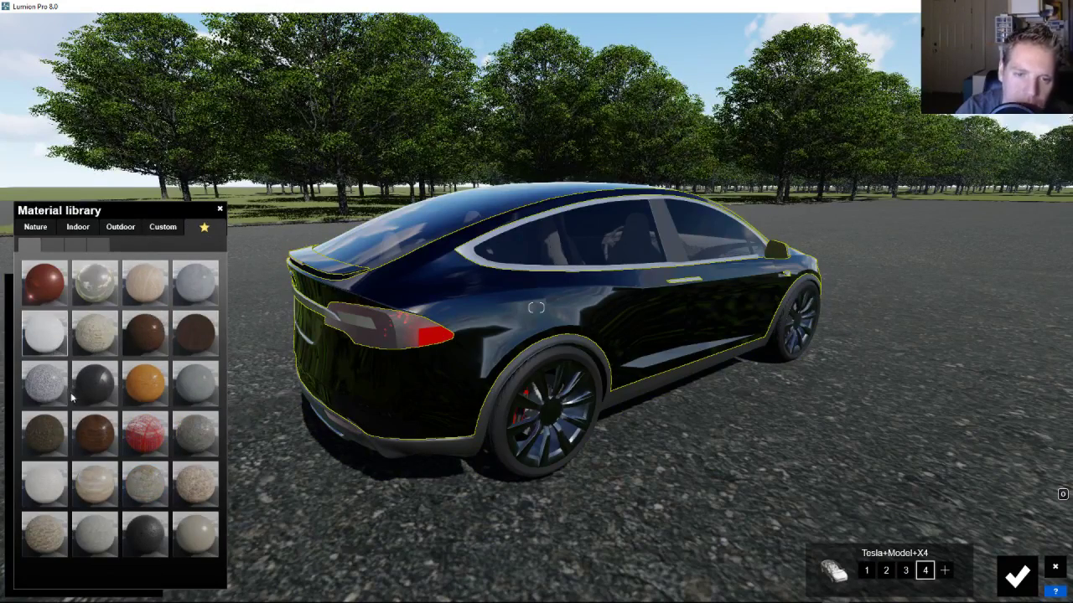
pyautogui.click(162, 228)
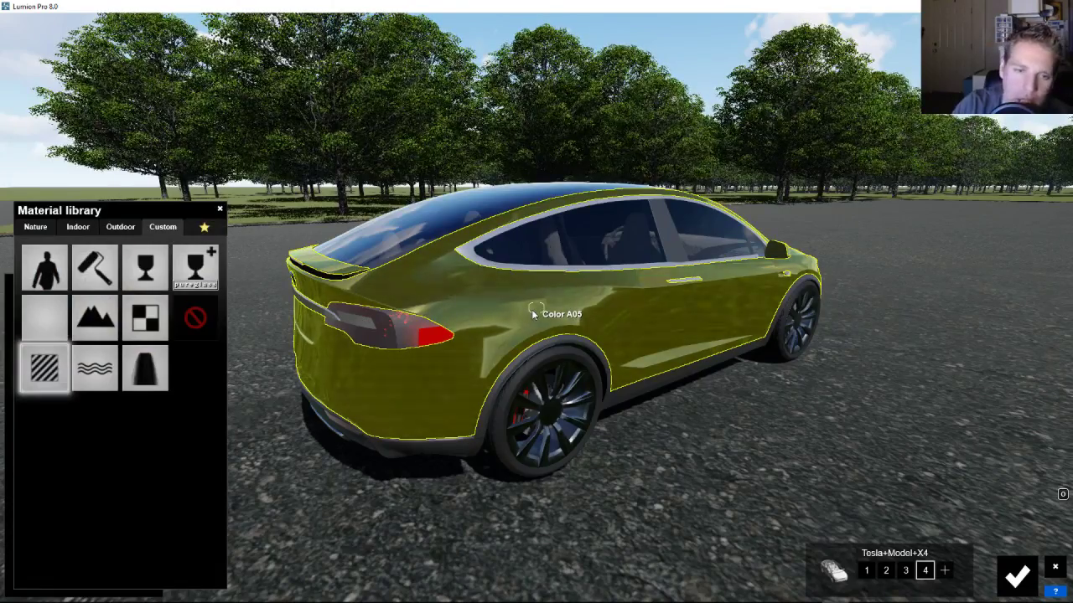
pyautogui.moveTo(536, 307); pyautogui.dragTo(536, 308, button='right')
pyautogui.moveTo(536, 307); pyautogui.dragTo(534, 313, button='right')
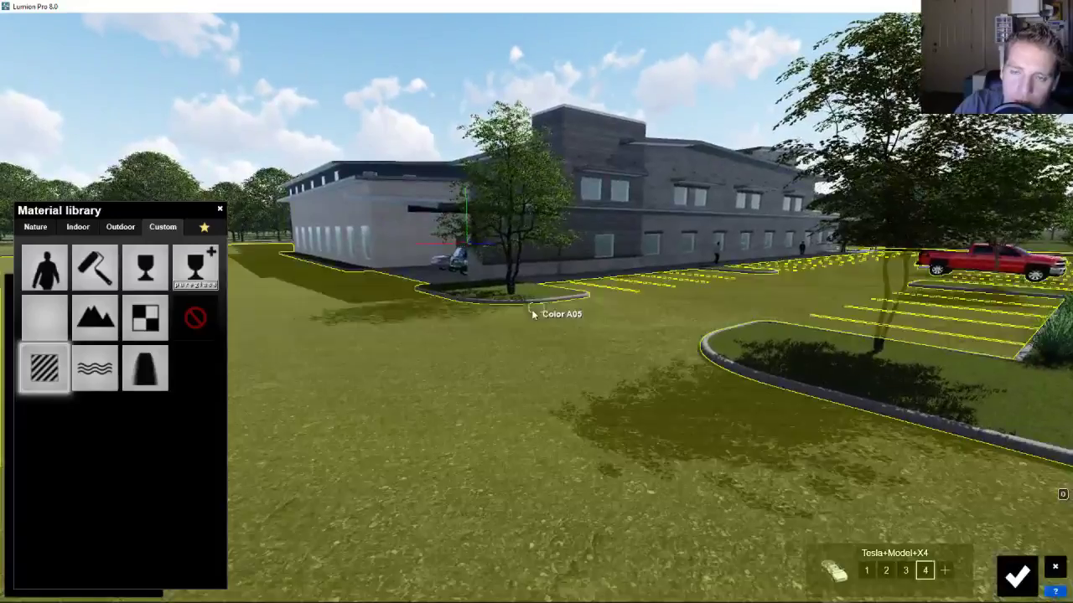
pyautogui.moveTo(714, 250); pyautogui.dragTo(482, 331, button='right')
pyautogui.press('s')
pyautogui.press('w')
pyautogui.moveTo(536, 308); pyautogui.dragTo(535, 308, button='right')
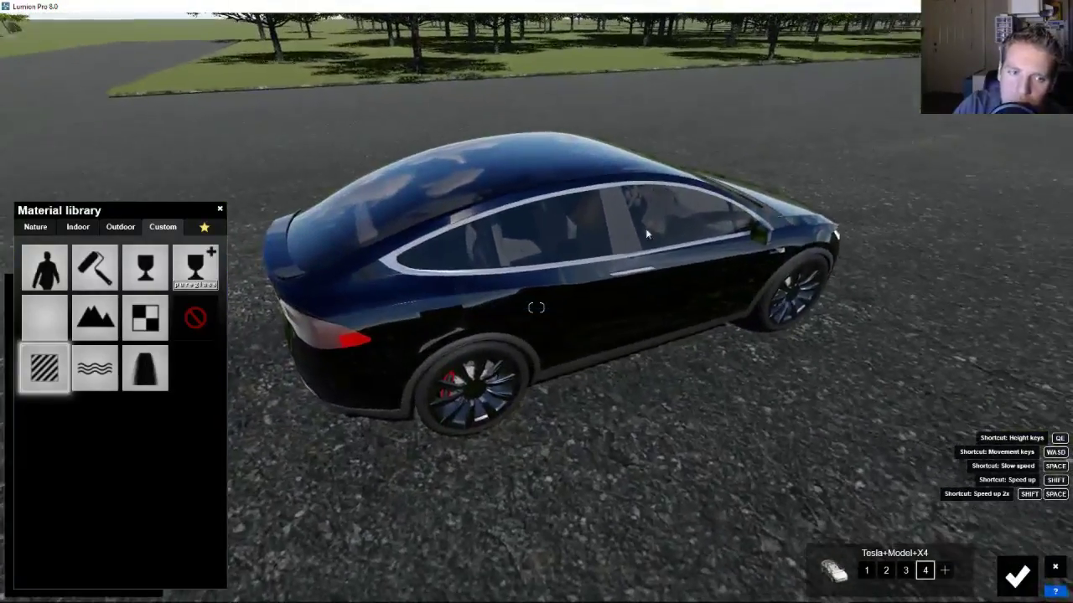
# Reopen the material choices for the Tesla's body and compare the car's variations 2, 3 and 4
pyautogui.click(642, 283)
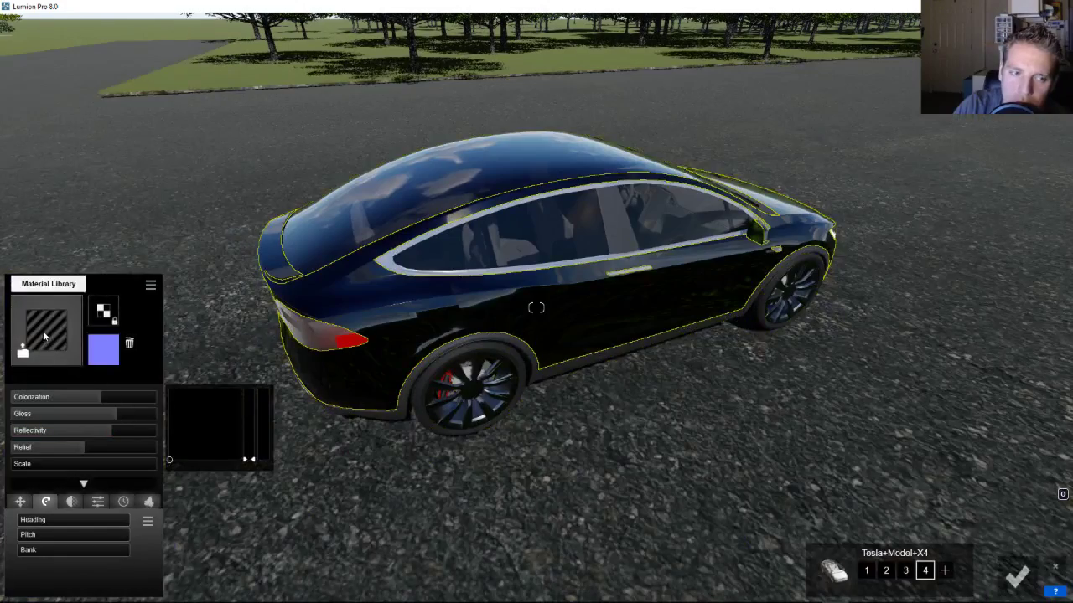
pyautogui.click(46, 330)
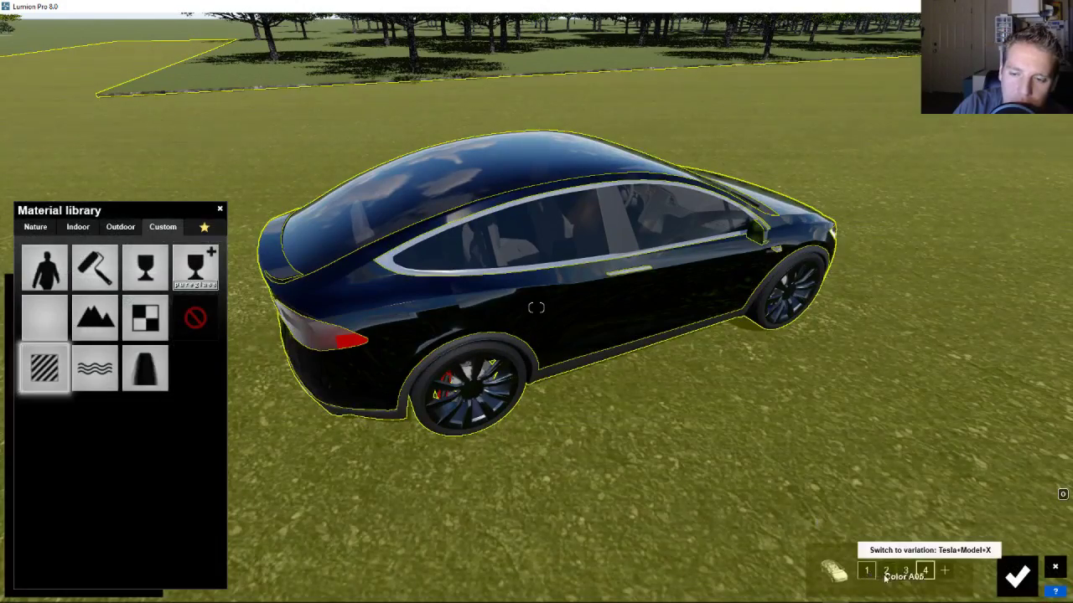
pyautogui.click(886, 571)
pyautogui.click(905, 571)
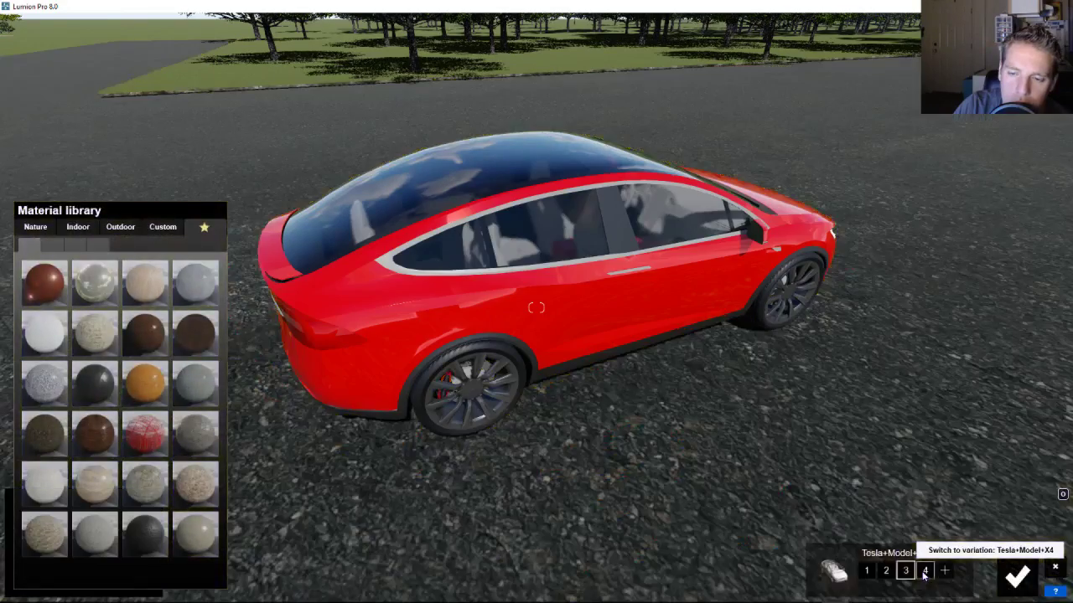
pyautogui.click(925, 570)
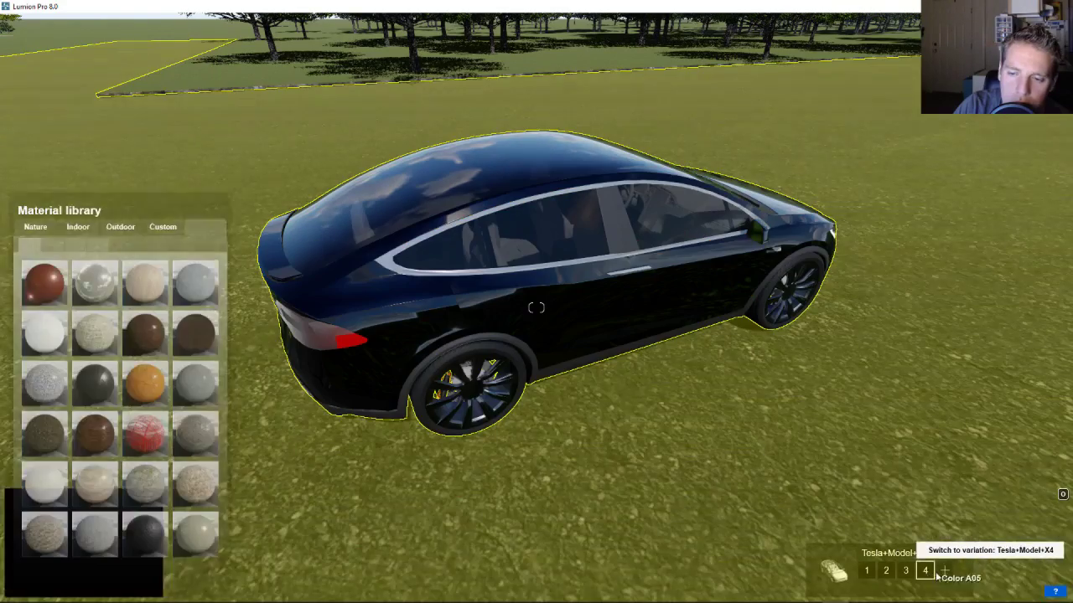
# Check the model file selection for adding another Tesla variation twice, leaving each time without importing, and view the car between
pyautogui.click(945, 572)
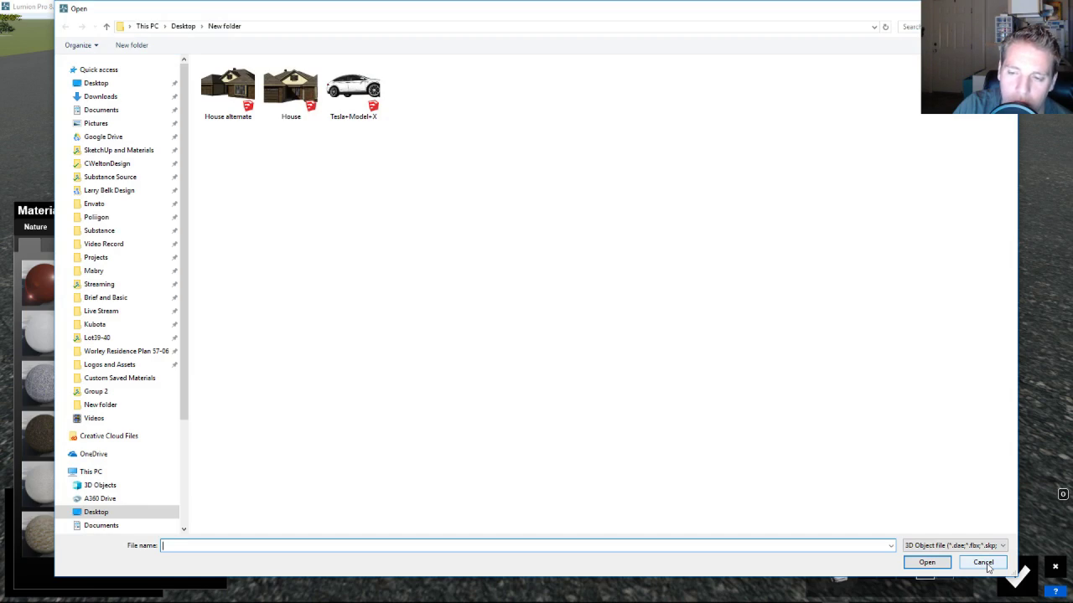
pyautogui.click(983, 563)
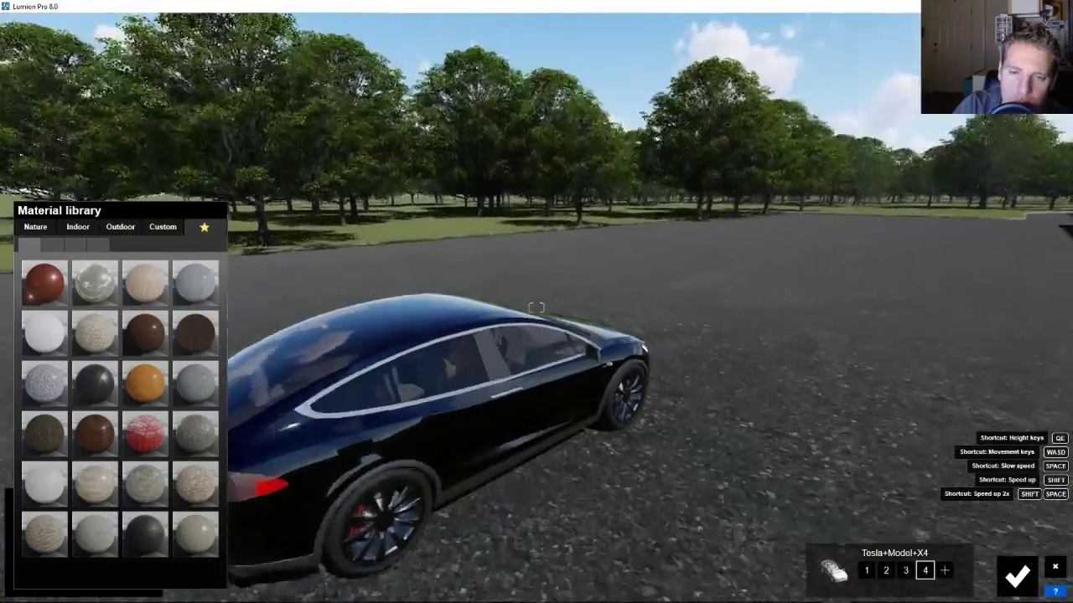
pyautogui.press('s')
pyautogui.moveTo(834, 355)
pyautogui.mouseDown(button='right')
pyautogui.moveTo(834, 408)
pyautogui.moveTo(834, 355)
pyautogui.mouseUp(button='right')
pyautogui.press('w')
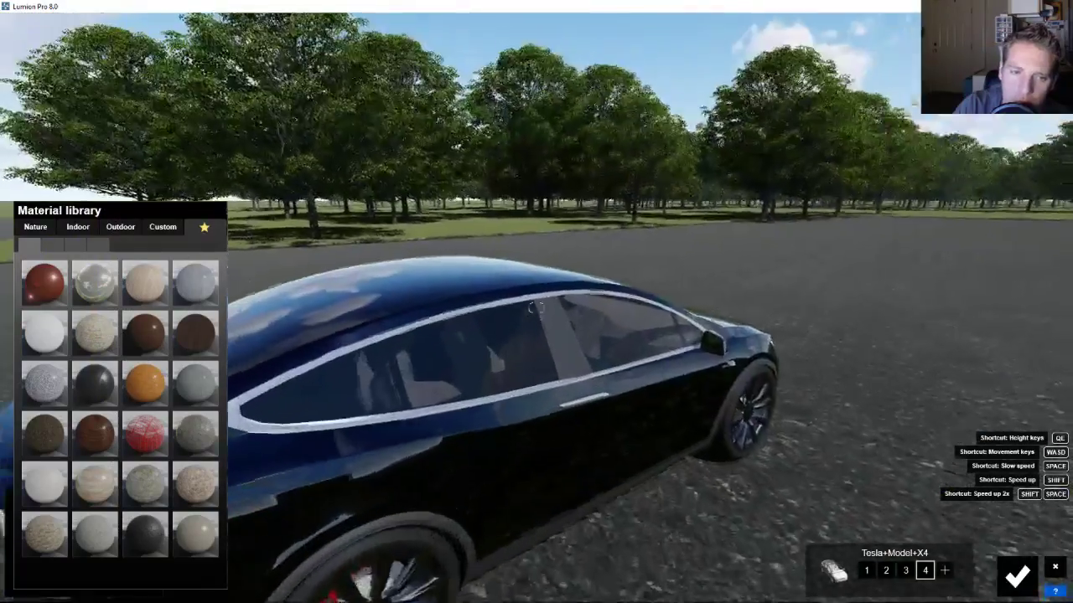
pyautogui.press('s')
pyautogui.click(944, 571)
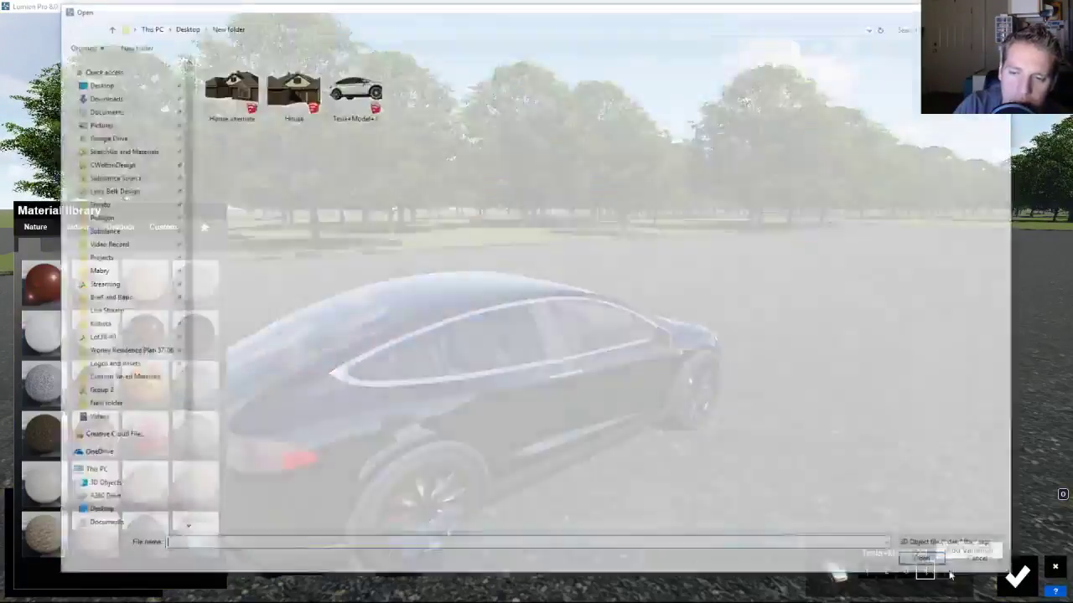
pyautogui.click(983, 563)
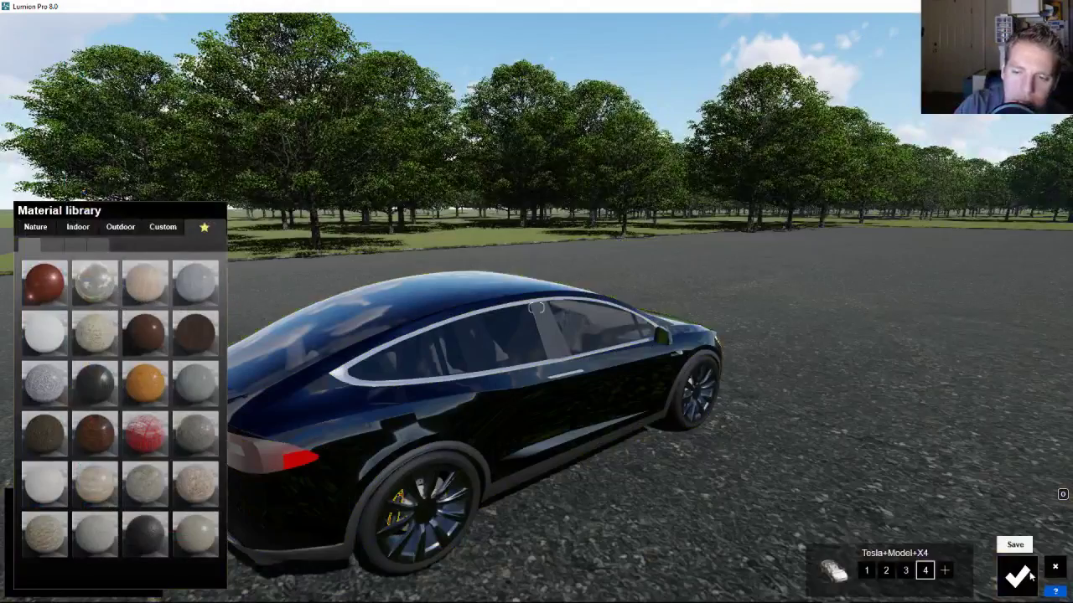
# Save the Tesla's materials and look over the models stored in the import library's Main set
pyautogui.click(1018, 577)
pyautogui.click(24, 474)
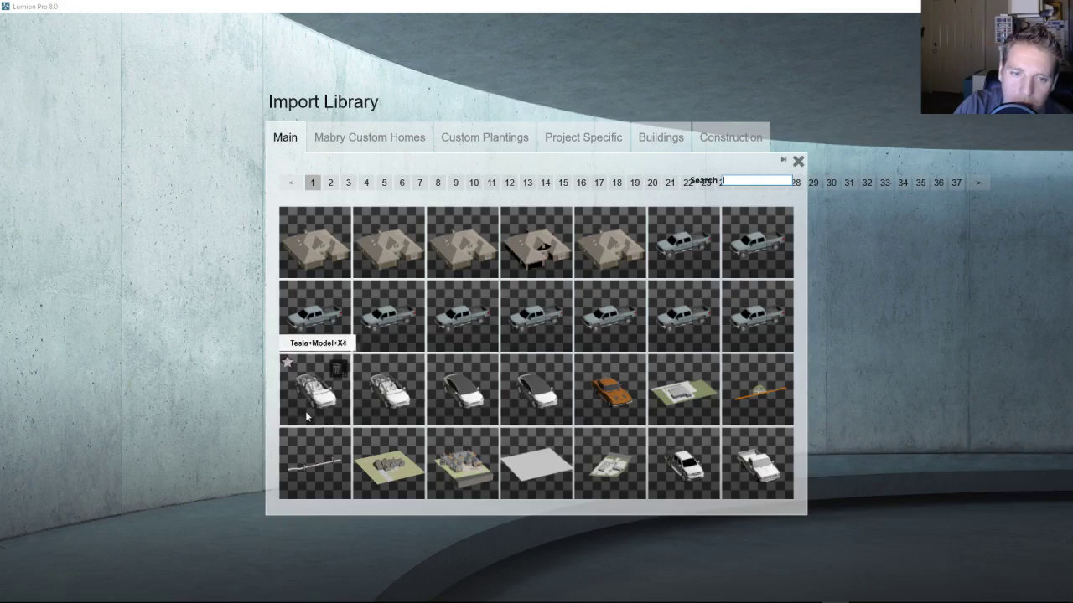
pyautogui.click(797, 162)
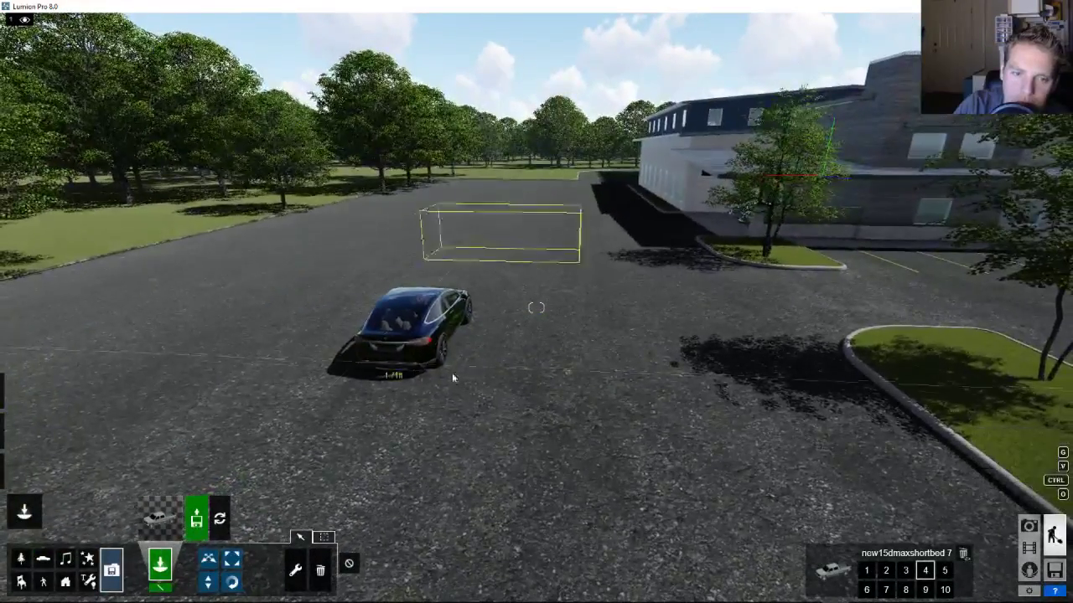
# Place the white Tesla+Model+X beside the black Tesla and move it farther ahead in the parking lot
pyautogui.press('w')
pyautogui.moveTo(451, 372); pyautogui.dragTo(506, 368, button='right')
pyautogui.press('s')
pyautogui.press('w')
pyautogui.press('s')
pyautogui.press('s')
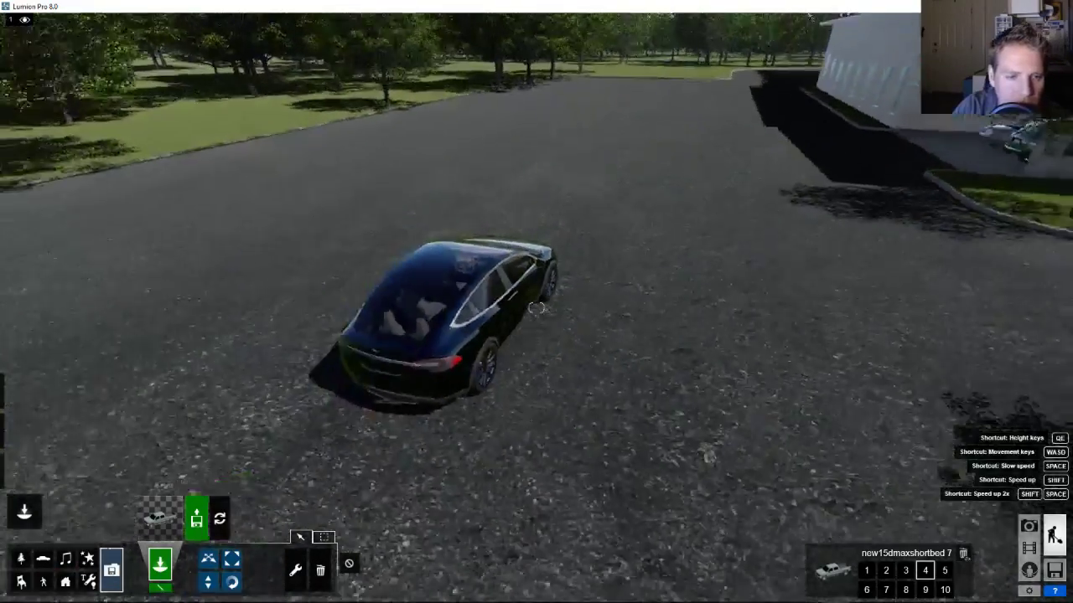
pyautogui.press('w')
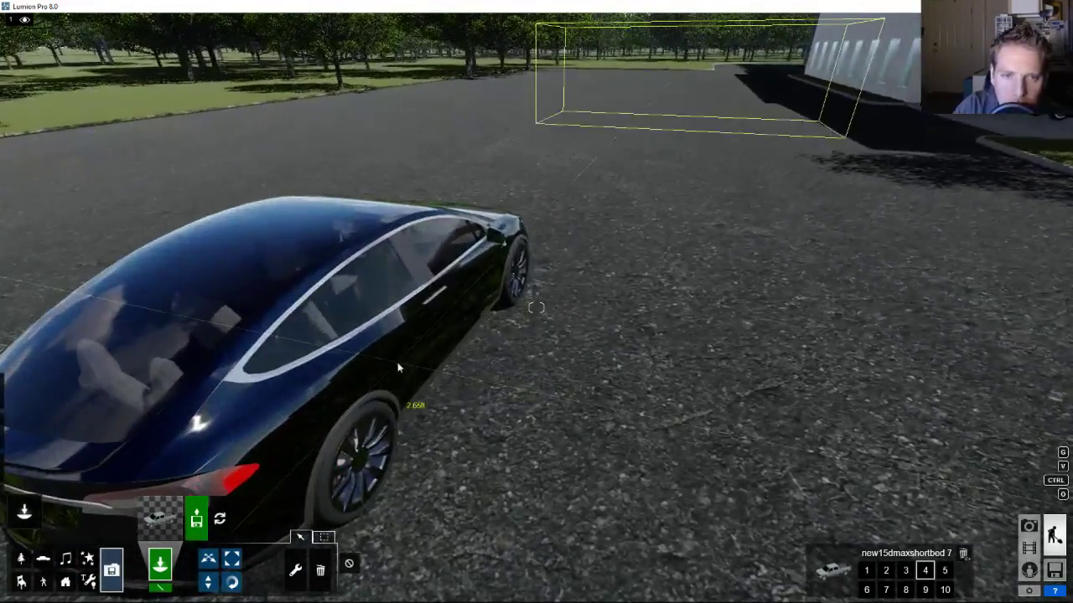
pyautogui.press('s')
pyautogui.moveTo(400, 367); pyautogui.dragTo(361, 371, button='right')
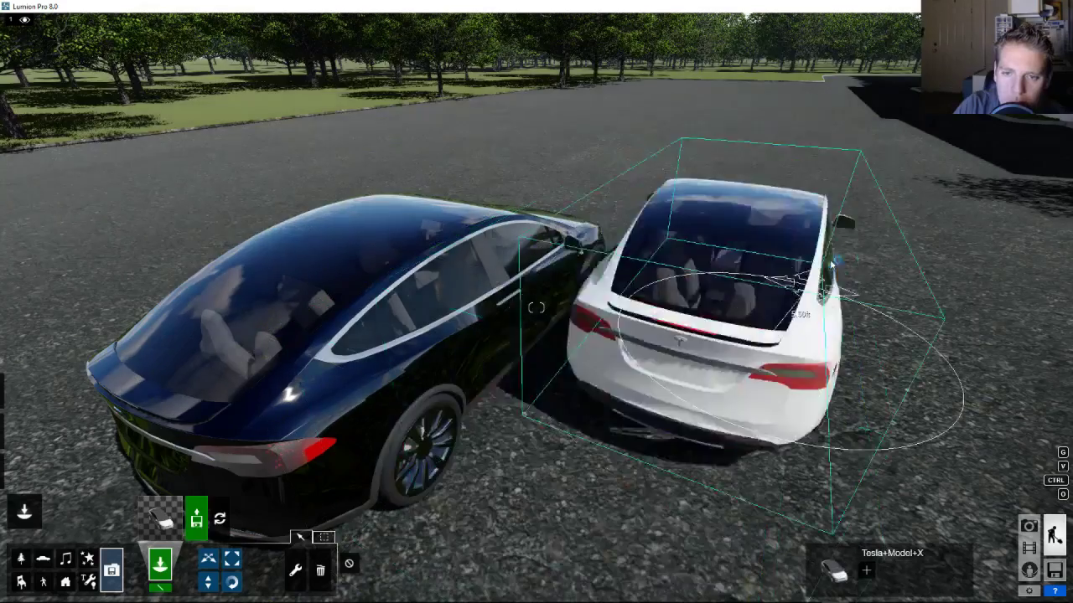
pyautogui.click(208, 558)
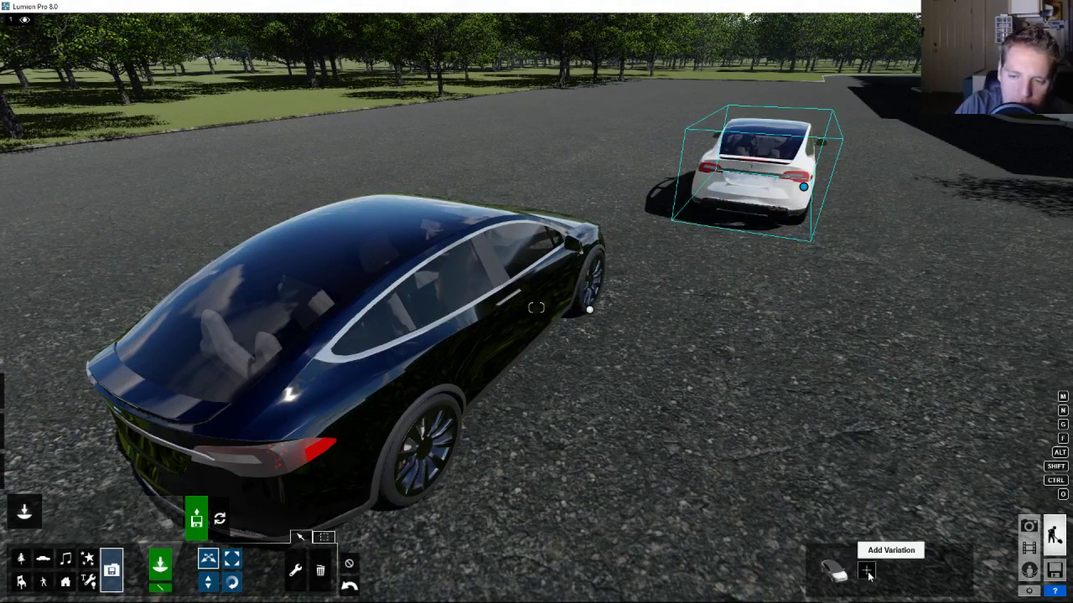
# Examine the white Tesla's interior and exterior, and the parking lot around both cars
pyautogui.moveTo(821, 470); pyautogui.dragTo(804, 398, button='right')
pyautogui.press('w')
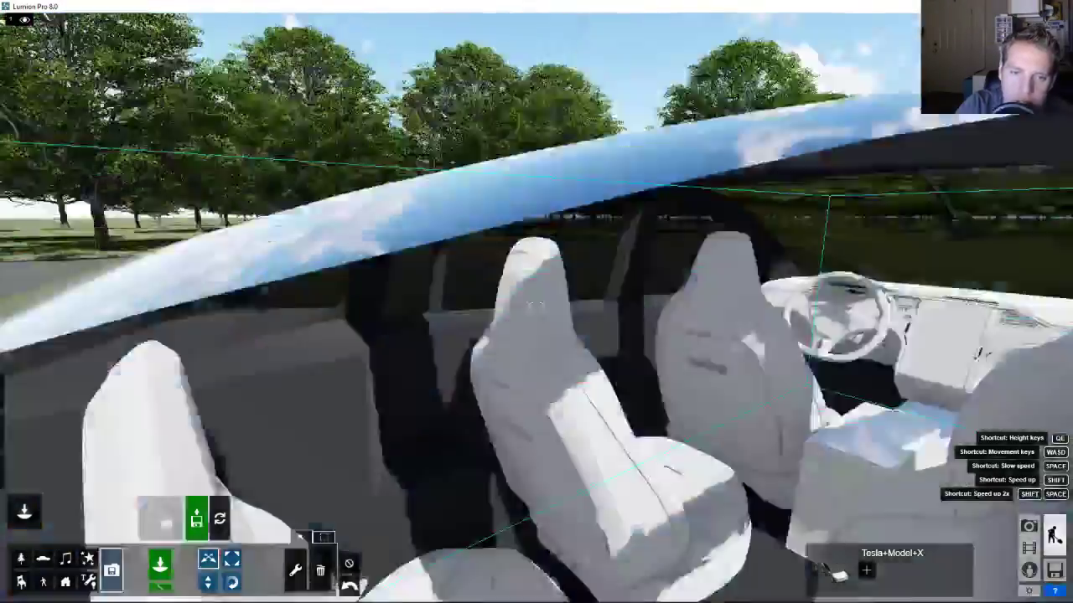
pyautogui.press('s')
pyautogui.moveTo(670, 272); pyautogui.dragTo(711, 311, button='right')
pyautogui.click(718, 443)
pyautogui.moveTo(718, 444); pyautogui.dragTo(792, 440, button='right')
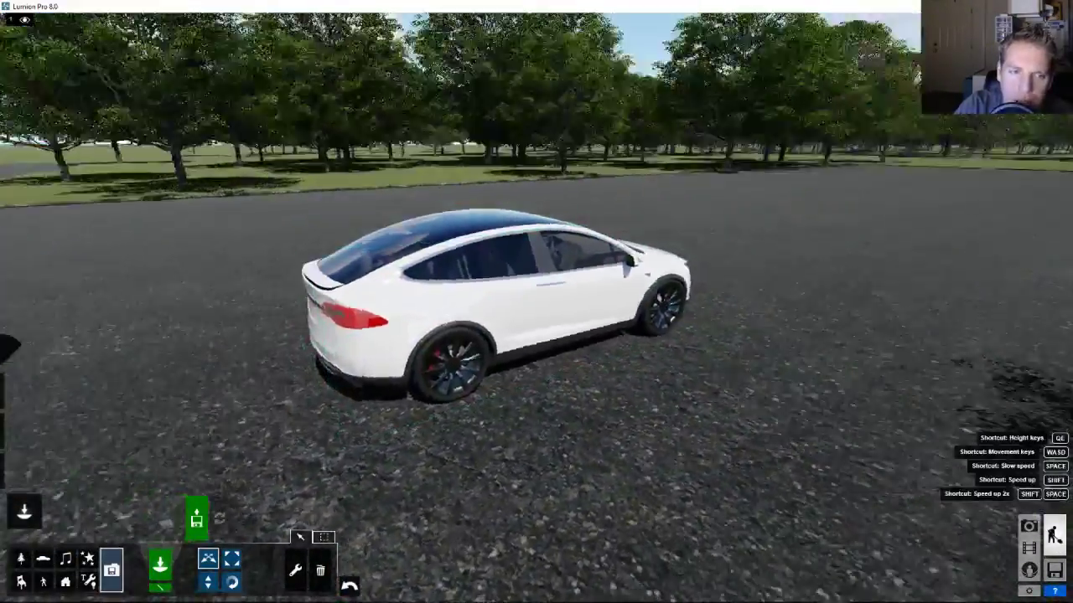
pyautogui.moveTo(519, 440); pyautogui.dragTo(620, 414, button='right')
pyautogui.press('s')
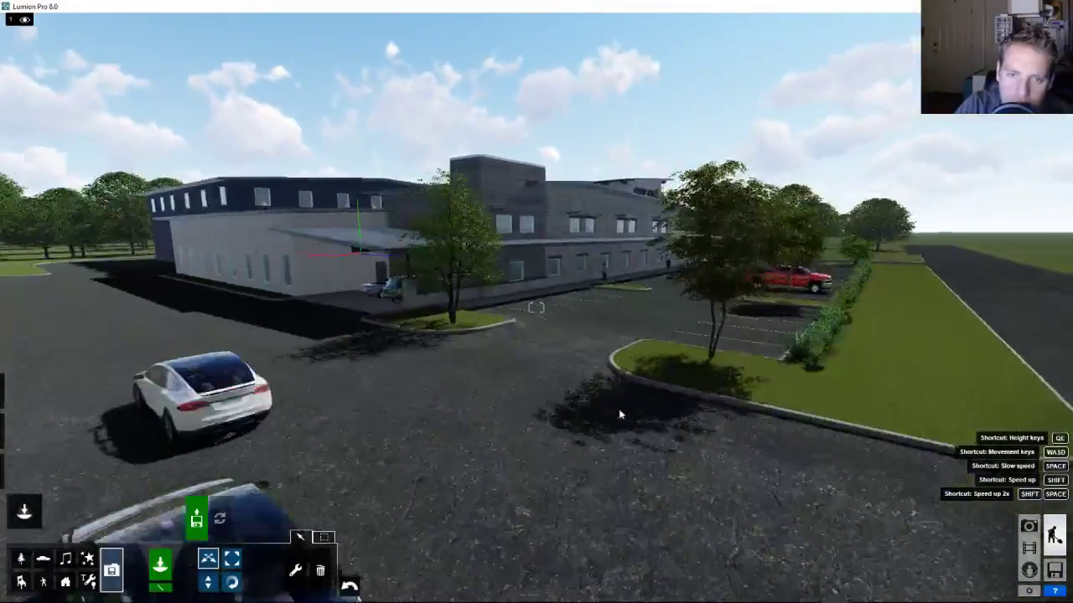
pyautogui.press('s')
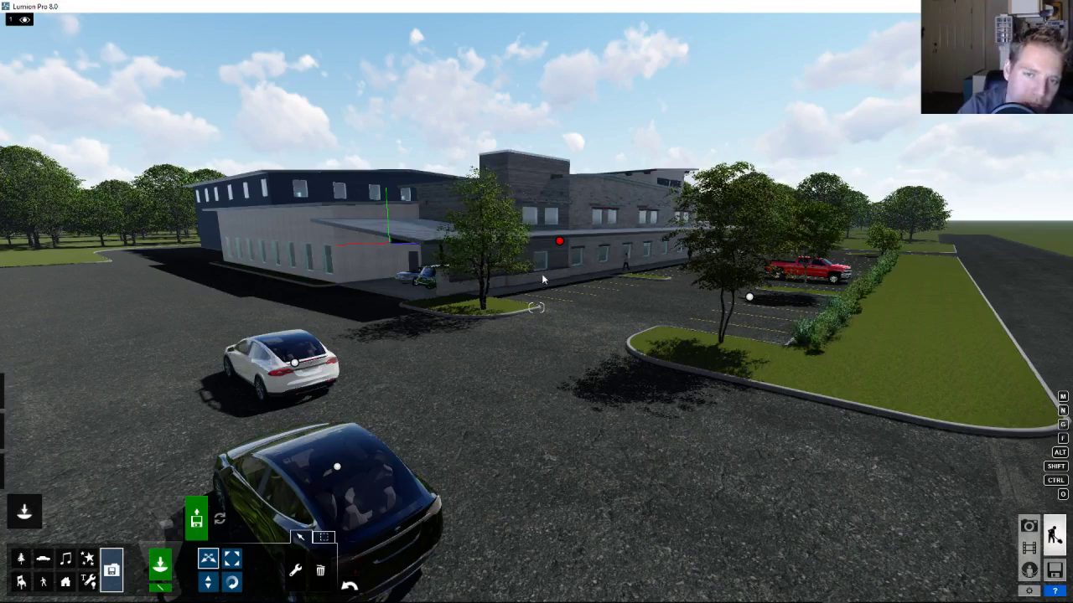
# Examine the stone building and its parking lot from above and close to the facade
pyautogui.press('w')
pyautogui.moveTo(559, 352); pyautogui.dragTo(530, 356, button='right')
pyautogui.press('s')
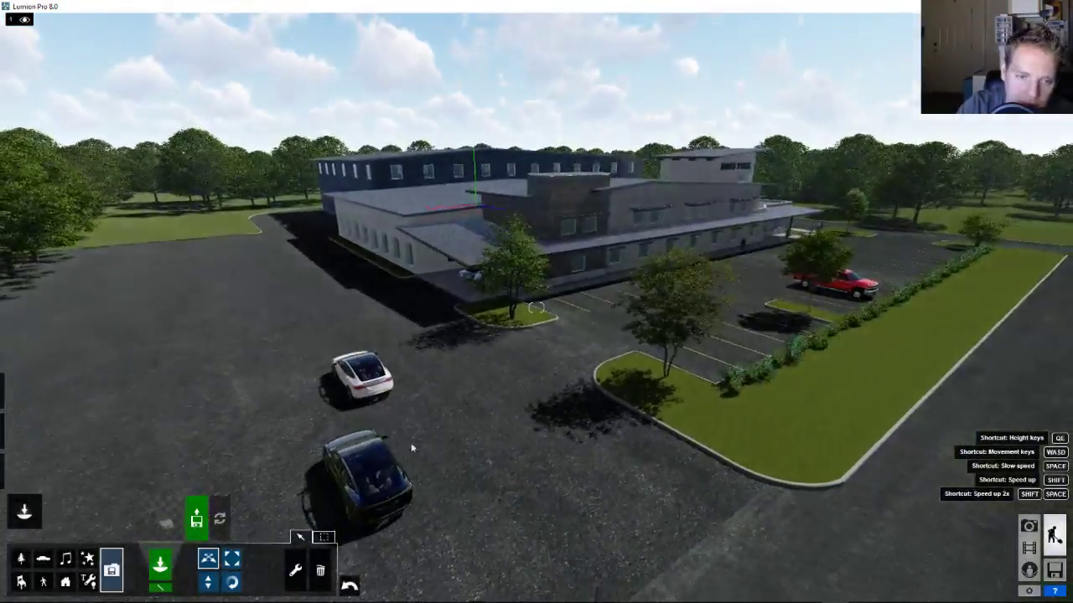
pyautogui.press('w')
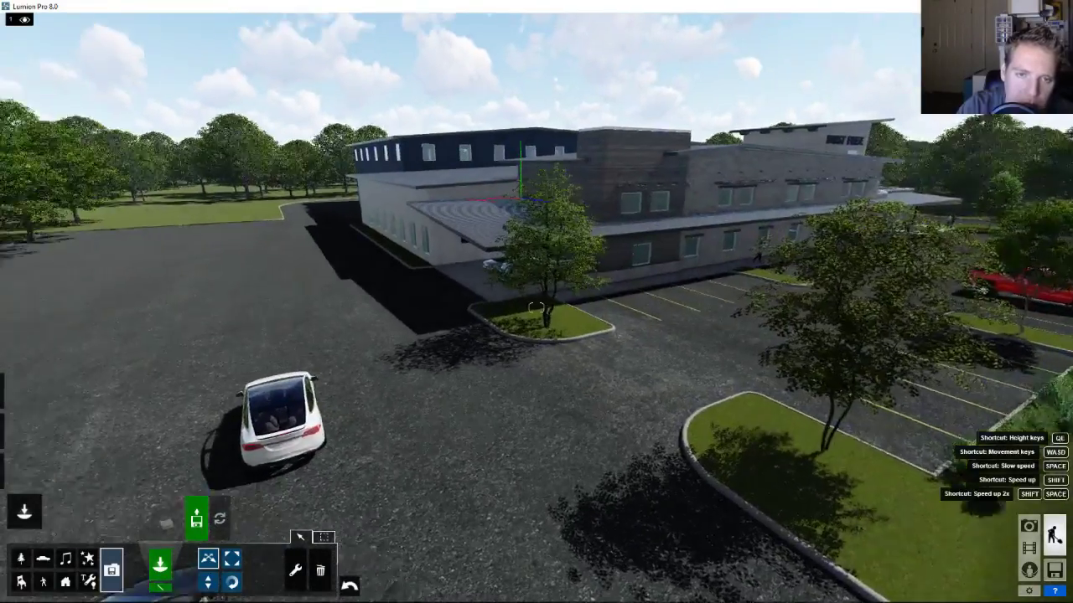
pyautogui.moveTo(519, 359); pyautogui.dragTo(554, 348, button='right')
pyautogui.press('w')
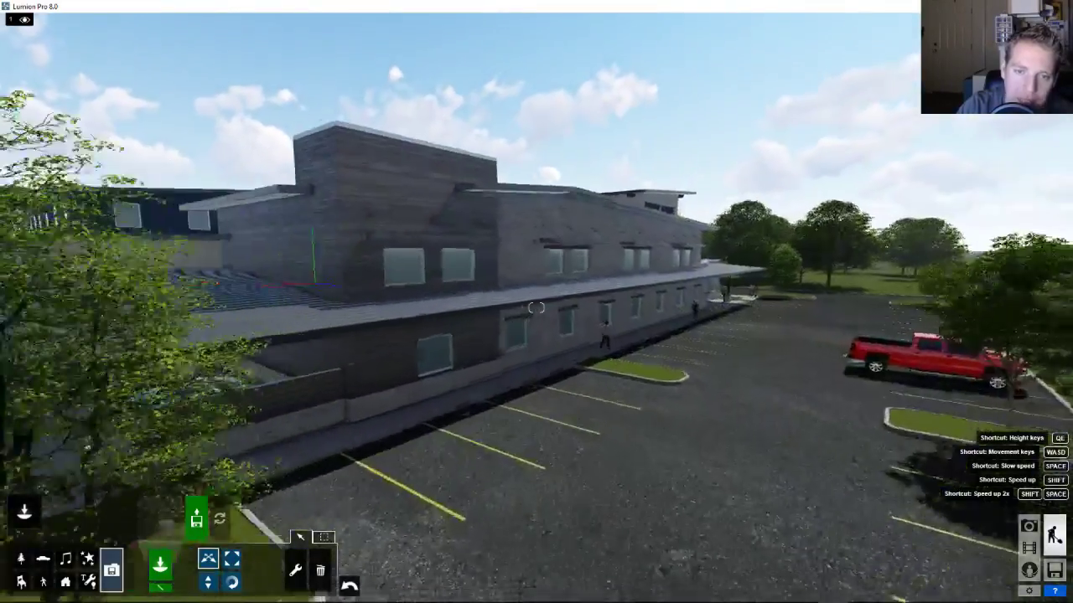
pyautogui.moveTo(536, 307); pyautogui.dragTo(621, 312, button='right')
# Compare the white and black Teslas up close in the parking lot
pyautogui.press('s')
pyautogui.press('w')
pyautogui.press('w')
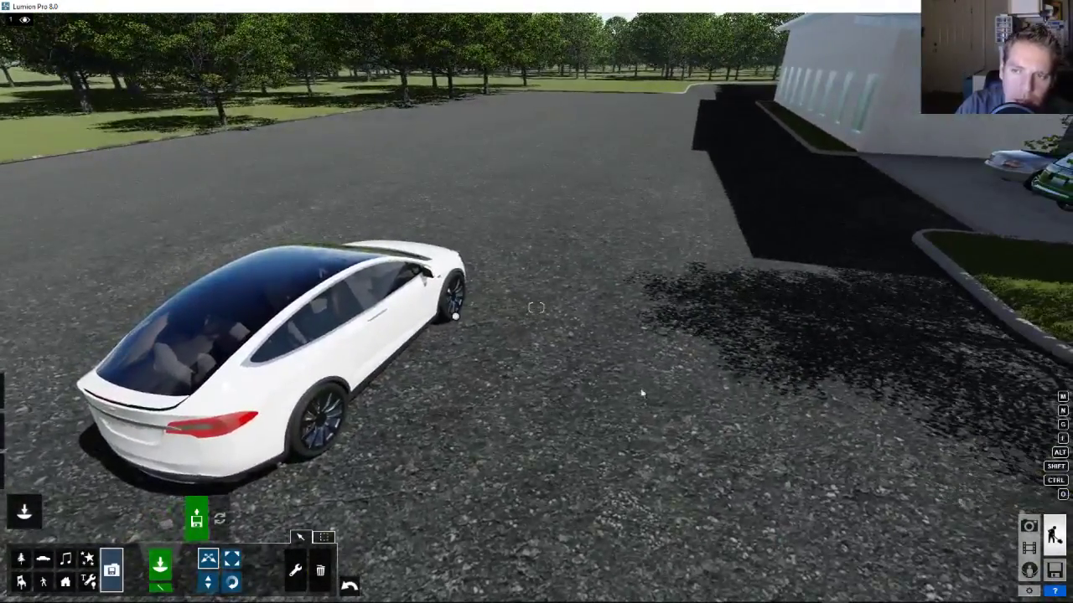
pyautogui.press('w')
pyautogui.moveTo(641, 392); pyautogui.dragTo(445, 417, button='right')
pyautogui.press('w')
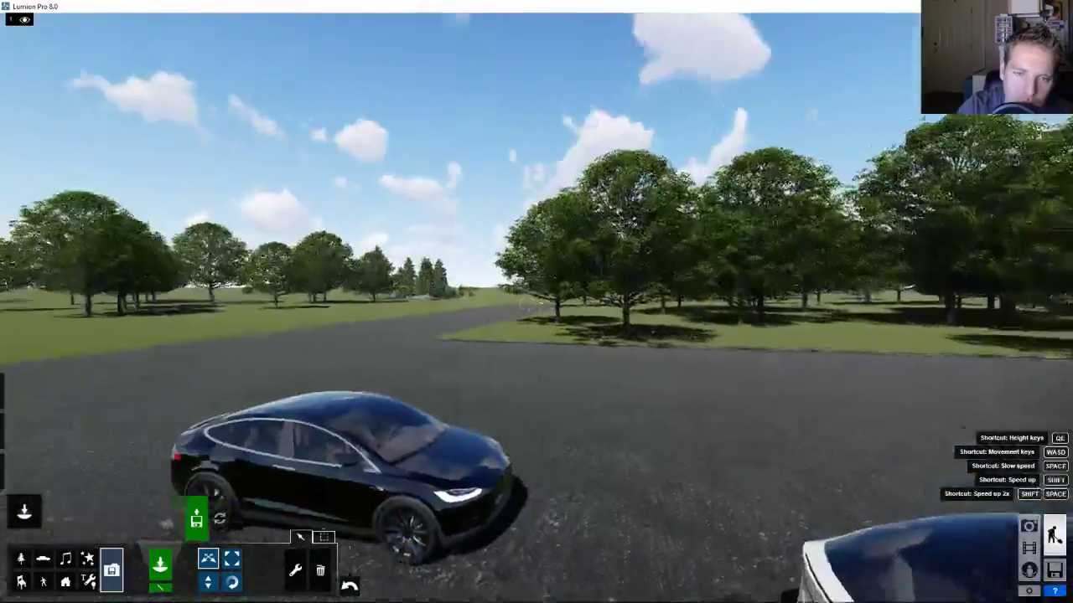
pyautogui.press('s')
pyautogui.moveTo(536, 307); pyautogui.dragTo(559, 398, button='right')
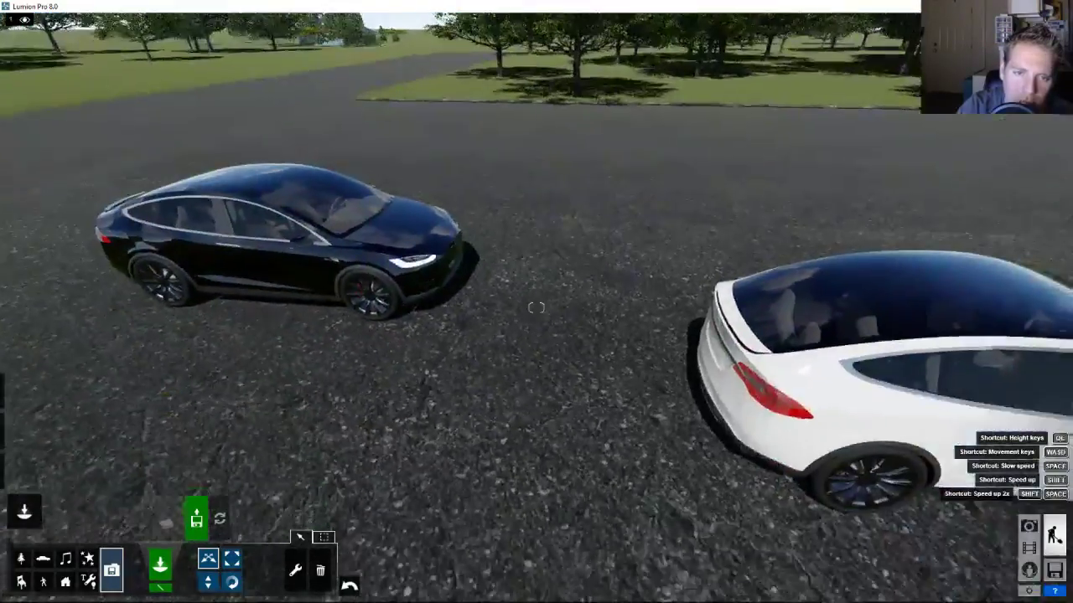
# Examine the black and white Teslas in the parking lot from farther back and from the white car's side
pyautogui.press('s')
pyautogui.moveTo(536, 308); pyautogui.dragTo(503, 245, button='right')
pyautogui.press('w')
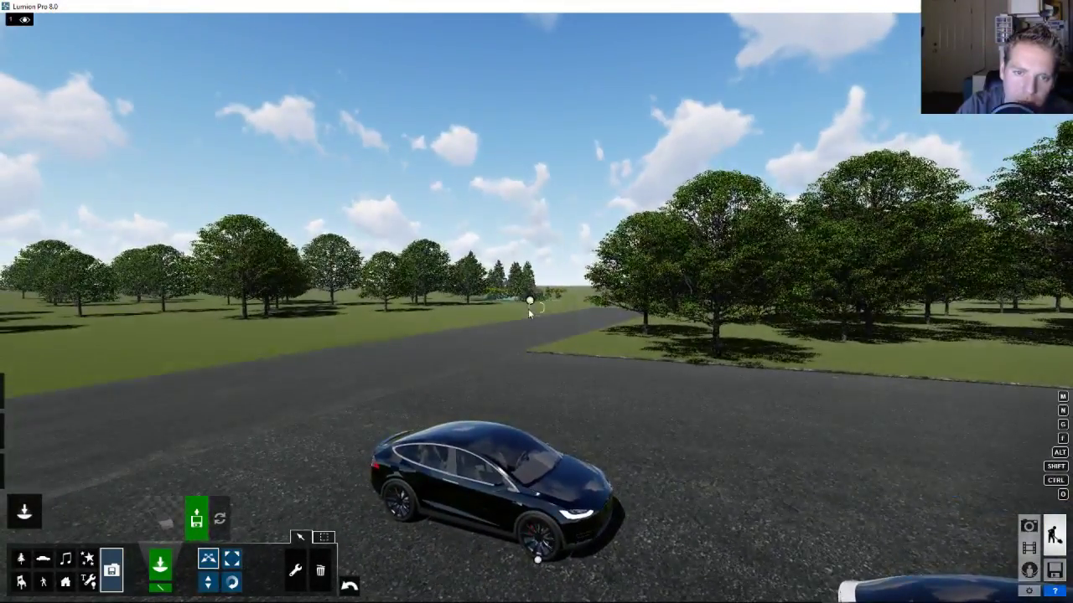
pyautogui.press('s')
pyautogui.moveTo(560, 360); pyautogui.dragTo(720, 406, button='right')
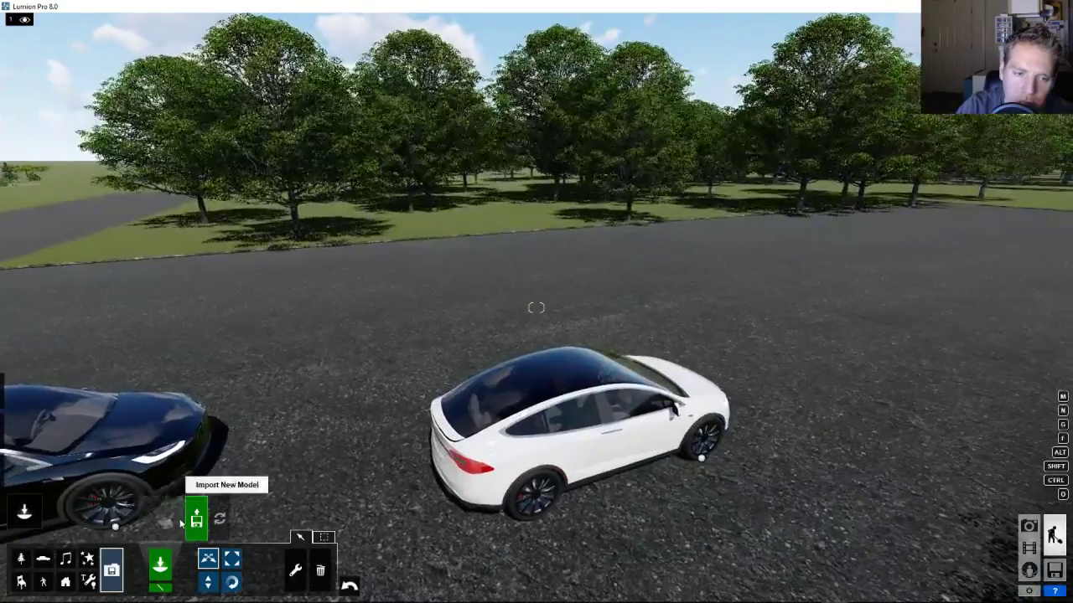
pyautogui.moveTo(317, 503); pyautogui.dragTo(360, 570, button='right')
pyautogui.press('w')
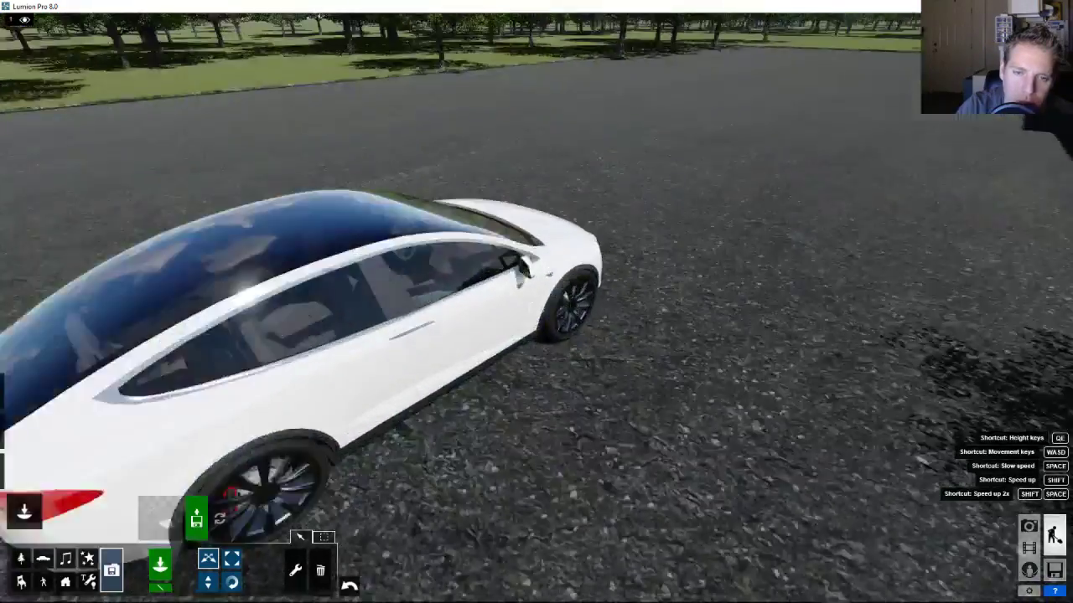
pyautogui.press('s')
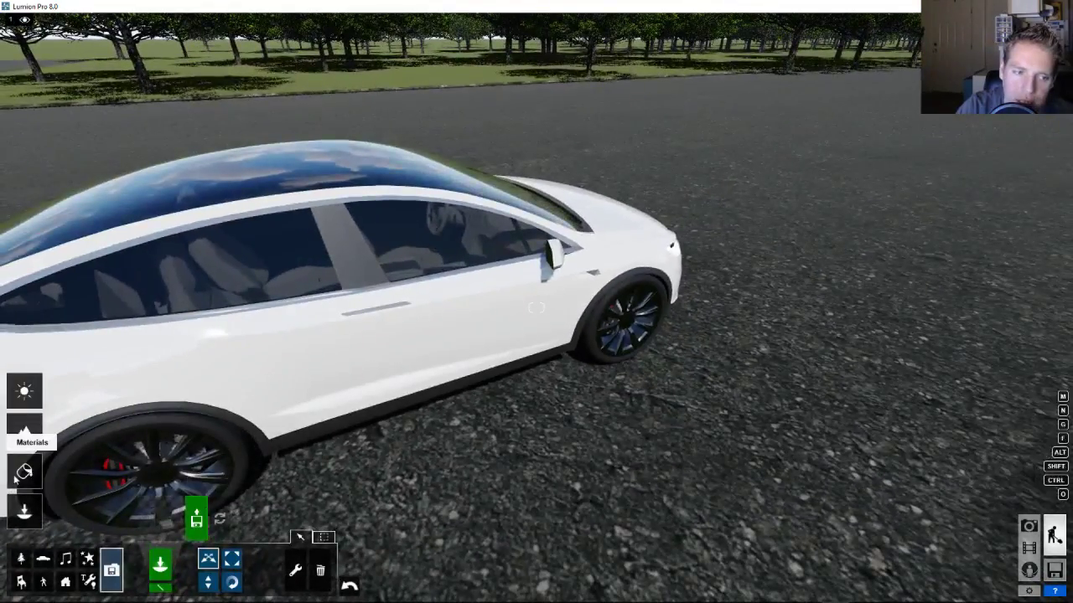
pyautogui.click(25, 472)
pyautogui.press('s')
pyautogui.moveTo(335, 377); pyautogui.dragTo(260, 357, button='right')
pyautogui.press('w')
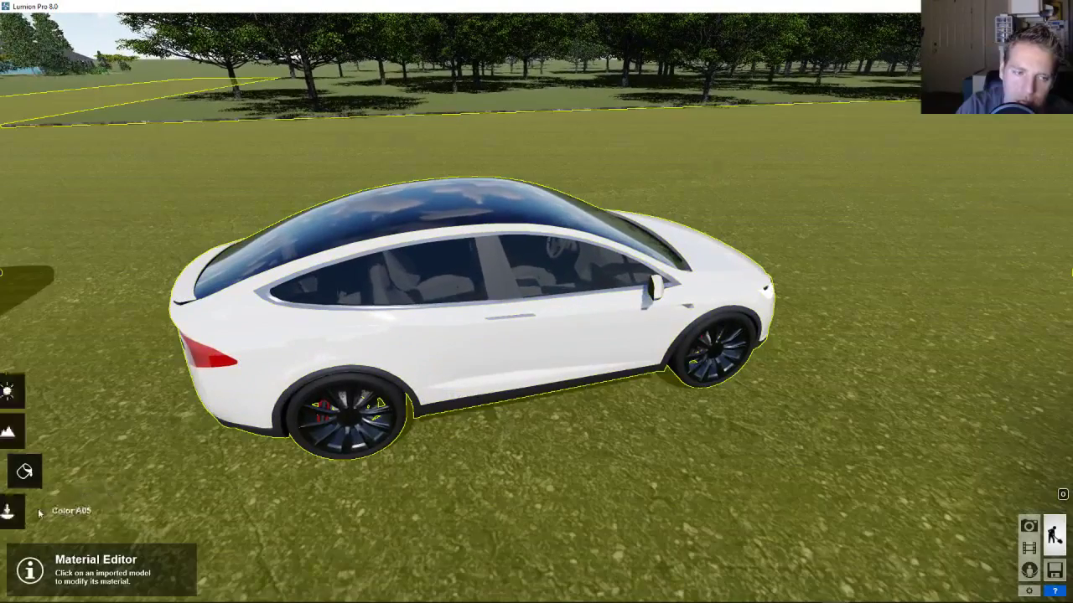
pyautogui.click(32, 512)
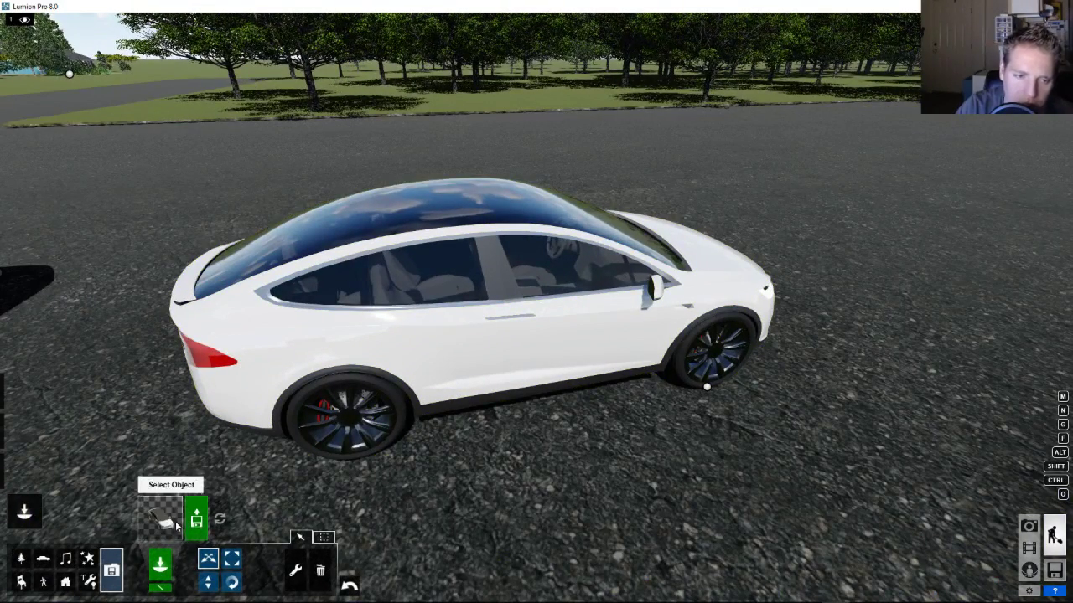
# Select the white Tesla and import Tesla+Model+X.skp as its second variation, named Tesla+Model+X v6
pyautogui.keyDown('ctrl'); pyautogui.moveTo(739, 437); pyautogui.dragTo(623, 342); pyautogui.keyUp('ctrl')
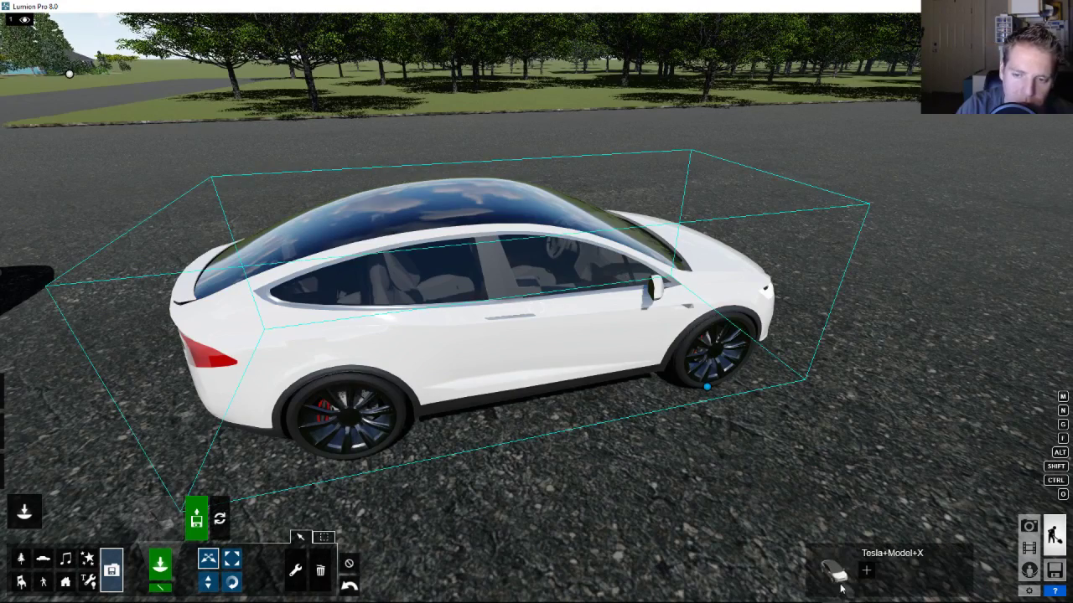
pyautogui.click(865, 570)
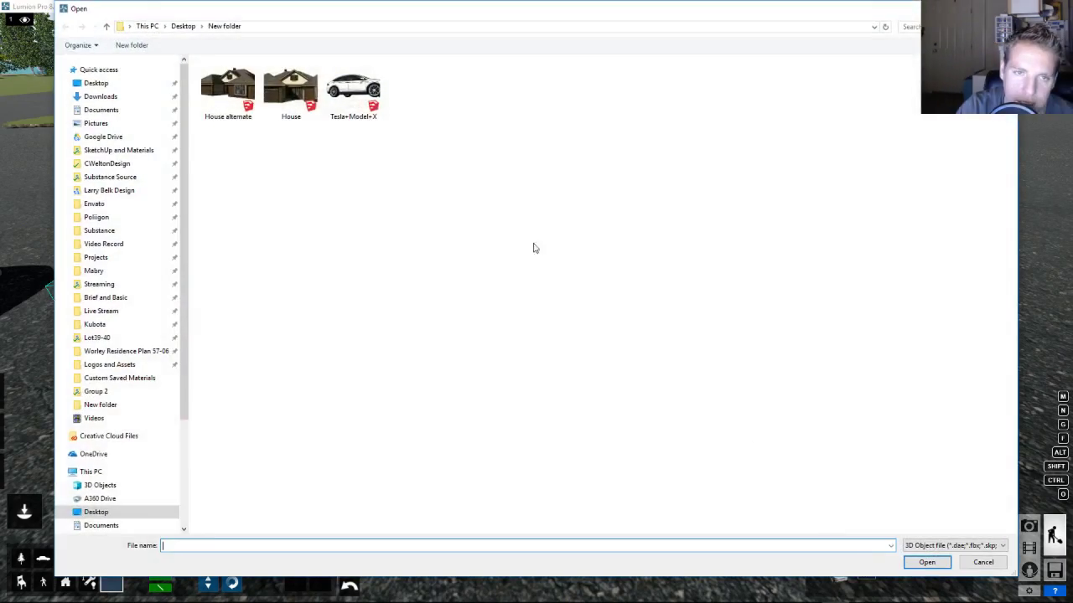
pyautogui.doubleClick(352, 87)
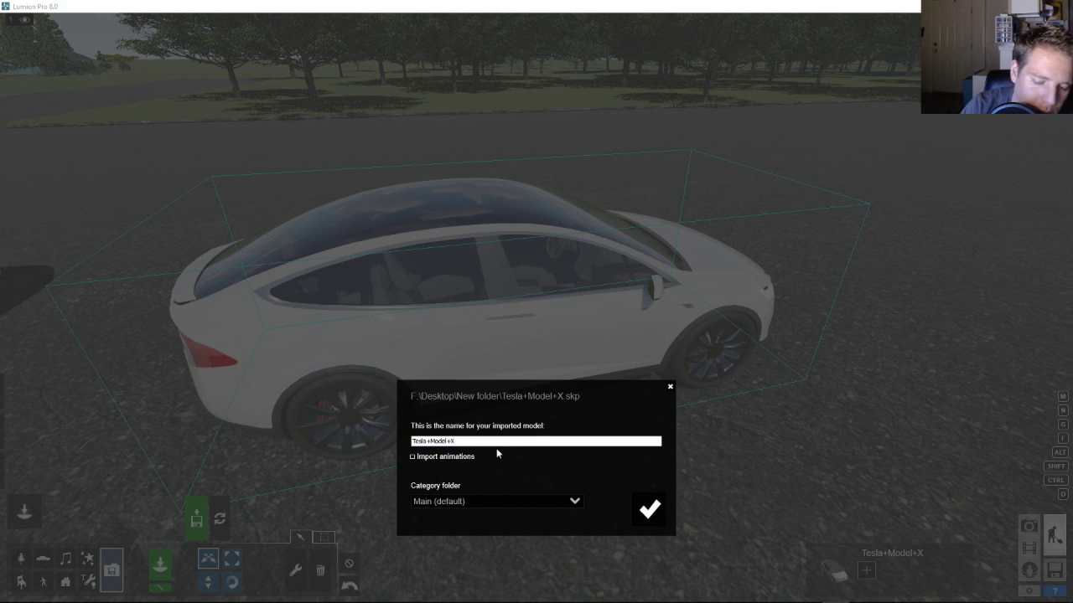
pyautogui.click(497, 439)
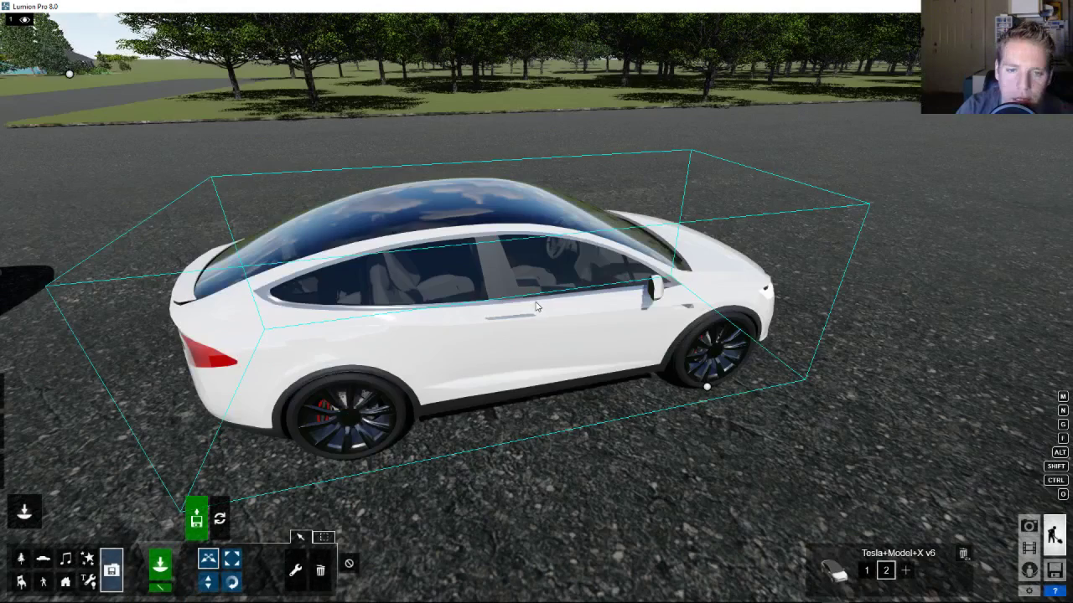
# Compare variations 1 and 2 of the white Tesla from the side and rear
pyautogui.moveTo(516, 346); pyautogui.dragTo(702, 395, button='right')
pyautogui.press('w')
pyautogui.click(24, 471)
pyautogui.press('w')
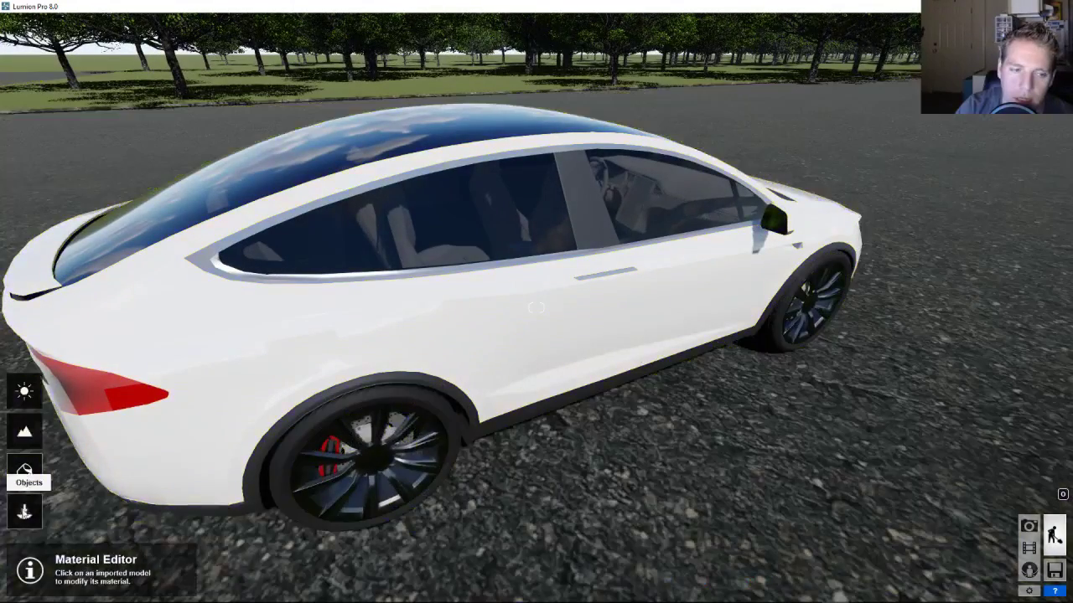
pyautogui.click(25, 512)
pyautogui.press('s')
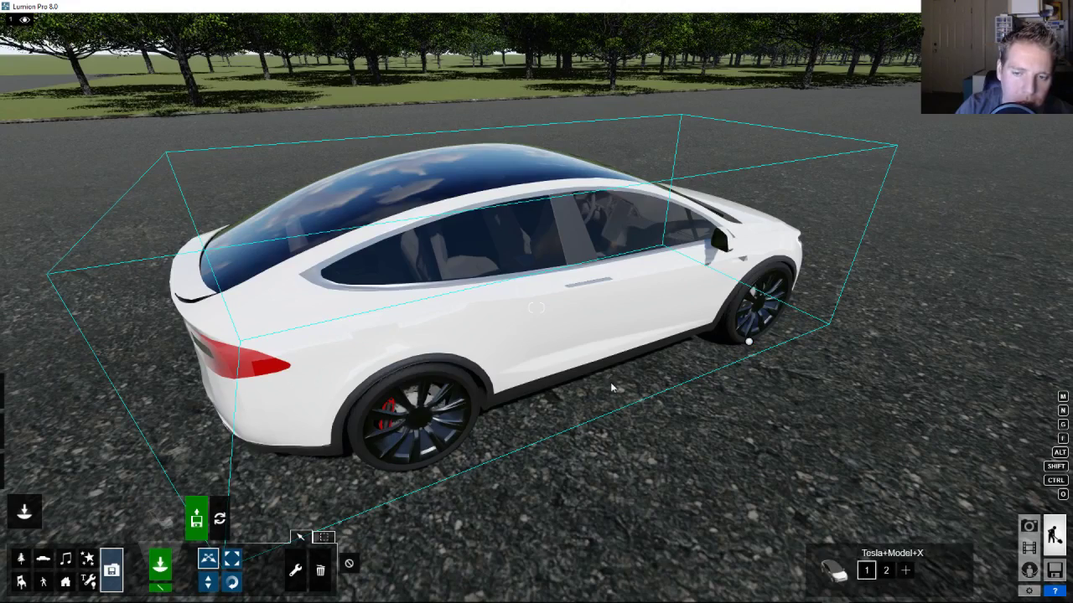
pyautogui.moveTo(611, 387); pyautogui.dragTo(597, 388, button='right')
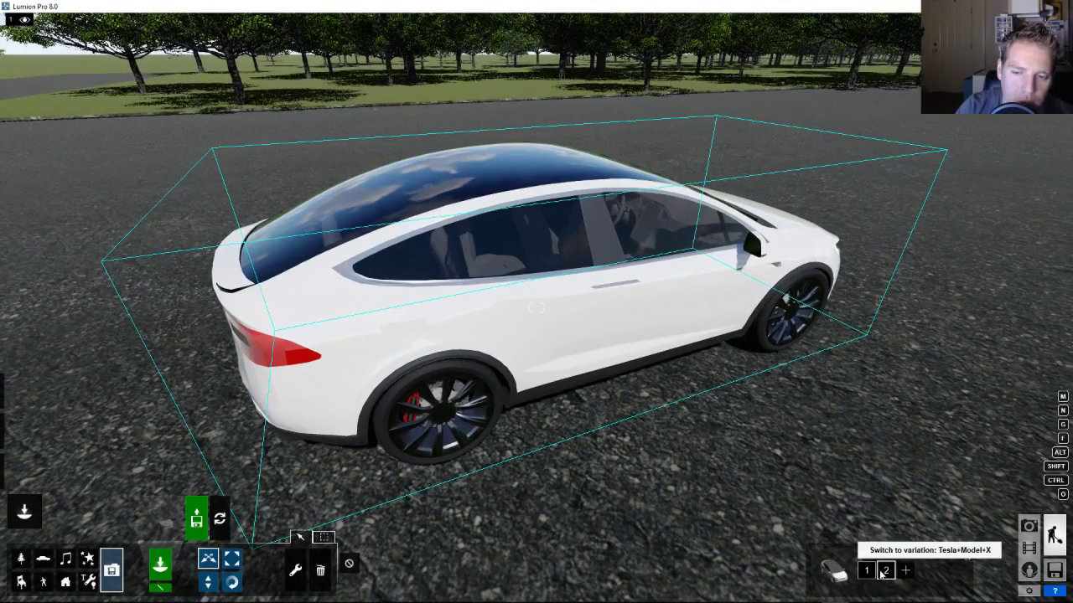
pyautogui.moveTo(482, 396); pyautogui.dragTo(452, 433, button='right')
pyautogui.press('w')
pyautogui.press('s')
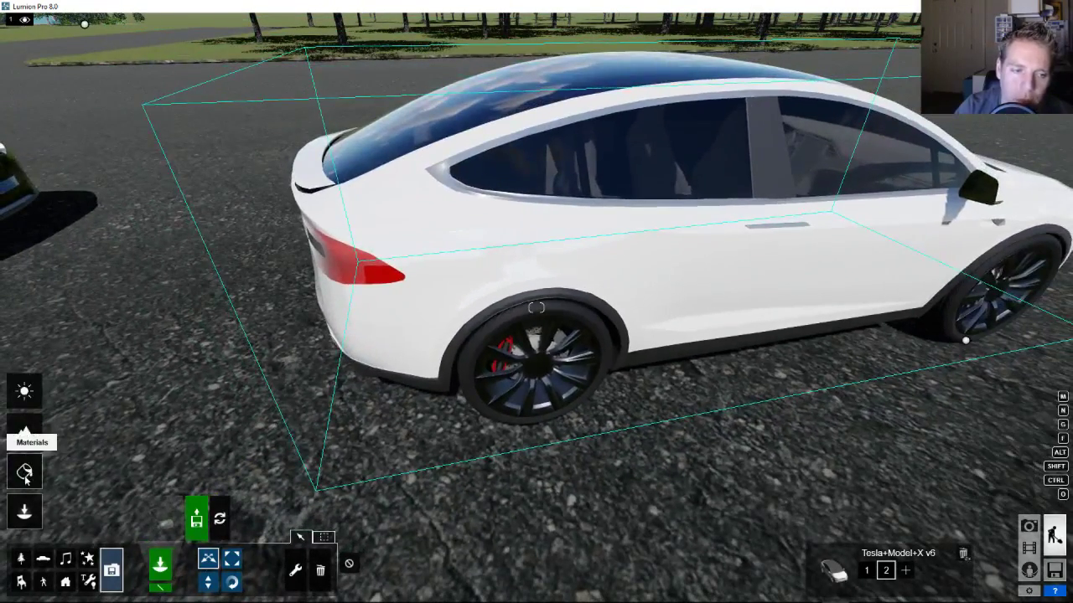
# Save the material set of the Tesla's second variation over the existing Model X.mtt file
pyautogui.click(25, 474)
pyautogui.click(525, 283)
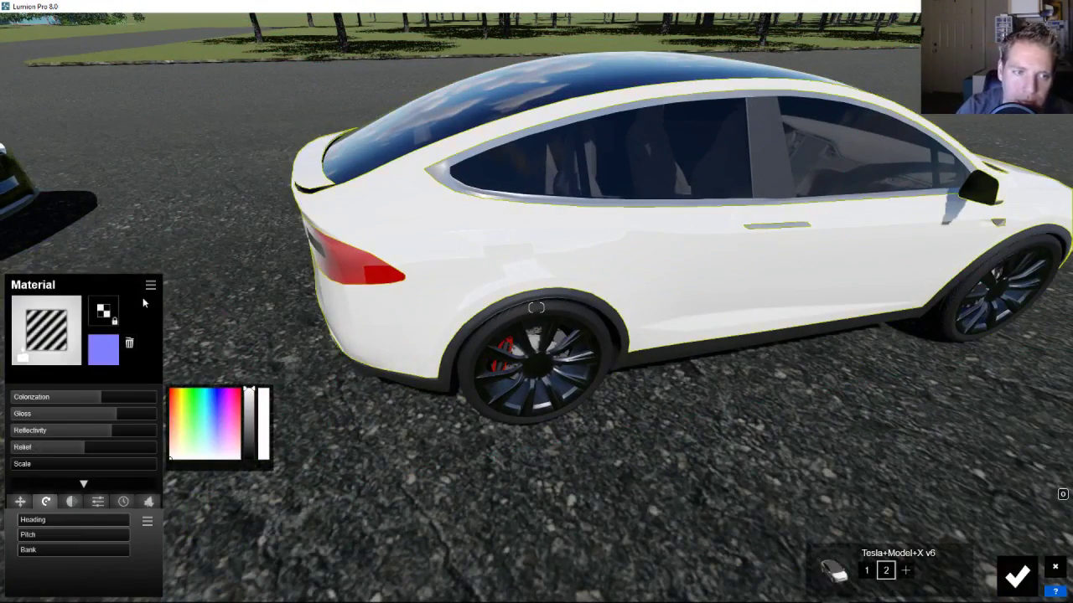
pyautogui.click(151, 286)
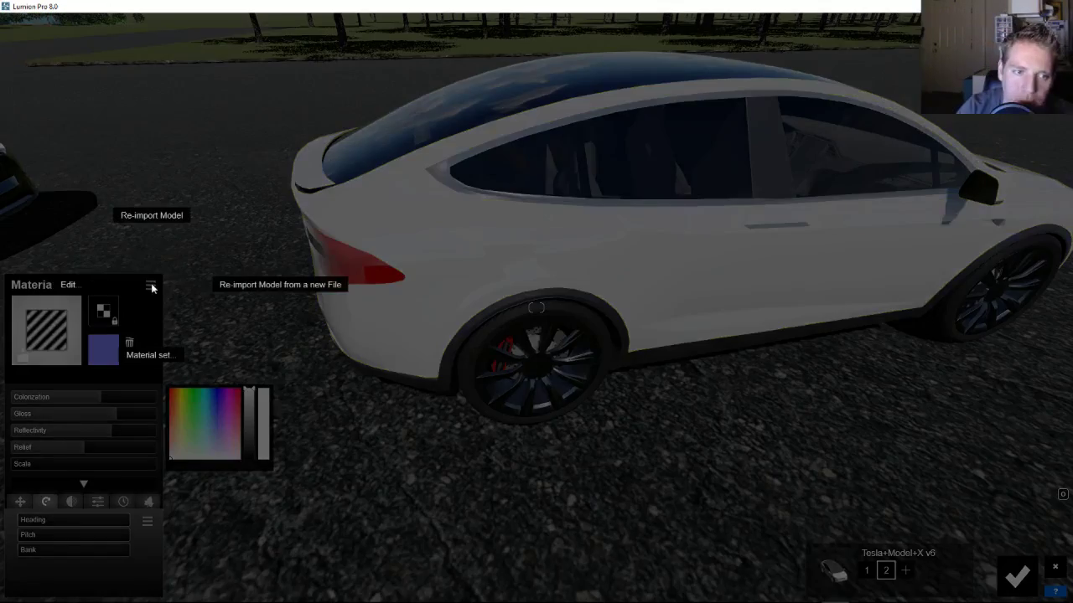
pyautogui.click(151, 356)
pyautogui.click(152, 395)
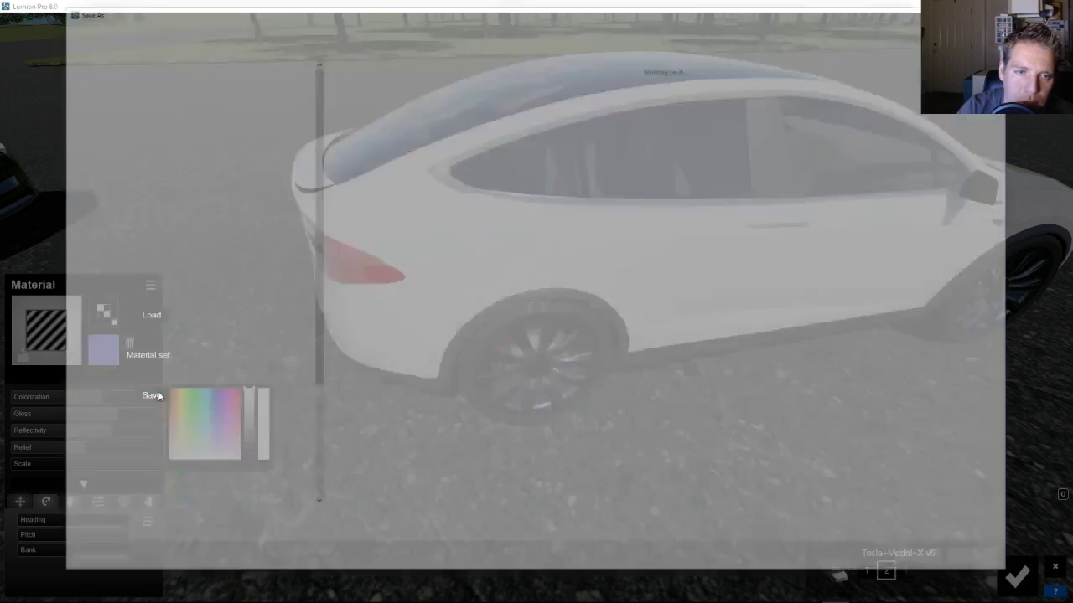
pyautogui.click(402, 94)
pyautogui.click(927, 562)
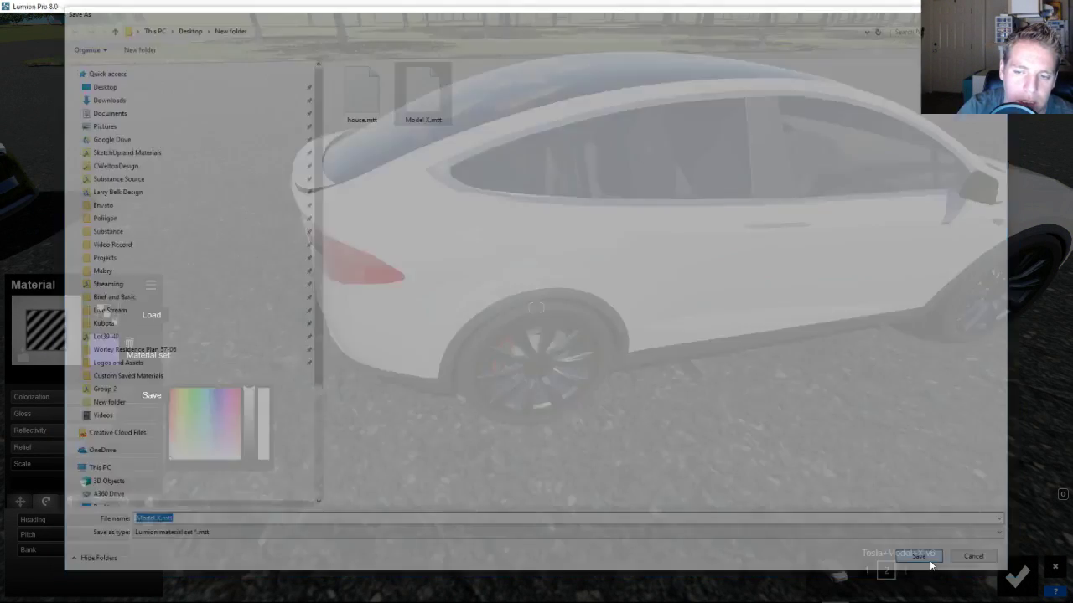
pyautogui.click(554, 347)
# Check the car body's materials while switching between the two Tesla variations in the material editor
pyautogui.moveTo(557, 348); pyautogui.dragTo(612, 287, button='right')
pyautogui.press('w')
pyautogui.press('s')
pyautogui.press('s')
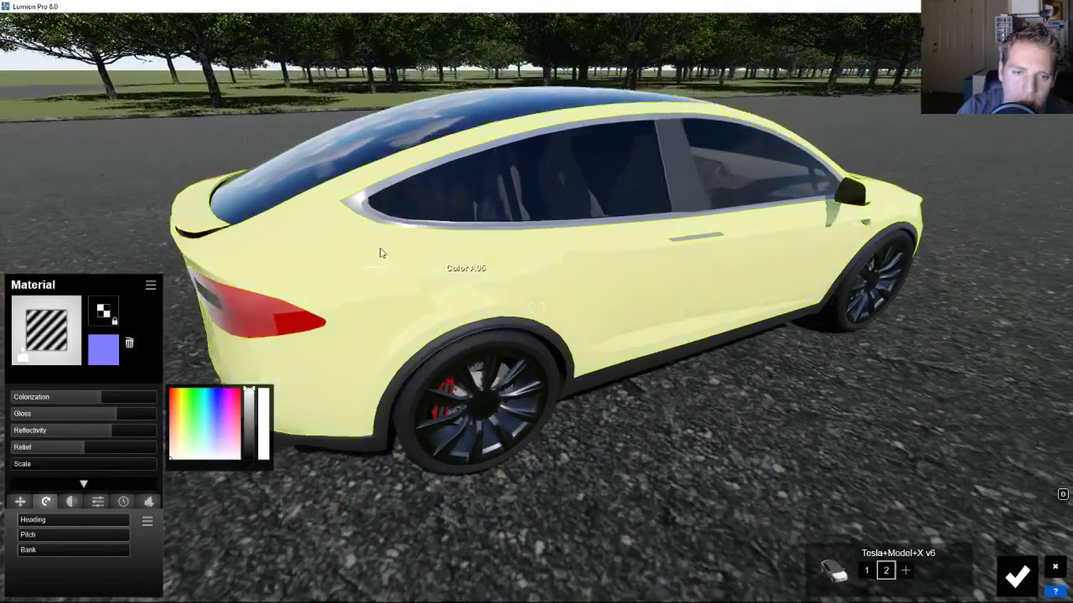
pyautogui.press('s')
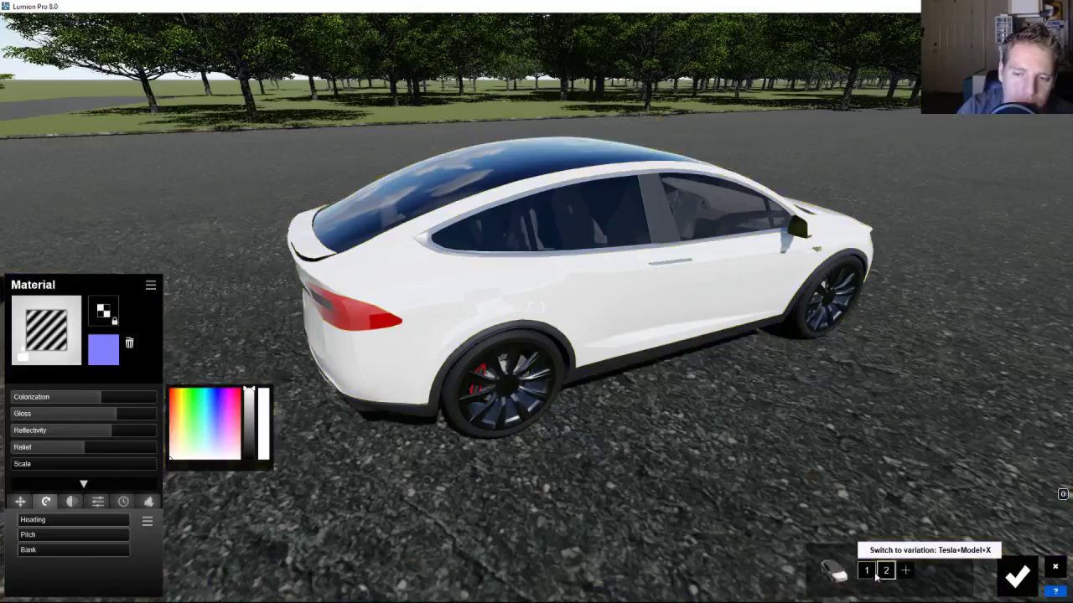
pyautogui.click(868, 574)
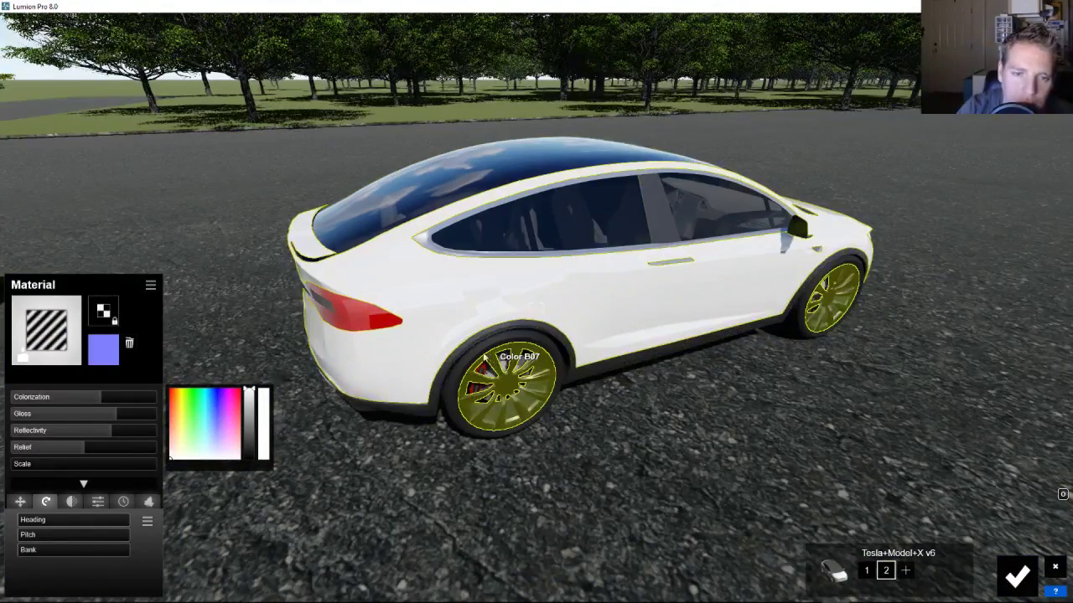
# Recolour the body paint of the Tesla+Model+X v6 variation red
pyautogui.press('w')
pyautogui.moveTo(509, 350); pyautogui.dragTo(402, 374, button='right')
pyautogui.press('s')
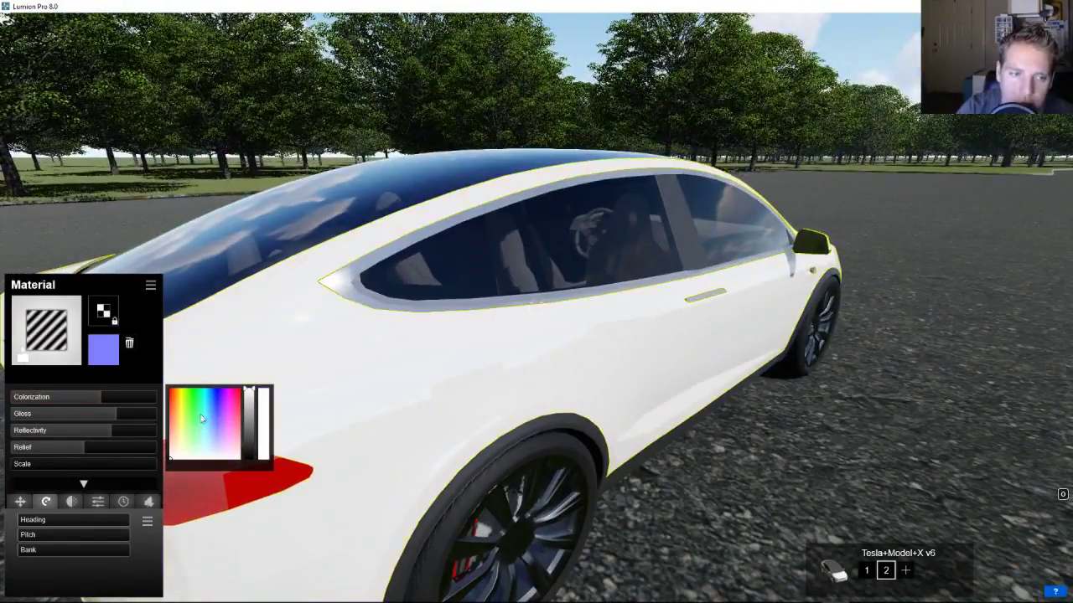
pyautogui.click(172, 391)
pyautogui.press('s')
# Import Tesla+Model+X.skp as a third variation of the Tesla, named Tesla+Model+X v7
pyautogui.click(913, 575)
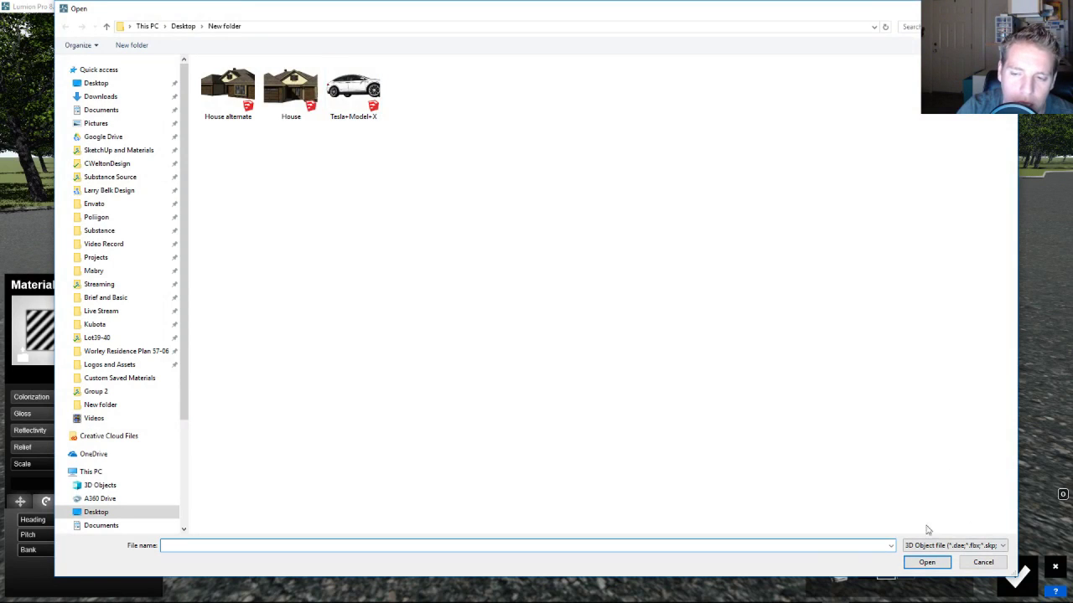
pyautogui.doubleClick(353, 92)
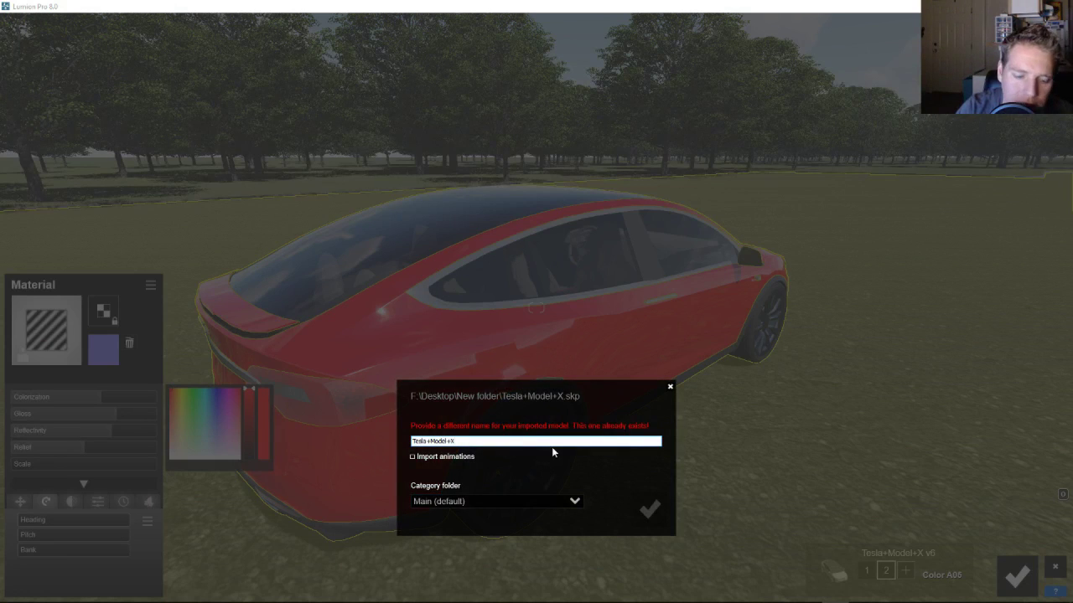
pyautogui.write('v7')
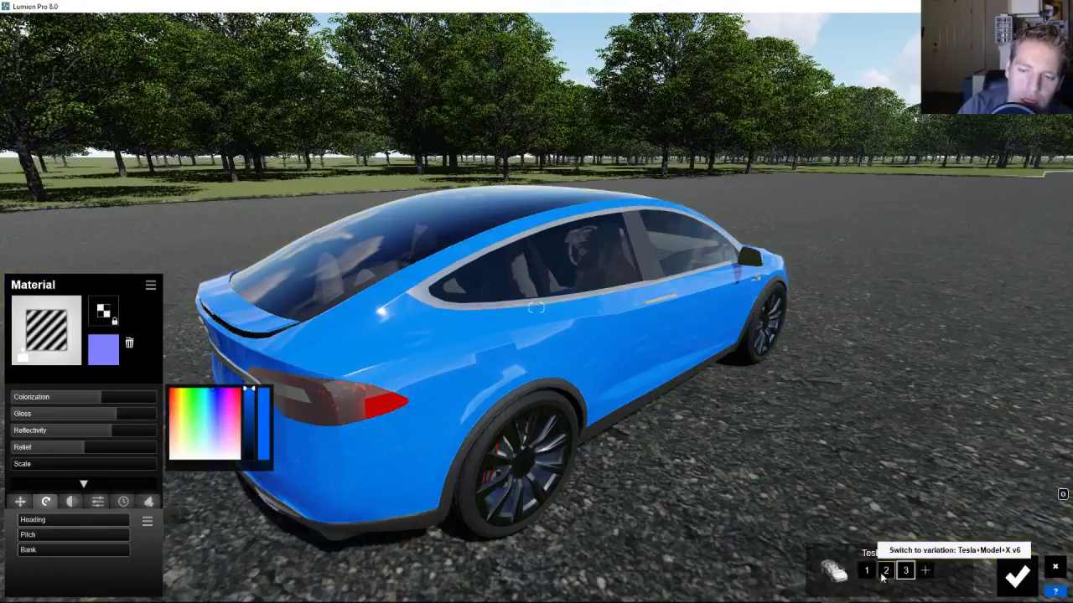
# Cycle through Tesla variations 2, 1 and 3 to compare their body colours, ending on the blue one
pyautogui.click(881, 575)
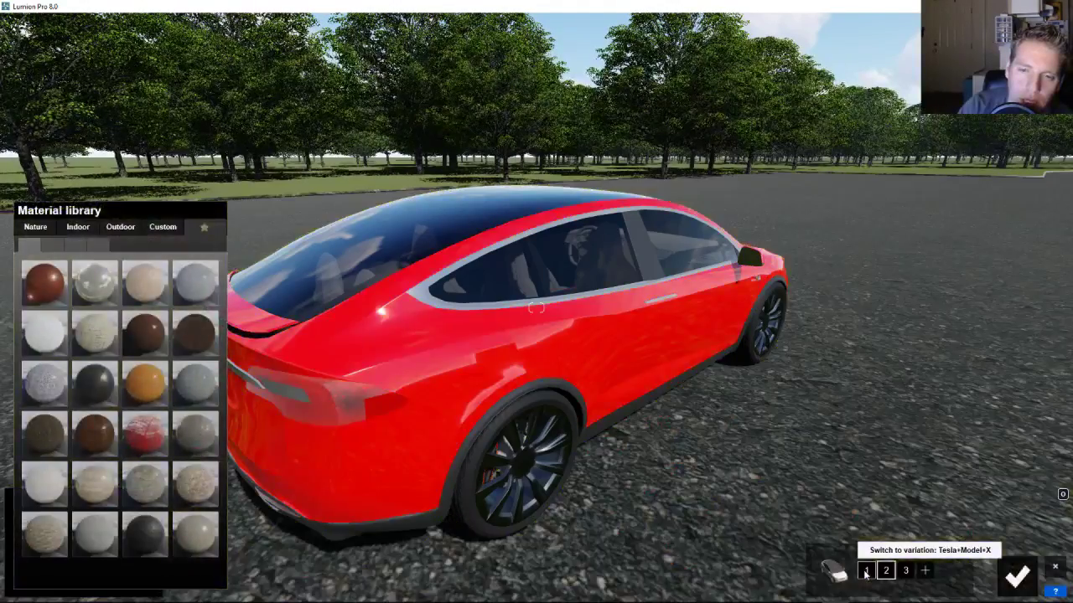
pyautogui.click(868, 574)
pyautogui.click(905, 571)
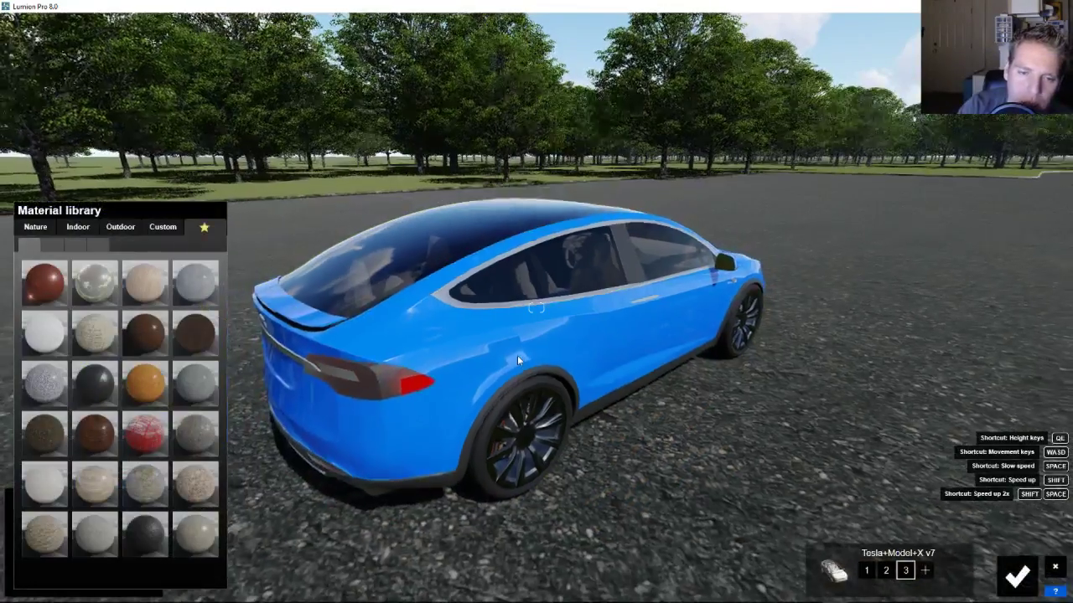
pyautogui.press('s')
pyautogui.moveTo(517, 360); pyautogui.dragTo(490, 384, button='right')
pyautogui.press('w')
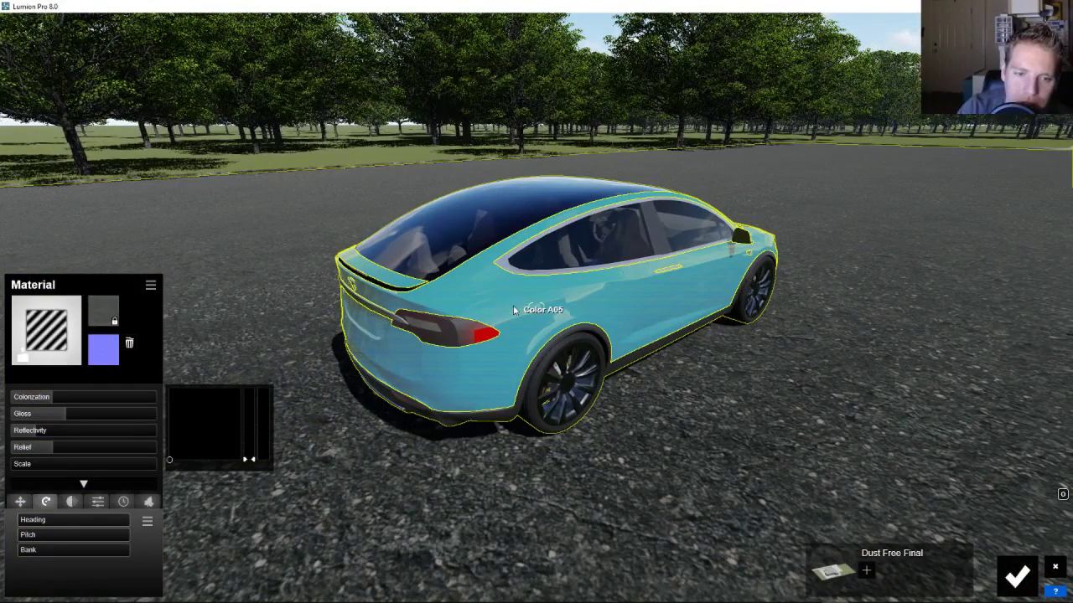
# Import Extended+Cab+Ranger.skp from the Desktop as a fourth variation of the Tesla, named Extended+Cab+Ranger v4
pyautogui.click(563, 314)
pyautogui.press('w')
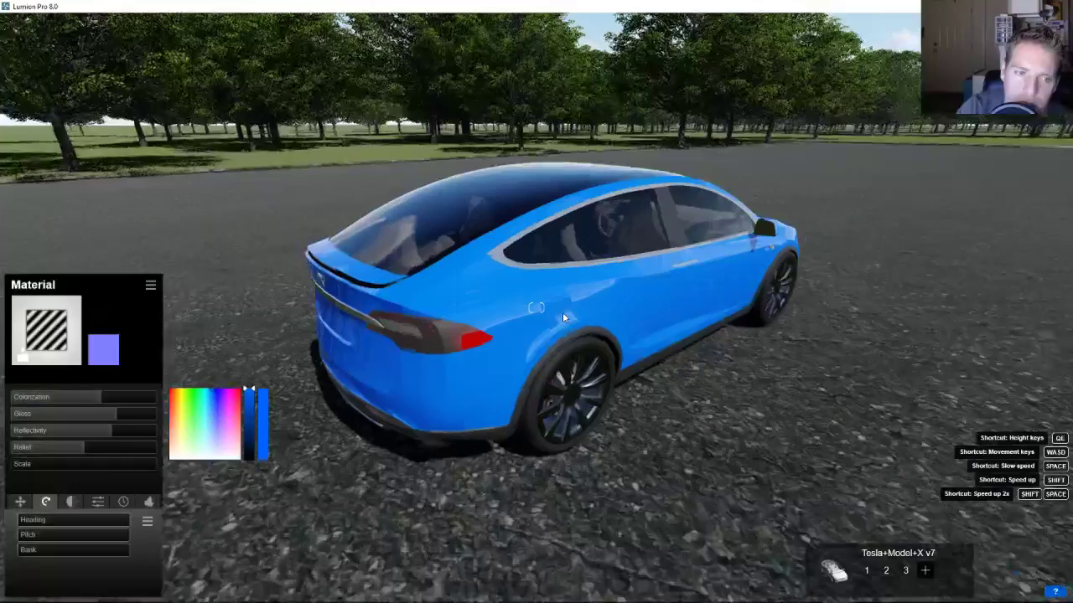
pyautogui.press('s')
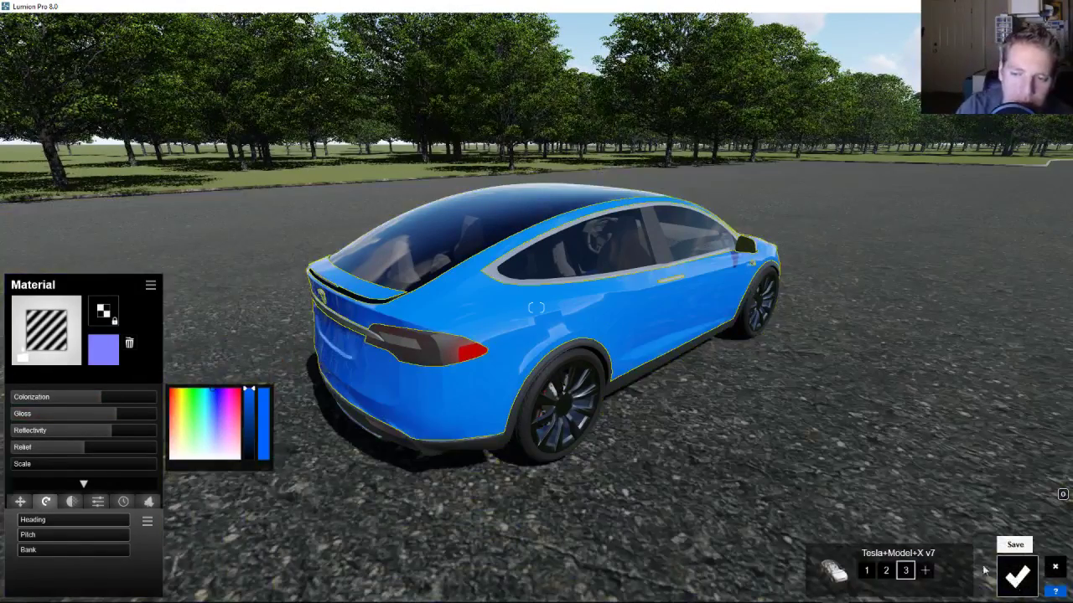
pyautogui.moveTo(579, 419); pyautogui.dragTo(518, 430, button='right')
pyautogui.press('s')
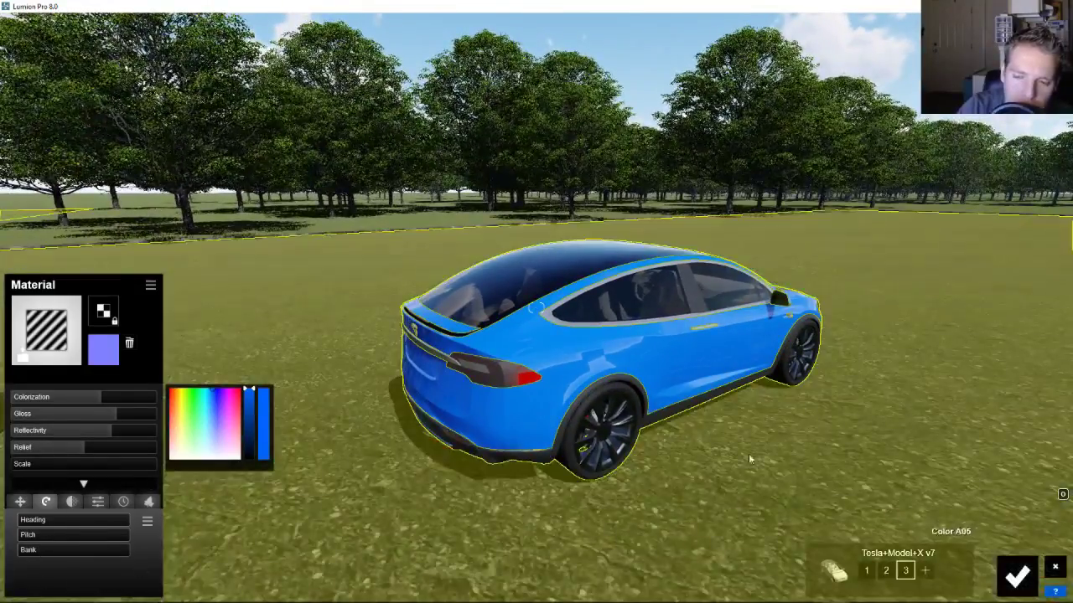
pyautogui.moveTo(750, 457); pyautogui.dragTo(805, 467, button='right')
pyautogui.press('w')
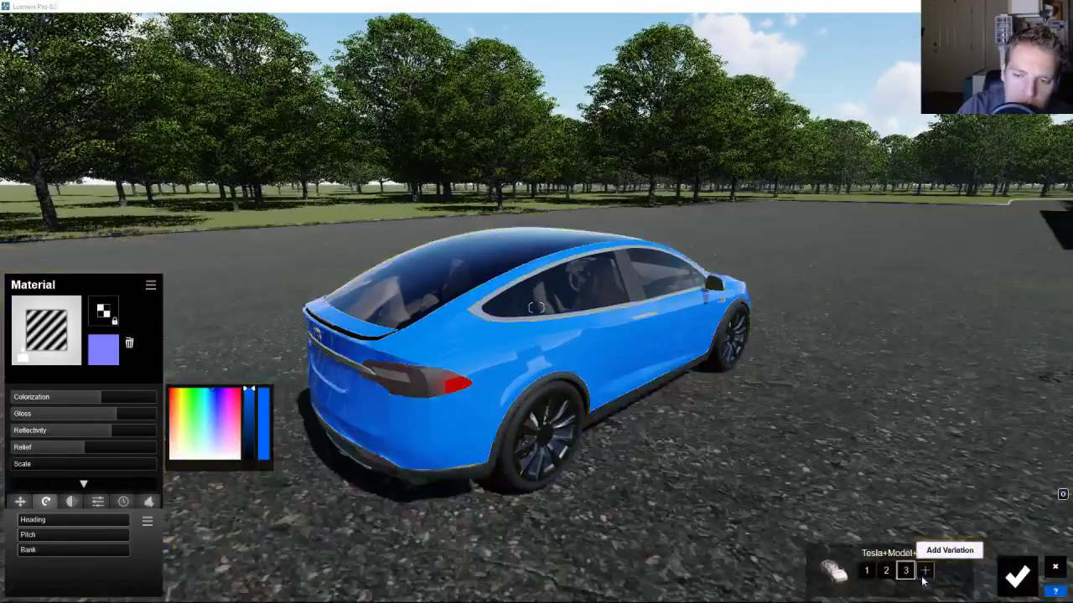
pyautogui.click(924, 572)
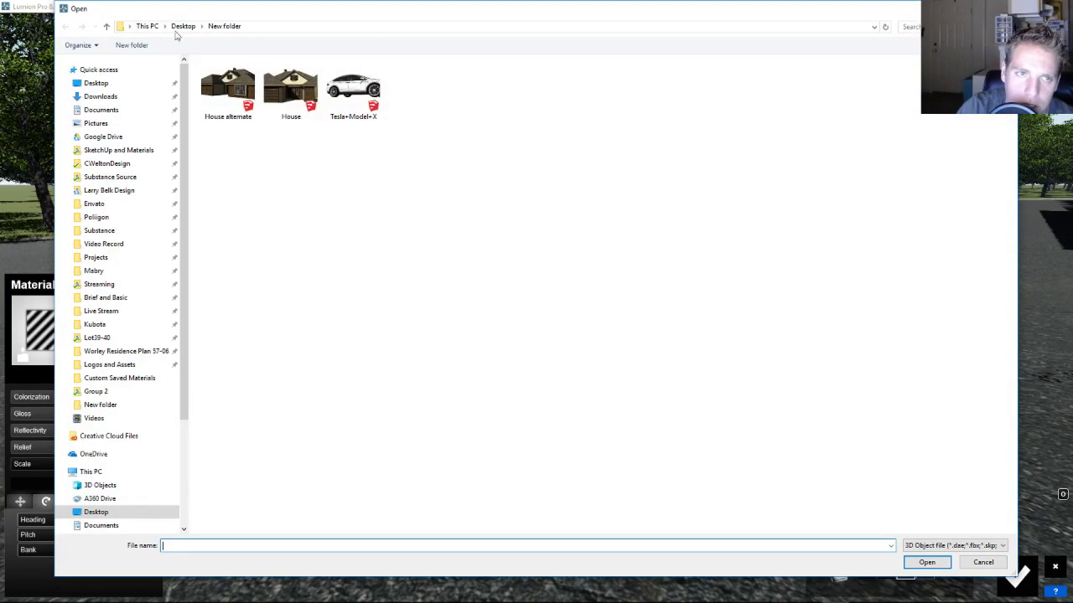
pyautogui.click(182, 26)
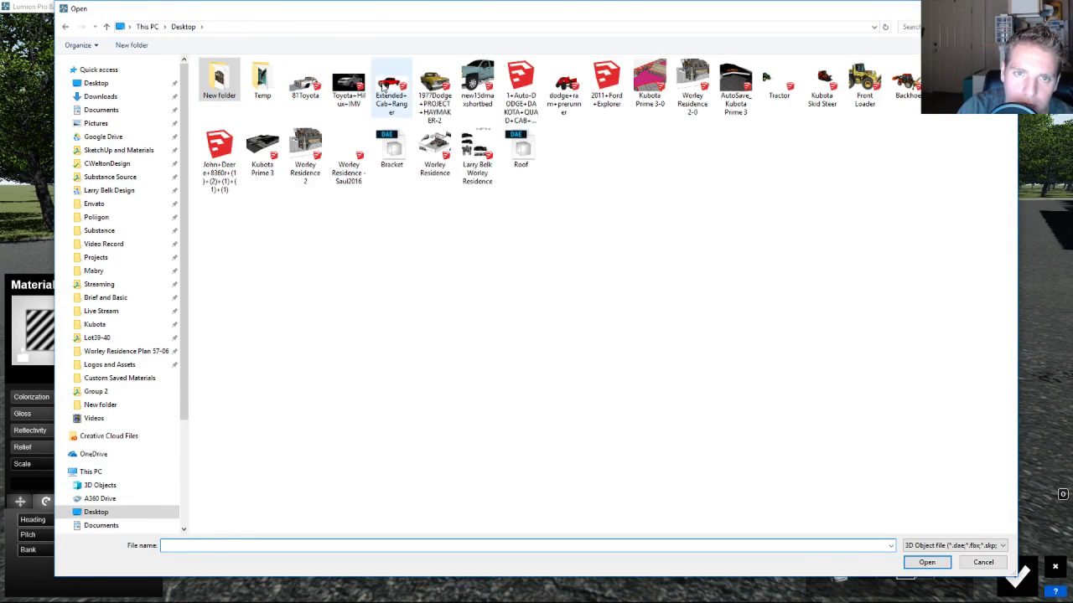
pyautogui.doubleClick(383, 86)
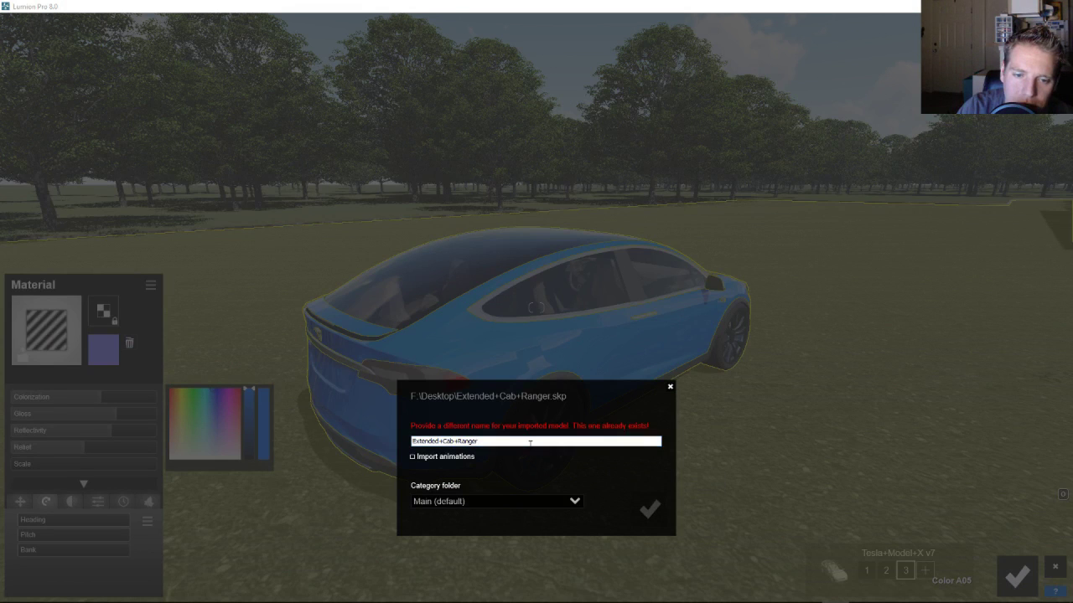
pyautogui.write('v4')
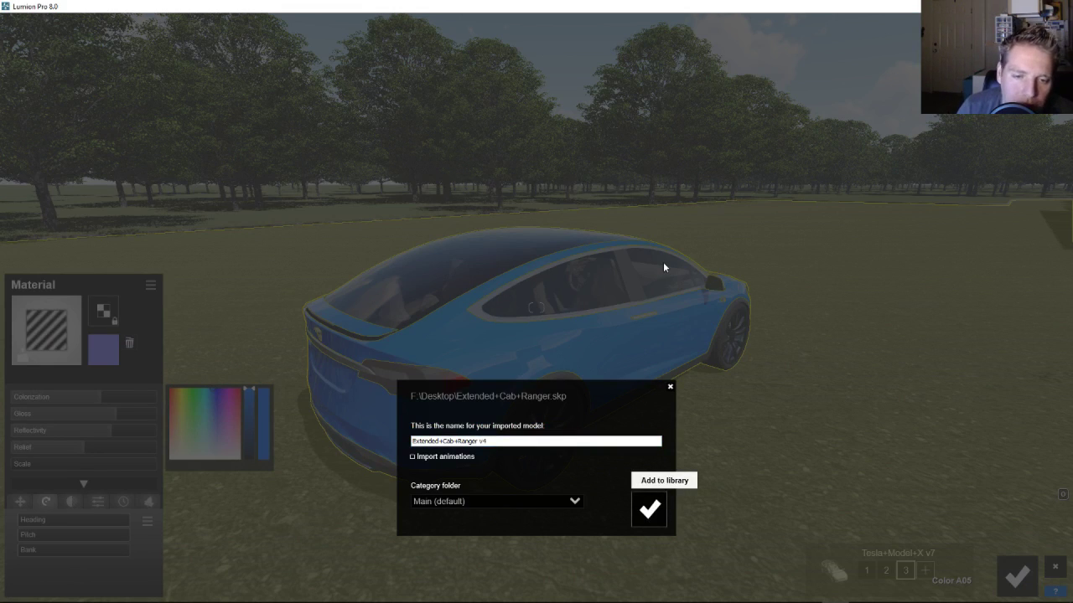
pyautogui.press('Return')
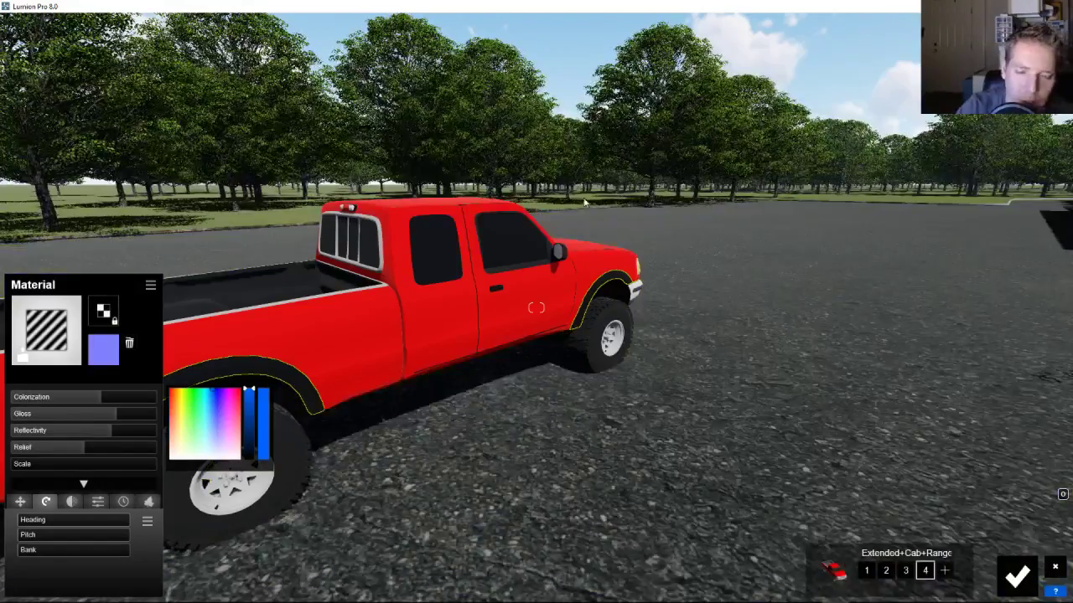
# Cycle through variations 3, 1 and 2 of the new variation set, returning to variation 4, the red Ranger truck
pyautogui.press('s')
pyautogui.moveTo(584, 201); pyautogui.dragTo(828, 436, button='right')
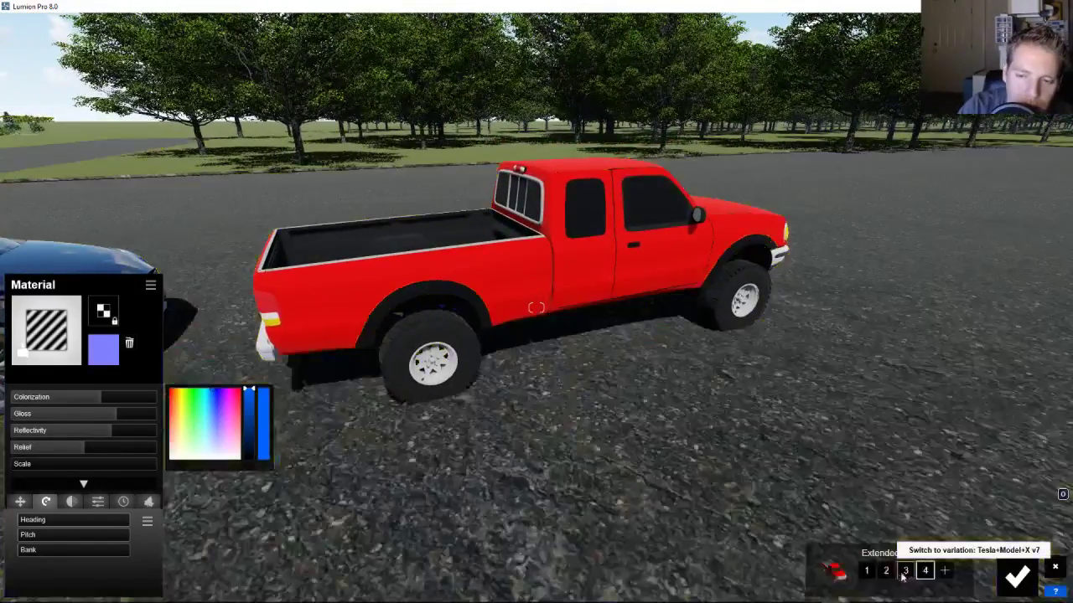
pyautogui.click(905, 571)
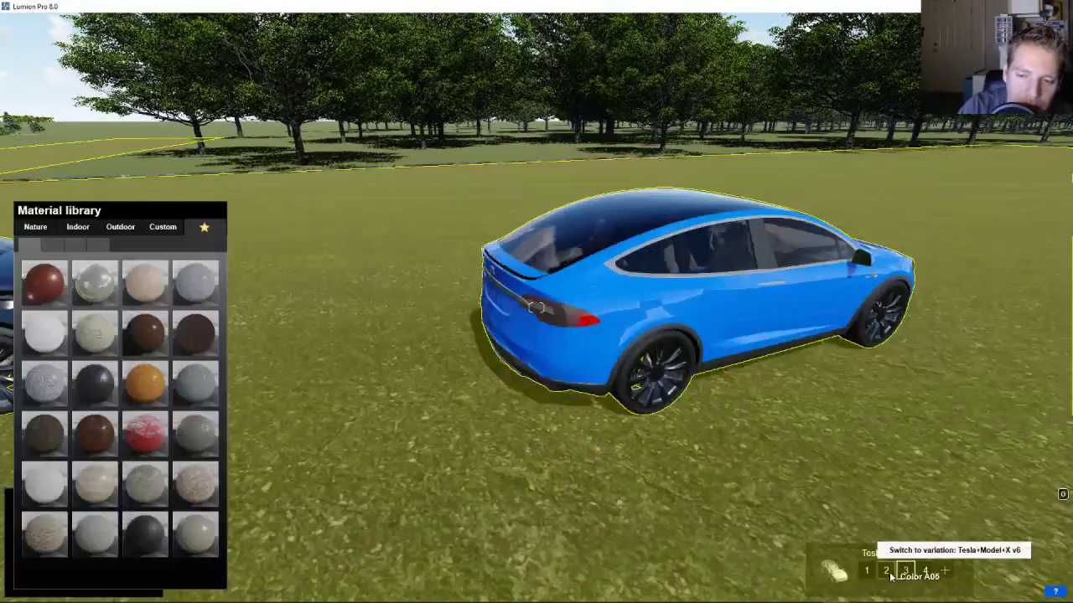
pyautogui.click(868, 573)
pyautogui.click(886, 572)
pyautogui.click(905, 572)
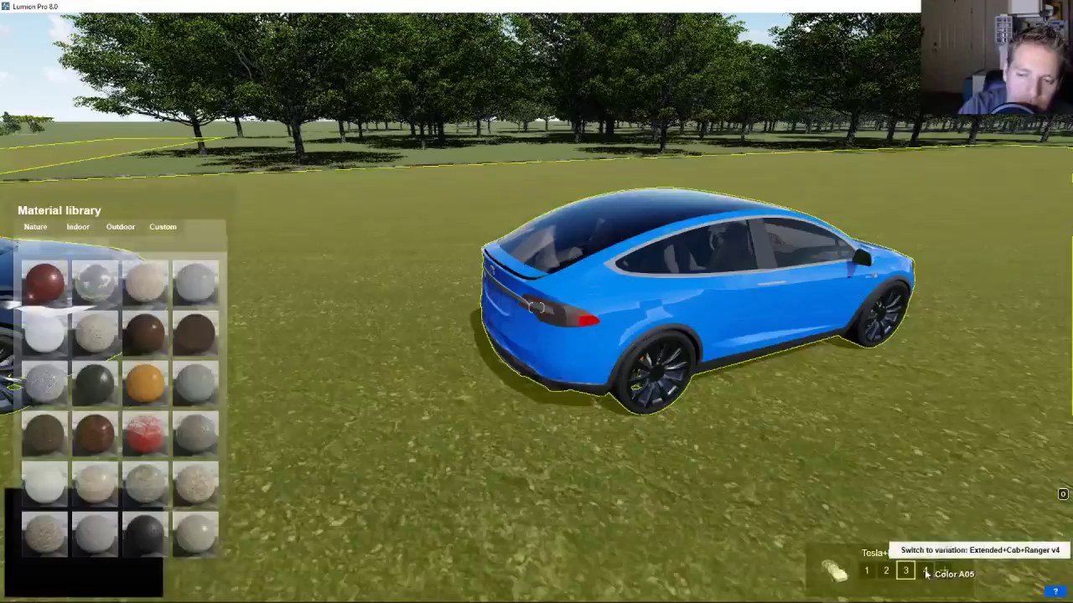
pyautogui.click(925, 572)
# Compare the Ranger truck with the blue Tesla variation up close, and check the Desktop for another model to add without importing one
pyautogui.press('w')
pyautogui.moveTo(761, 306); pyautogui.dragTo(731, 270, button='right')
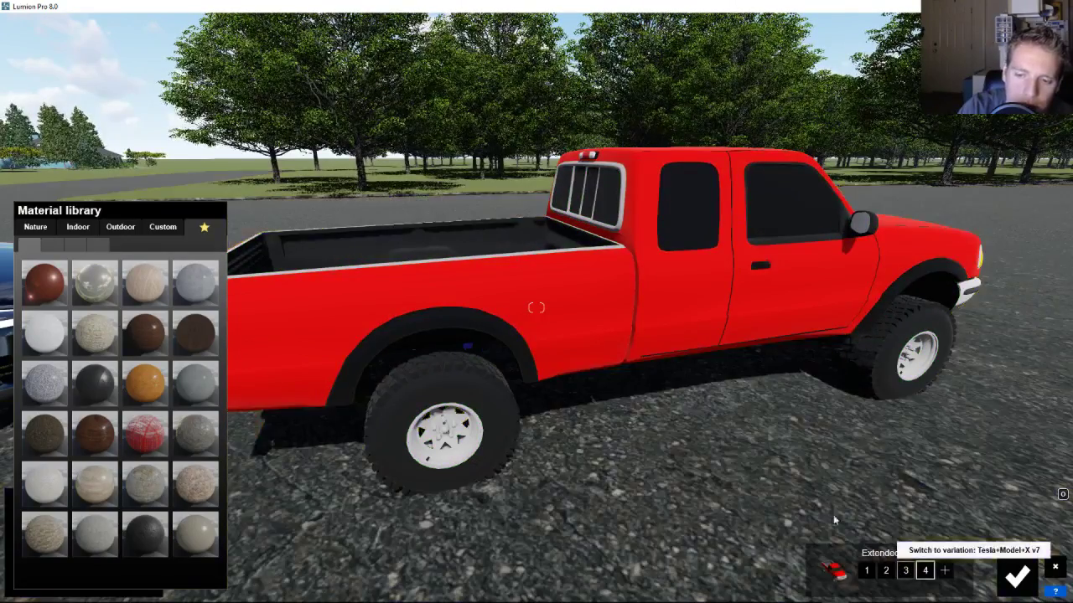
pyautogui.click(905, 571)
pyautogui.moveTo(738, 346); pyautogui.dragTo(813, 370, button='right')
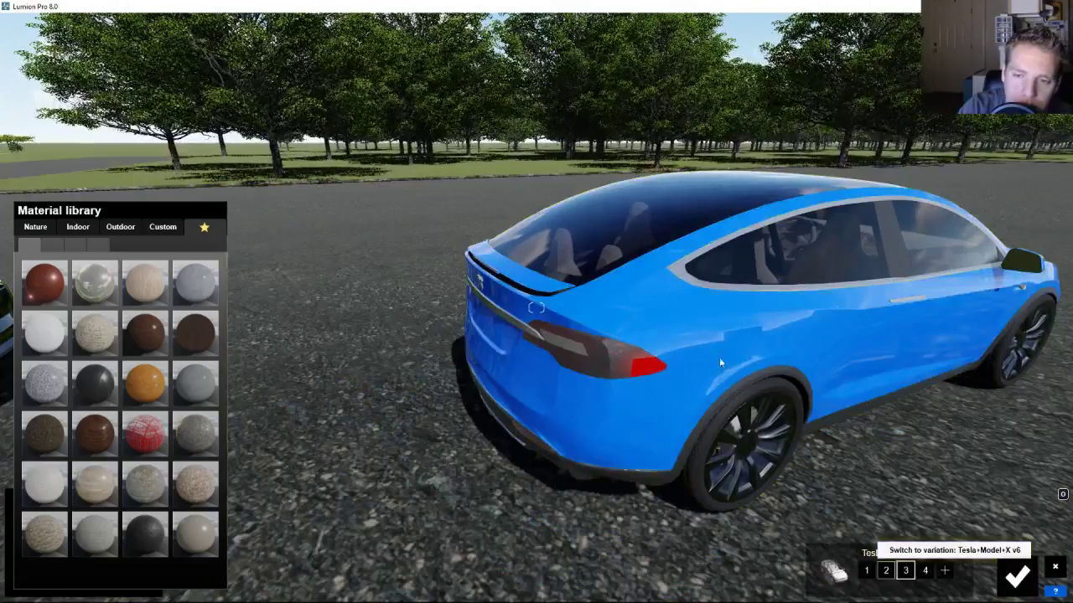
pyautogui.click(885, 571)
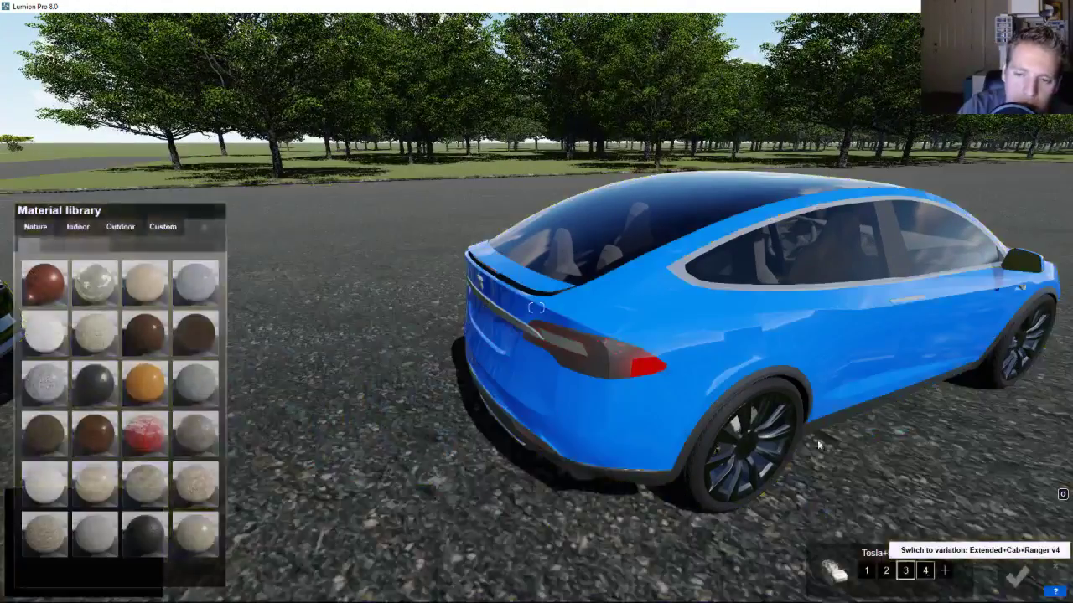
pyautogui.click(925, 571)
pyautogui.press('s')
pyautogui.moveTo(575, 302)
pyautogui.mouseDown(button='right')
pyautogui.moveTo(608, 293)
pyautogui.moveTo(591, 295)
pyautogui.mouseUp(button='right')
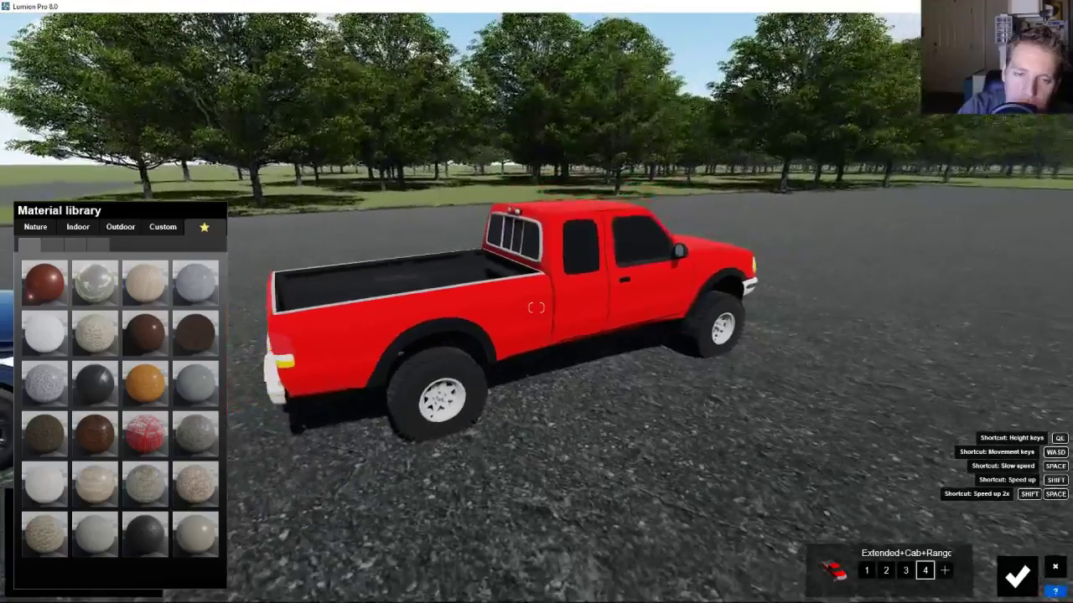
pyautogui.click(944, 570)
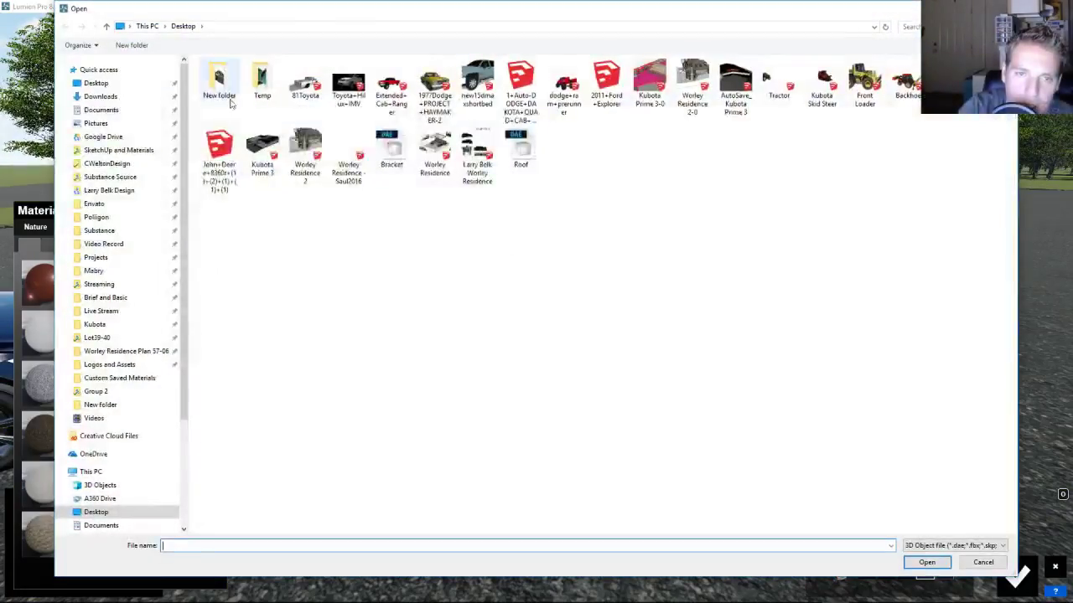
pyautogui.click(983, 562)
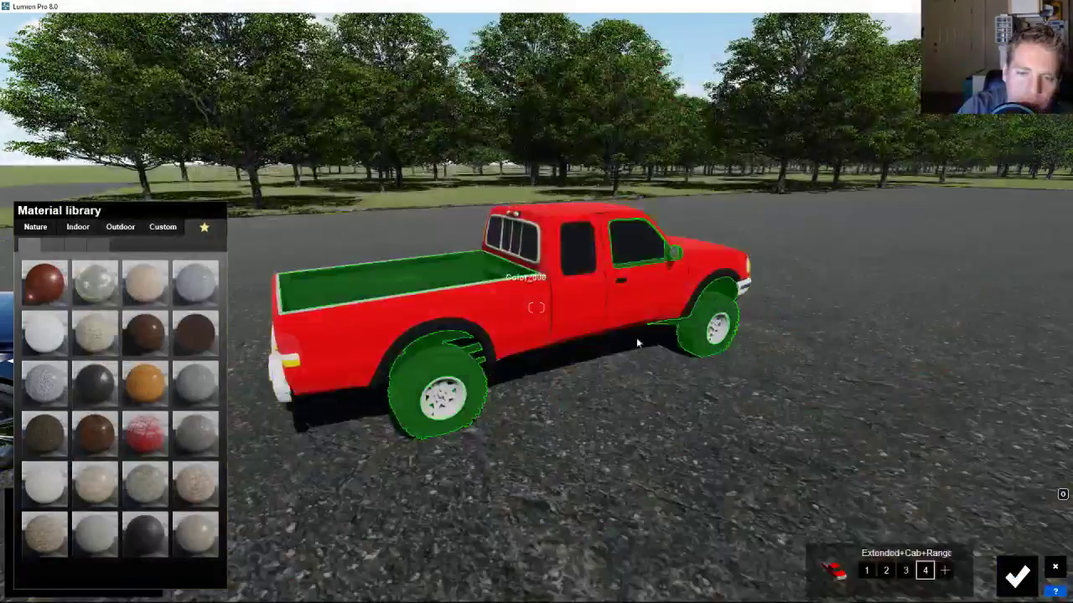
# View the red truck together with the dark Tesla from behind, and exit material editing of the truck
pyautogui.press('d')
pyautogui.moveTo(636, 337)
pyautogui.mouseDown(button='right')
pyautogui.moveTo(537, 307)
pyautogui.moveTo(655, 345)
pyautogui.mouseUp(button='right')
pyautogui.press('s')
pyautogui.press('w')
pyautogui.press('a')
pyautogui.press('s')
pyautogui.press('s')
pyautogui.press('a')
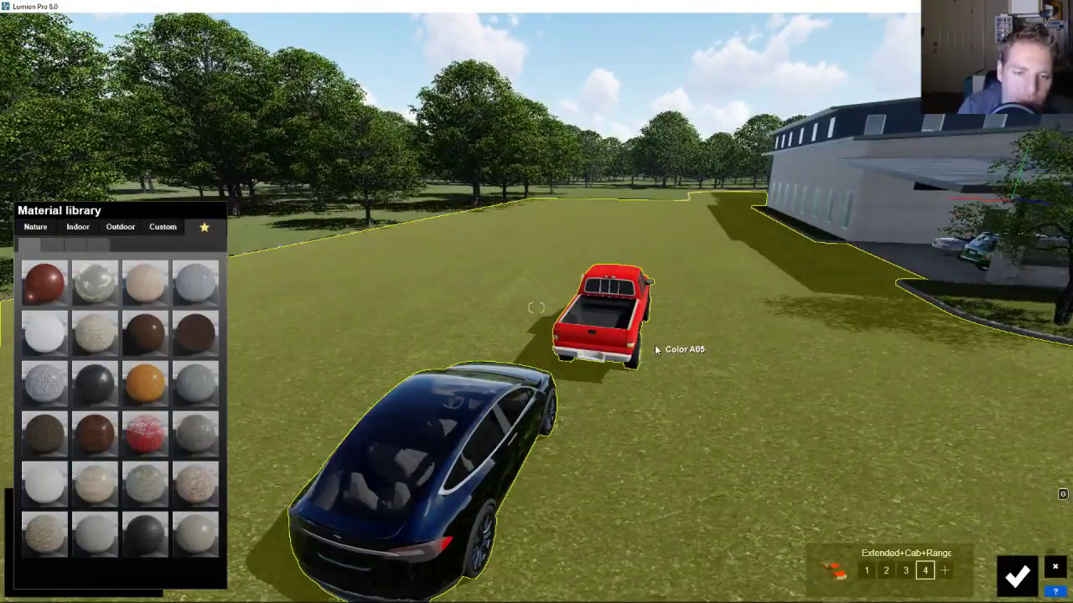
pyautogui.click(656, 349)
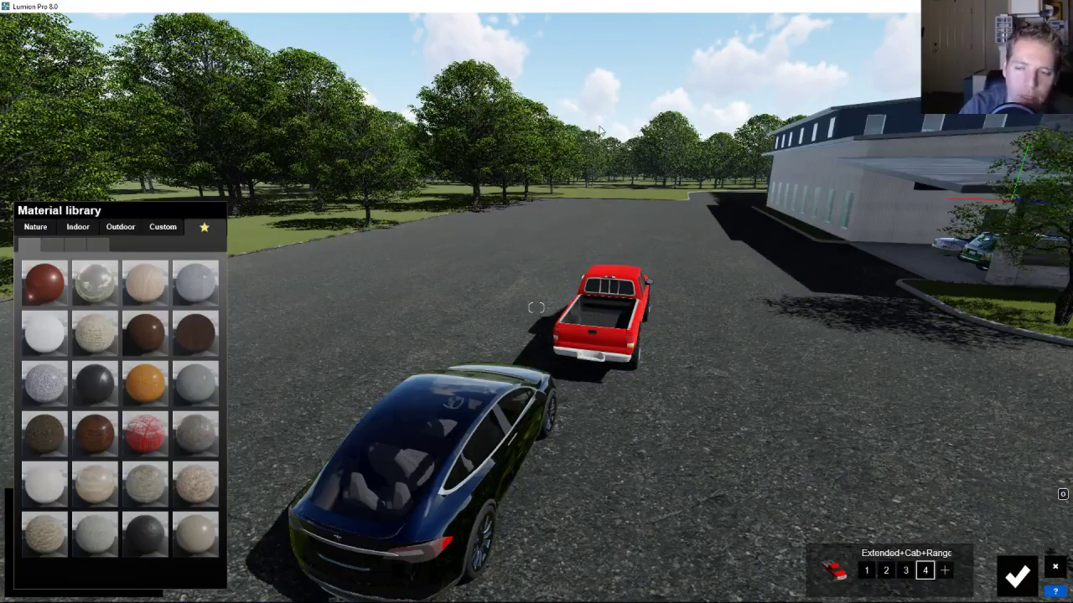
pyautogui.click(1055, 568)
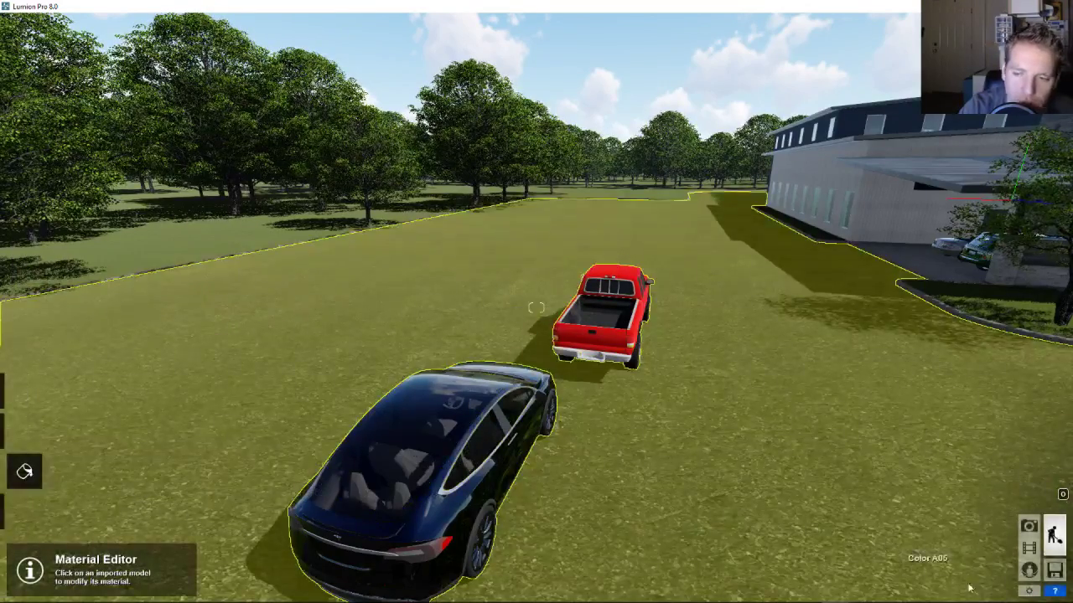
# Add the Variation Control effect to the 1 - Flythrough movie clip and assign it to the dark Tesla behind the truck
pyautogui.click(1029, 548)
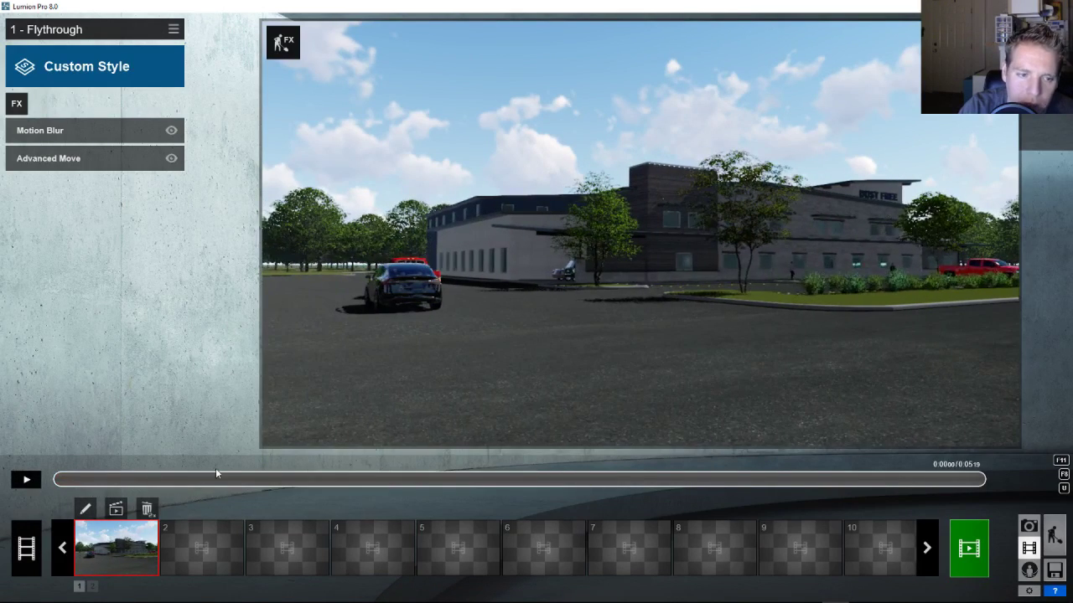
pyautogui.click(16, 106)
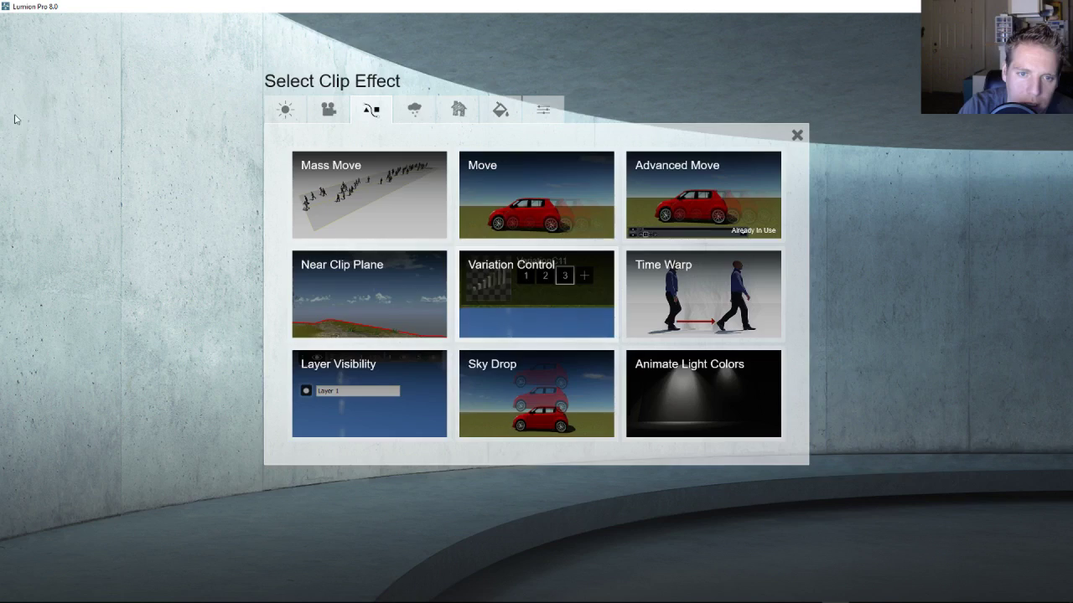
pyautogui.click(475, 285)
pyautogui.click(43, 154)
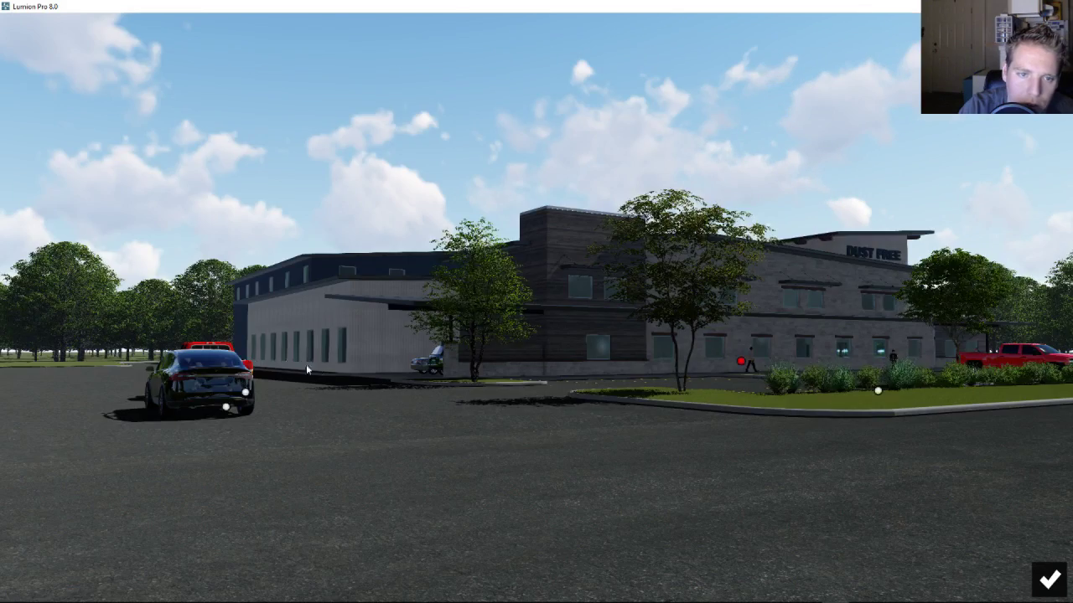
pyautogui.click(242, 406)
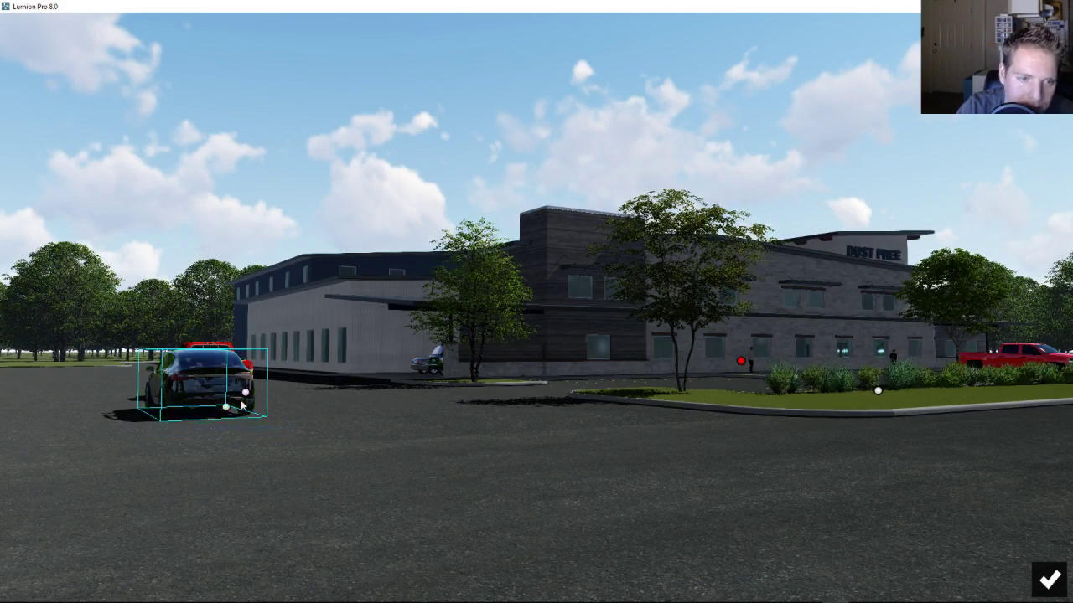
pyautogui.click(1050, 579)
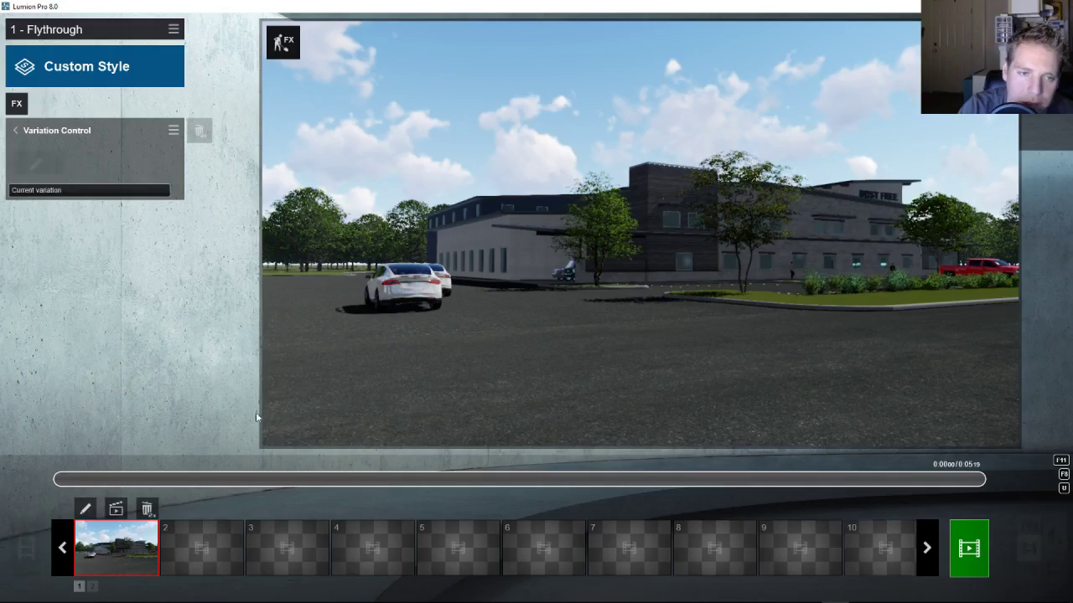
# Keyframe the clip's current variation: white Teslas at the start, variation 2 at 0:00.83 and the red-and-blue pair at 0:01.52
pyautogui.moveTo(14, 191); pyautogui.dragTo(5, 227)
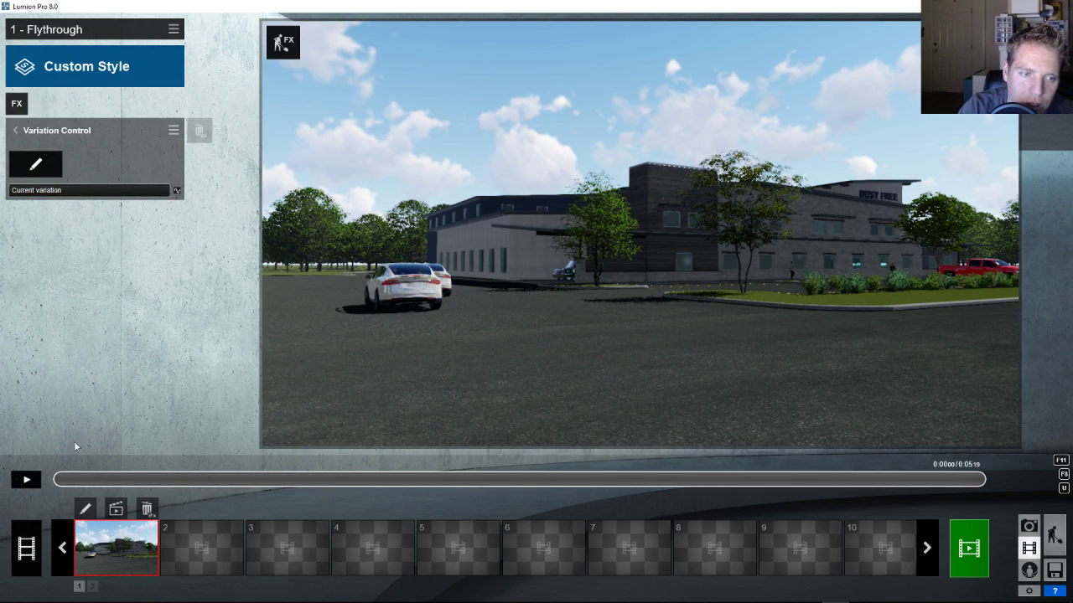
pyautogui.click(177, 190)
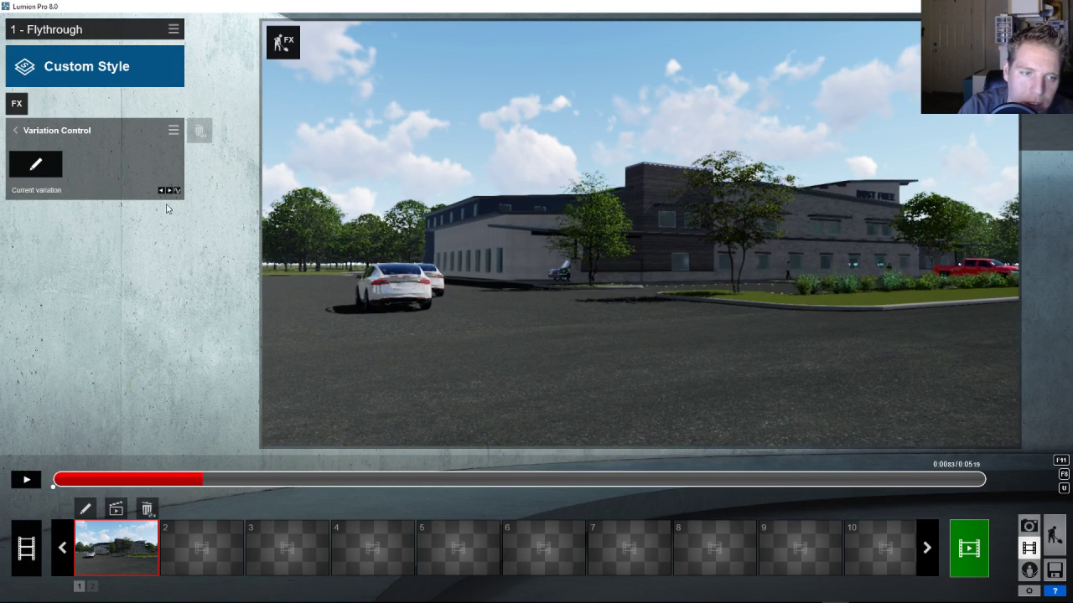
pyautogui.click(27, 191)
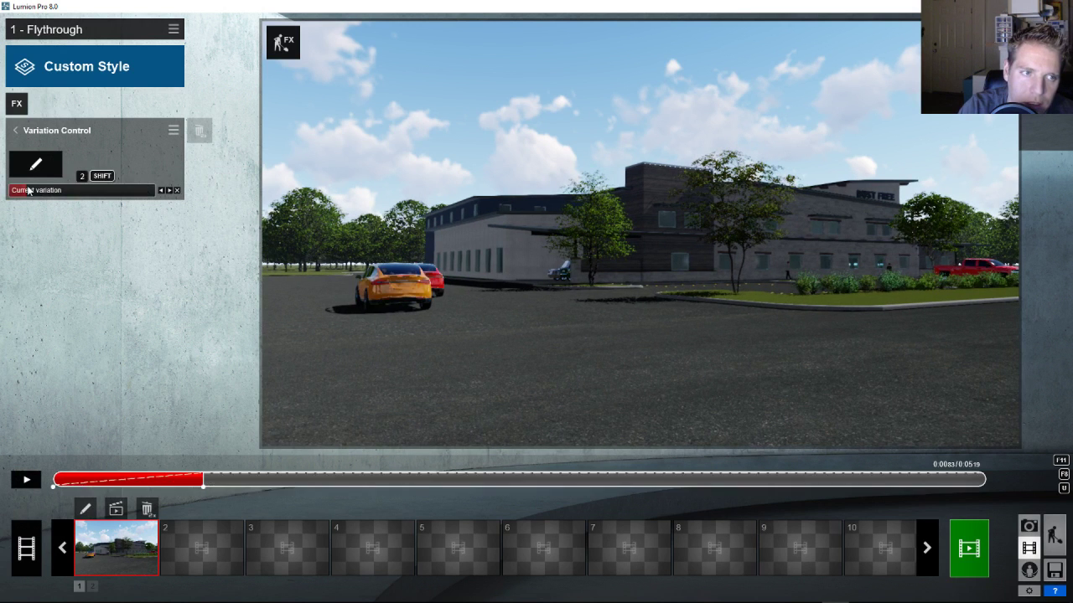
pyautogui.click(326, 479)
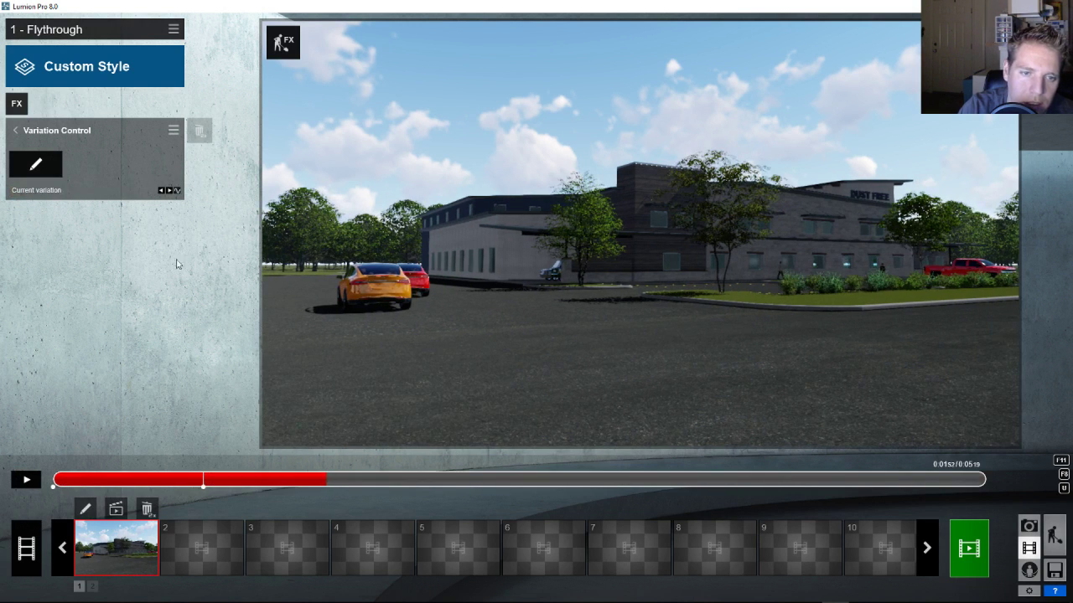
pyautogui.click(46, 191)
# Play the flythrough clip from near its start to past the last keyframe to review the variation changes
pyautogui.click(91, 480)
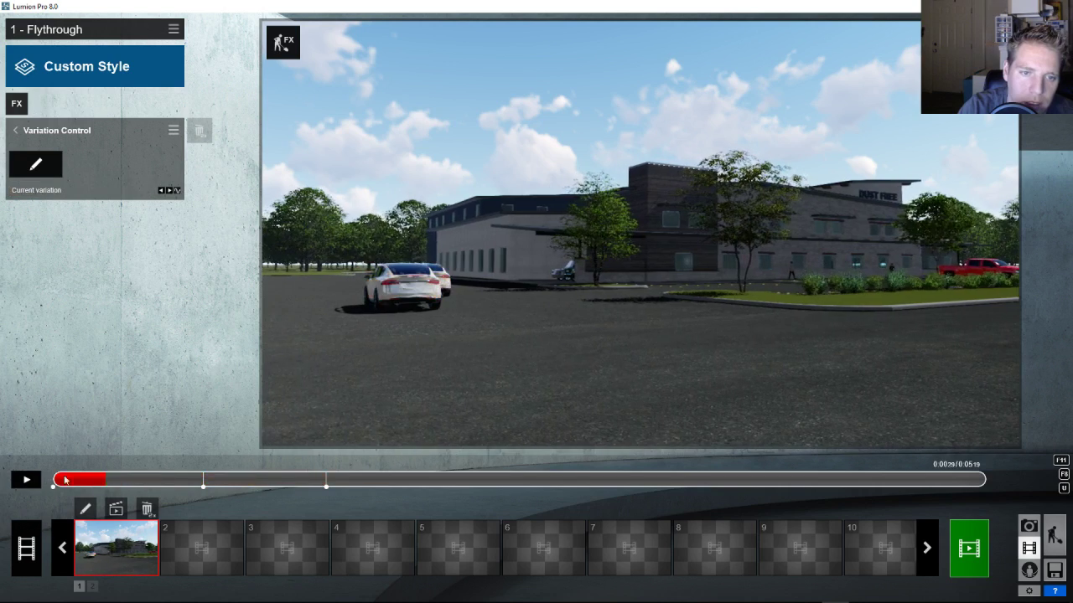
pyautogui.click(20, 483)
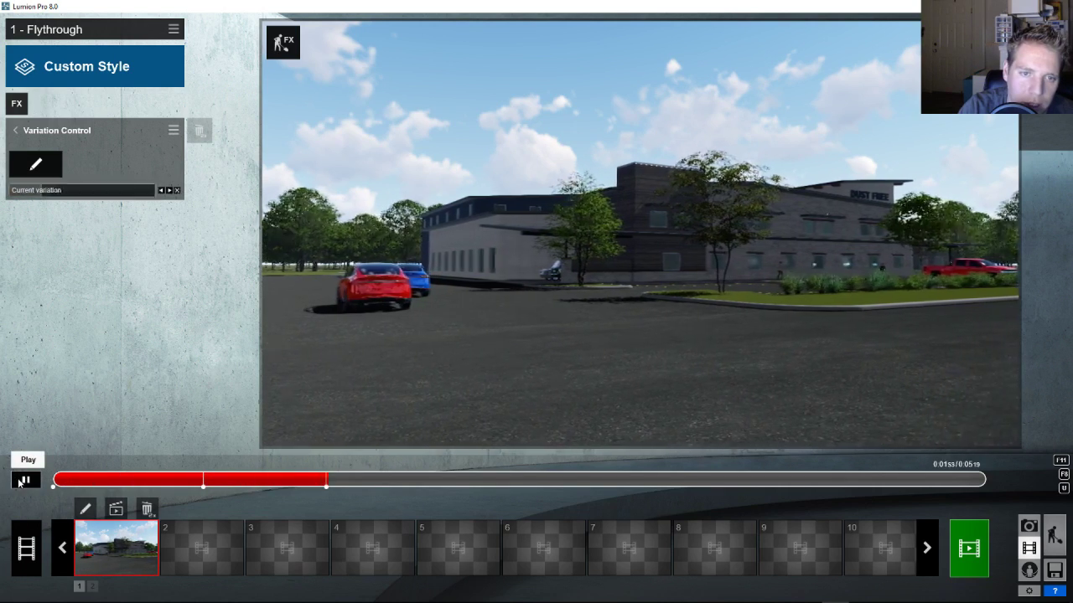
pyautogui.click(19, 483)
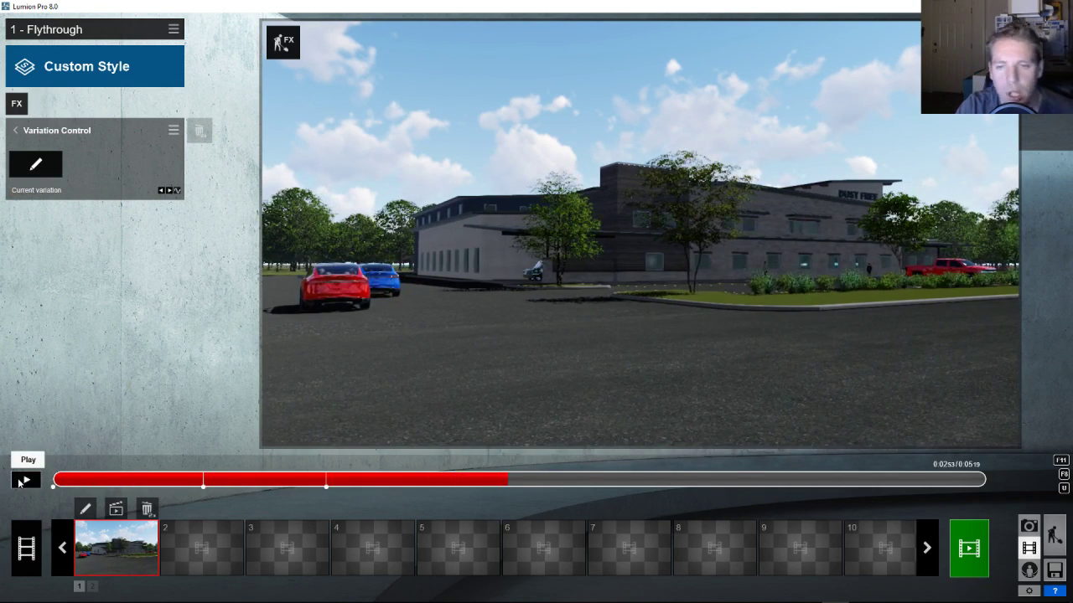